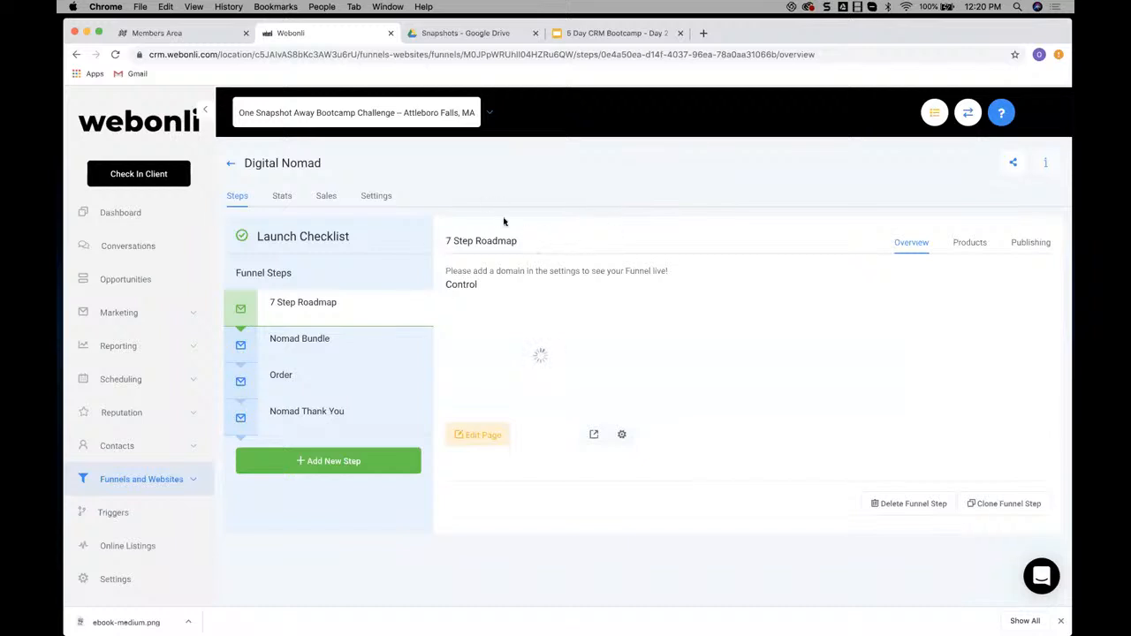
# Examine the existing 7 Step Roadmap page of the Digital Nomad funnel in the page editor and return to the funnel
pyautogui.click(481, 437)
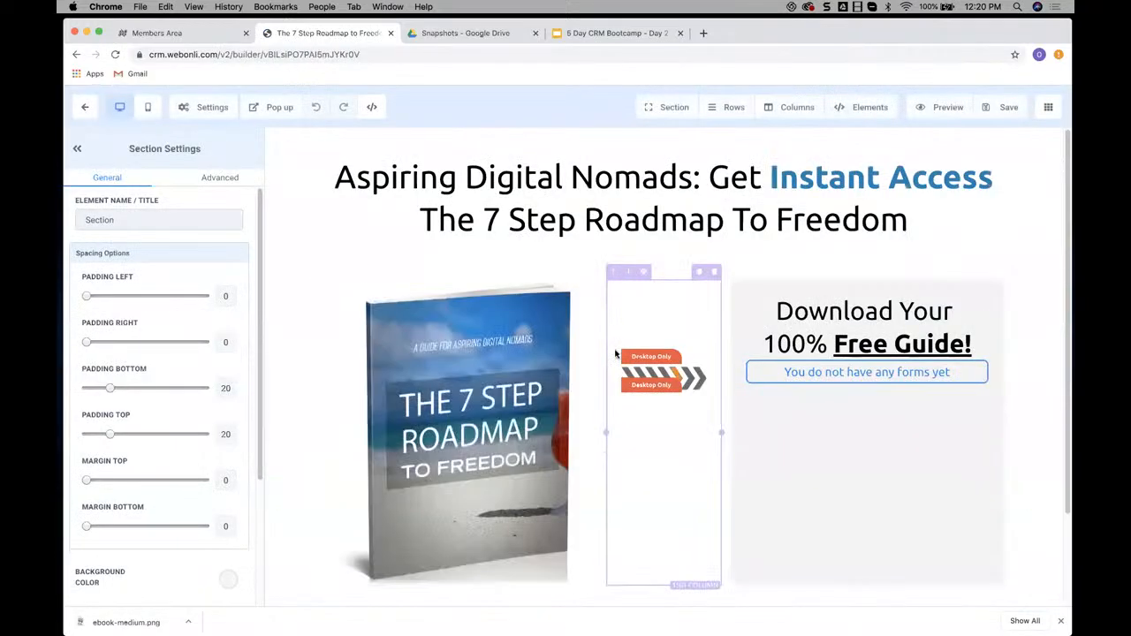
pyautogui.scroll(-3, 763, 346)
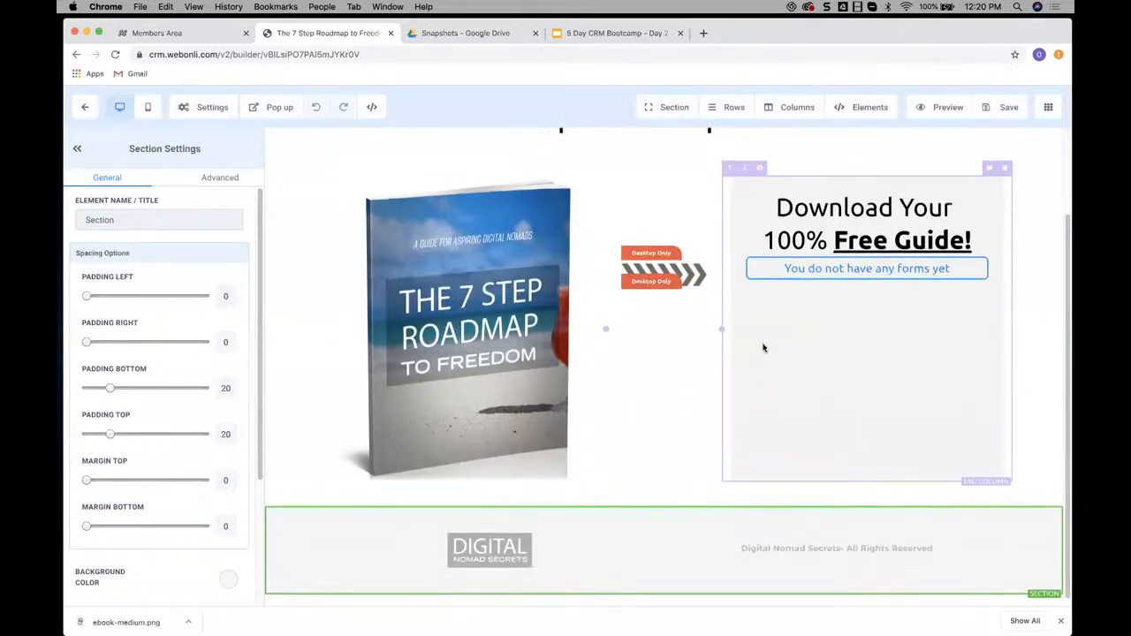
pyautogui.scroll(3, 756, 336)
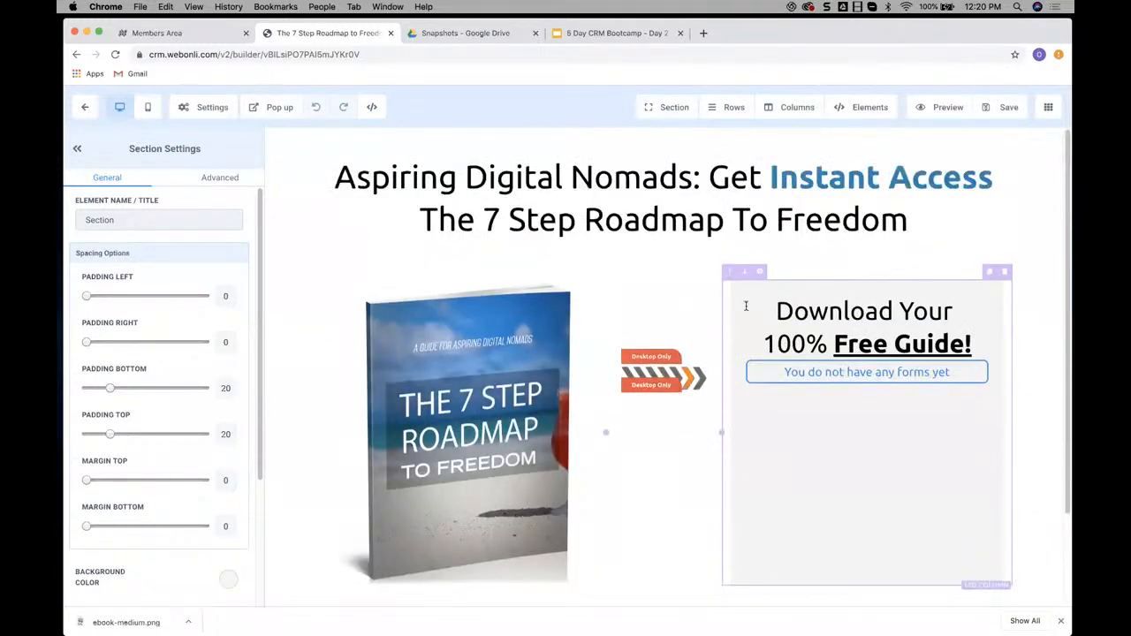
pyautogui.click(85, 107)
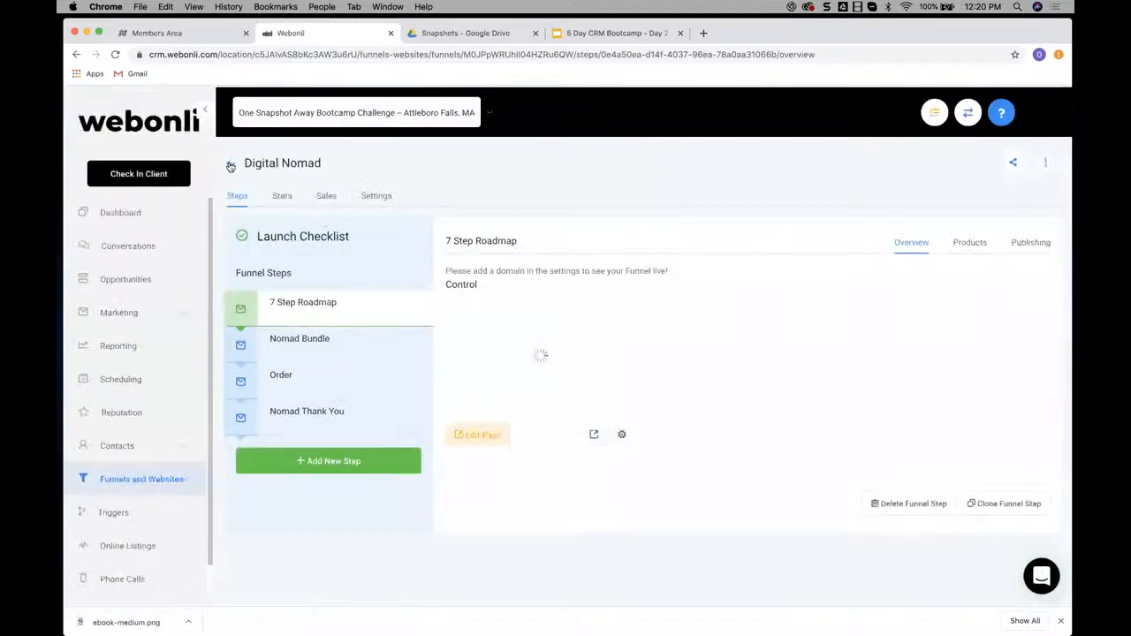
# Create a new funnel named "Demo Digital Nomad Optin" from the funnels list
pyautogui.click(228, 164)
pyautogui.click(961, 164)
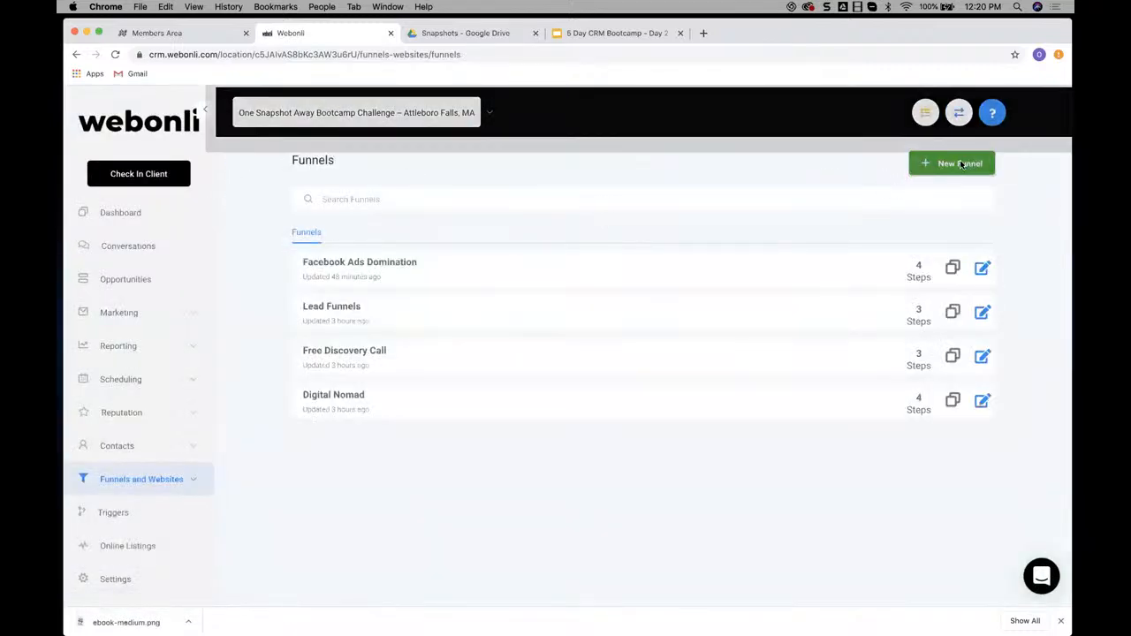
pyautogui.click(497, 200)
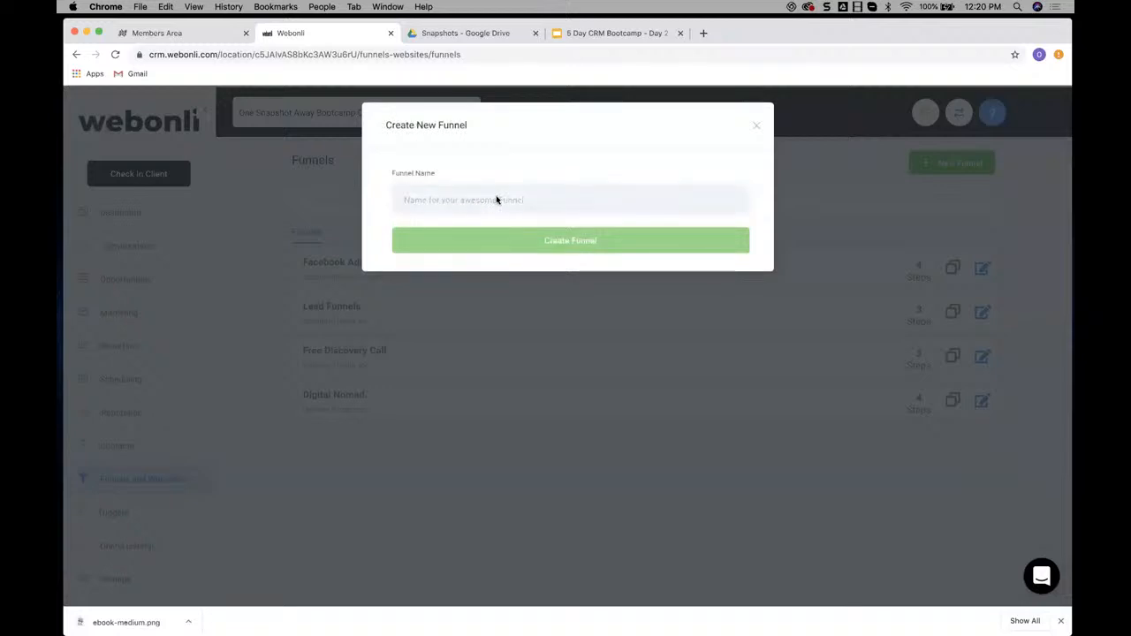
pyautogui.write('Demo ')
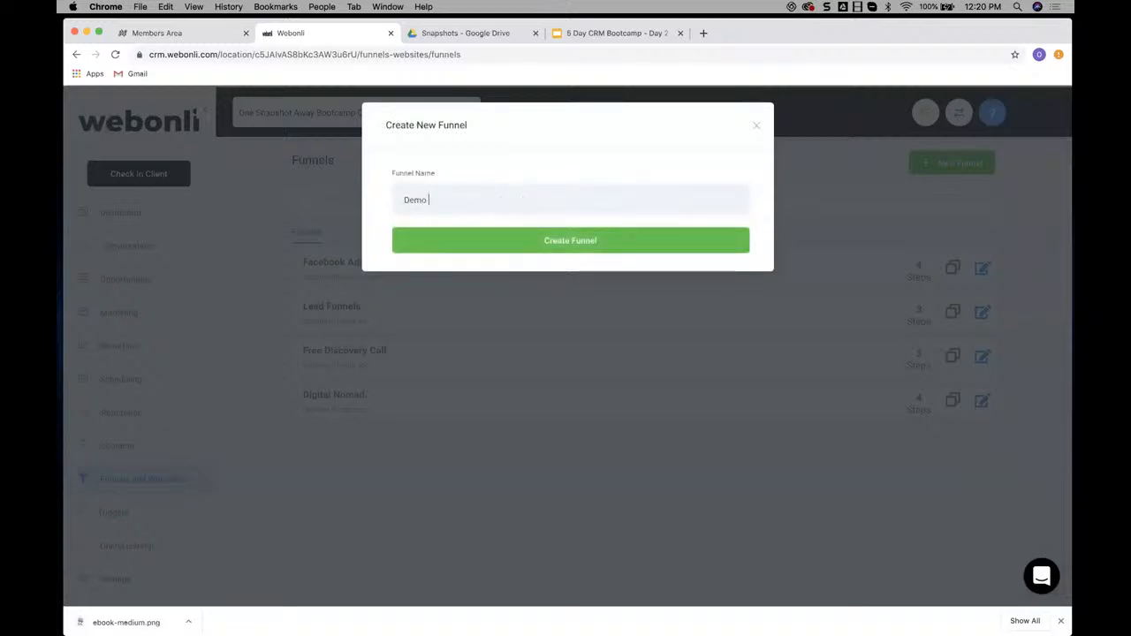
pyautogui.write('Digital N')
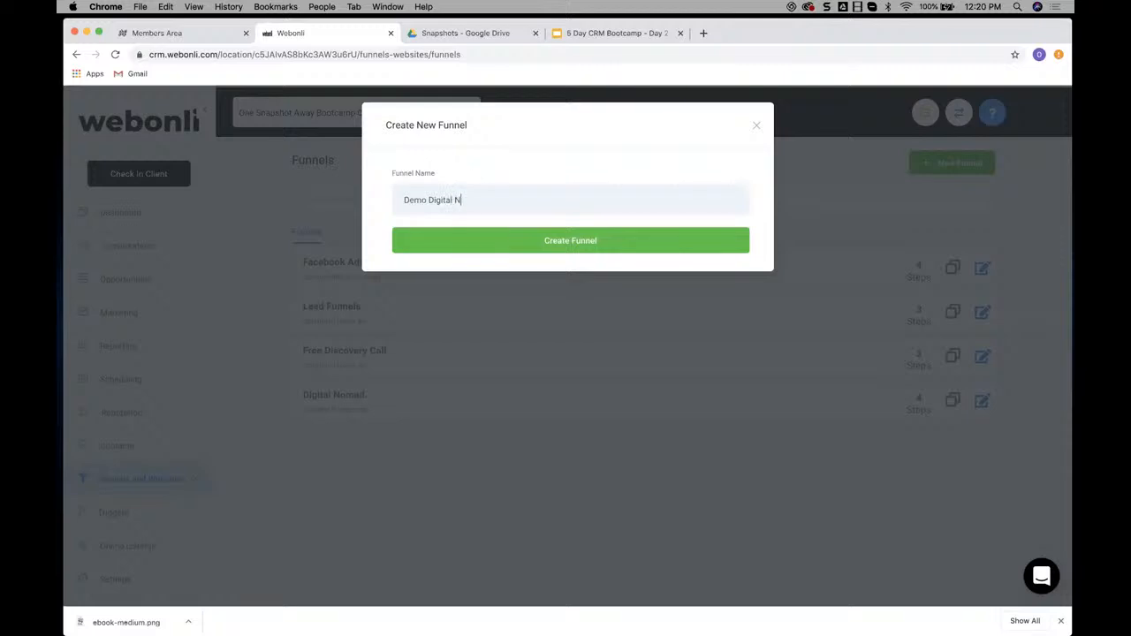
pyautogui.write('omad Optin')
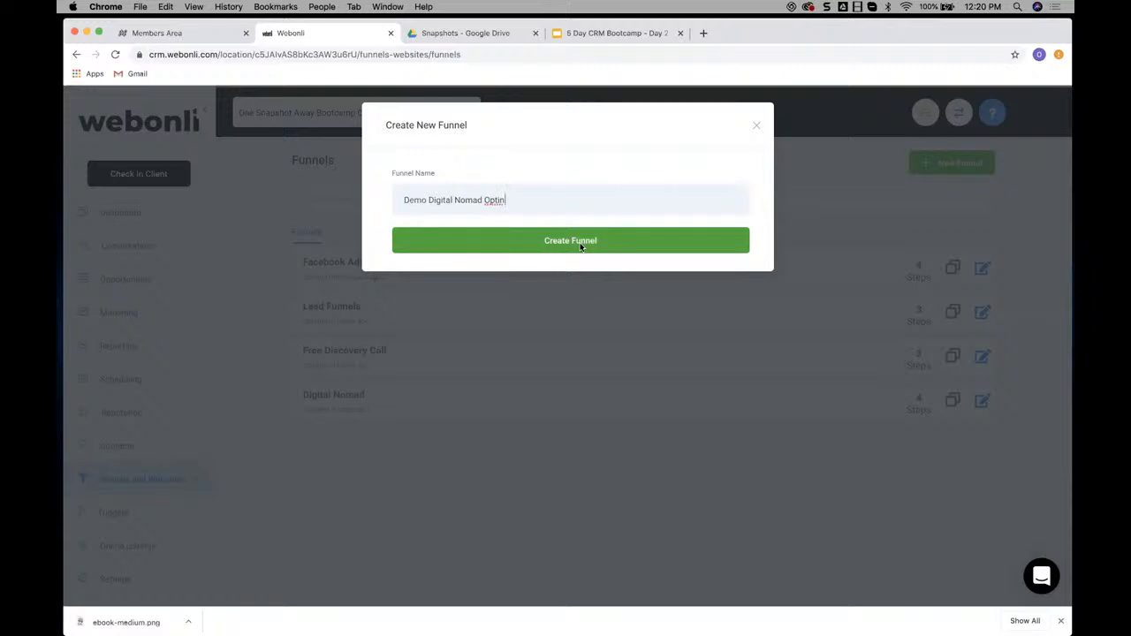
pyautogui.tripleClick(503, 199)
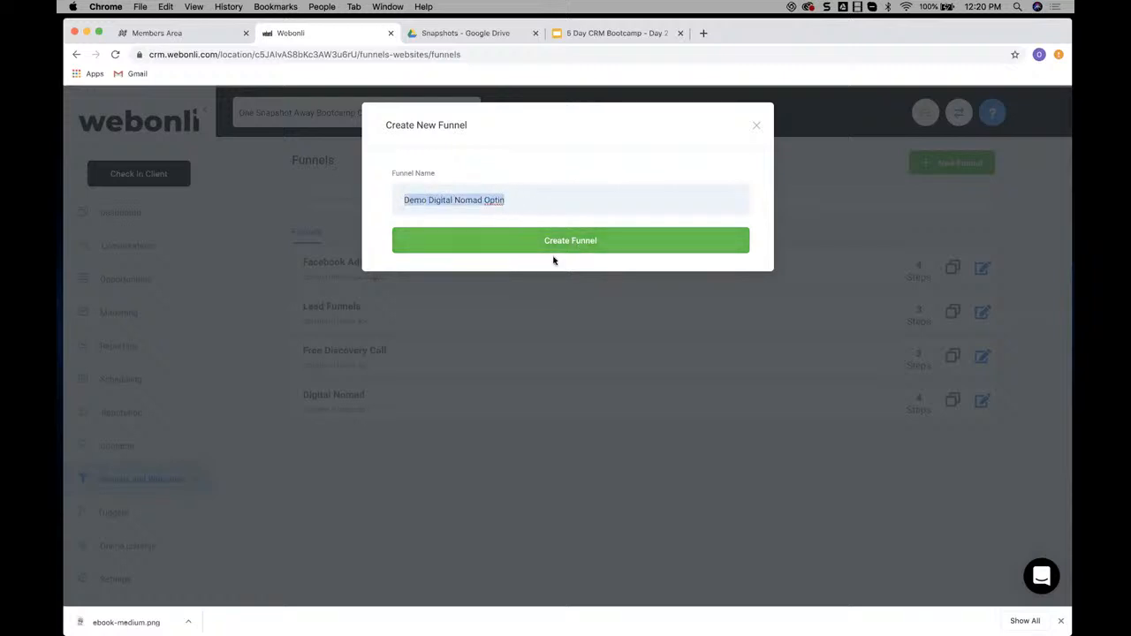
pyautogui.click(596, 241)
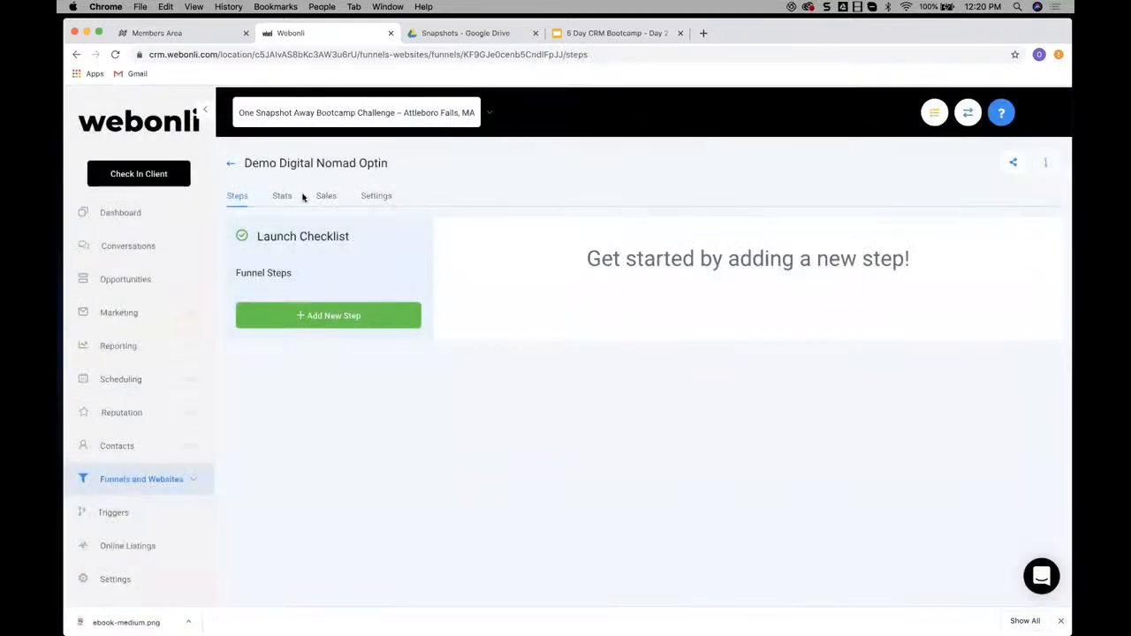
# Start a new funnel step with the page name "DM Optin Demo" and the path "/demo-dn-optin-page"
pyautogui.click(354, 316)
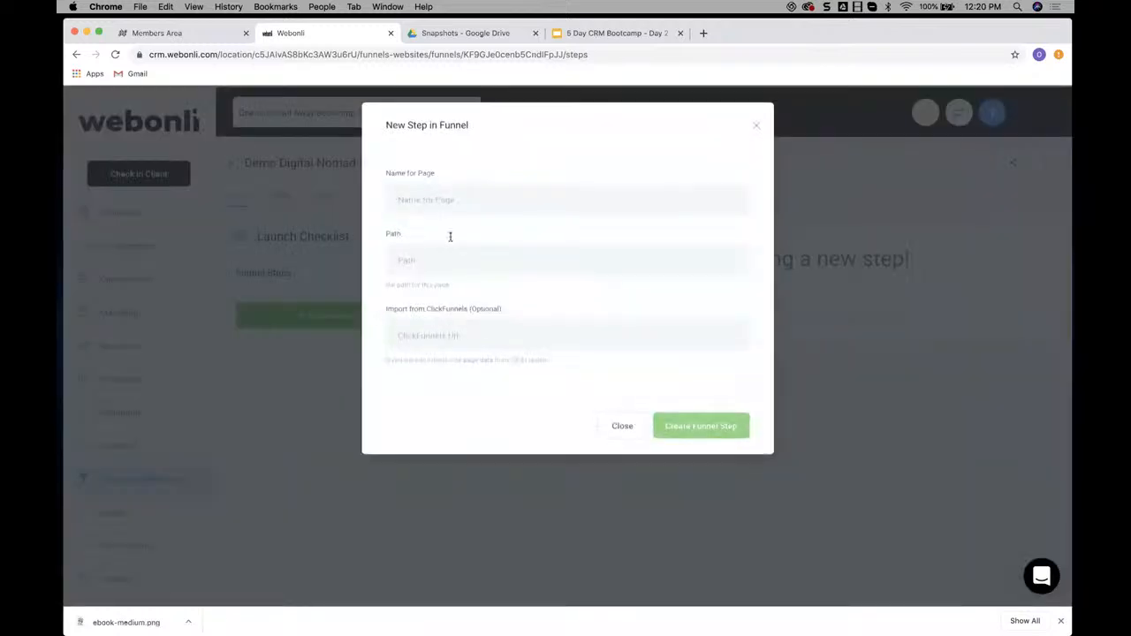
pyautogui.write('DM Optin Demop')
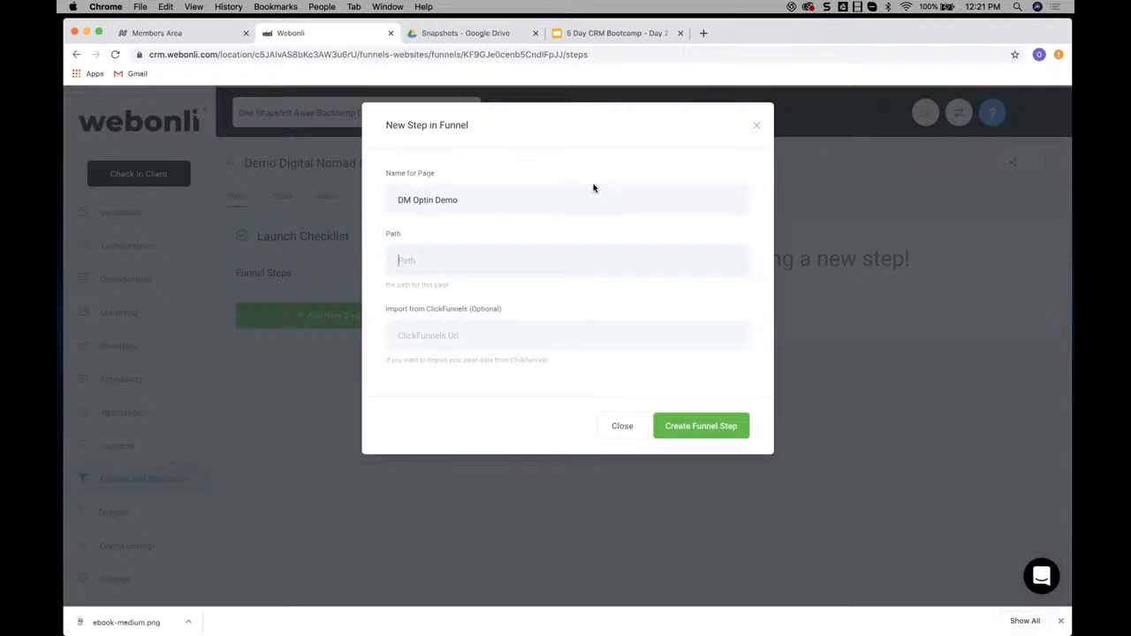
pyautogui.write('/demo-dn-optin p')
pyautogui.press('BackSpace')
pyautogui.press('BackSpace')
pyautogui.press('BackSpace')
# Correct the page name to "DN Optin Demo" and create the funnel step
pyautogui.doubleClick(406, 199)
pyautogui.write('DN')
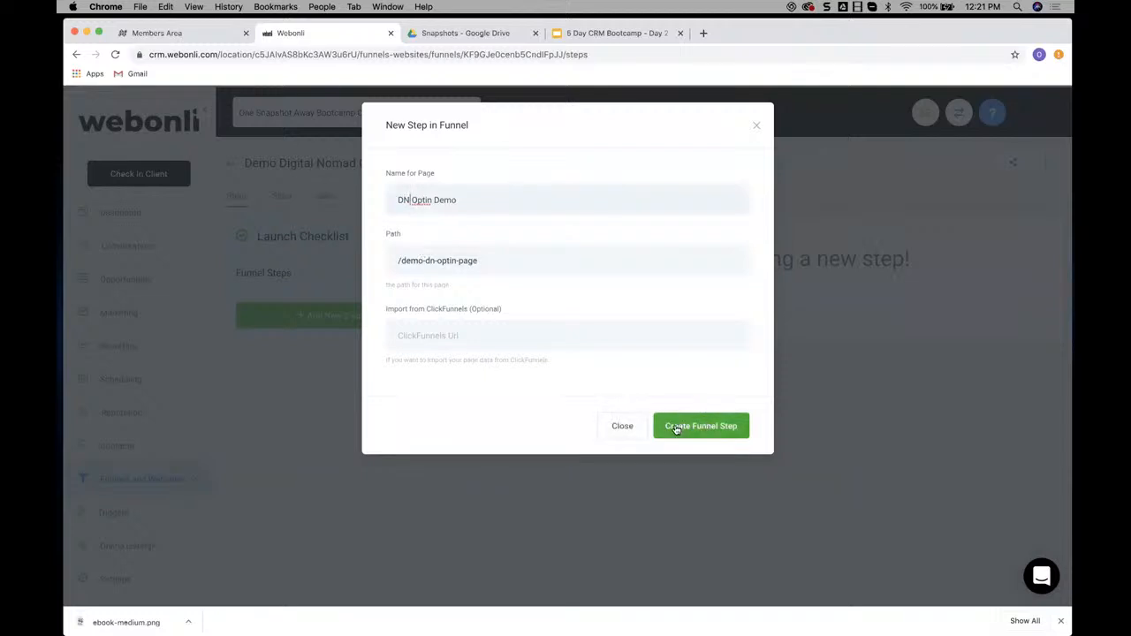
pyautogui.click(705, 428)
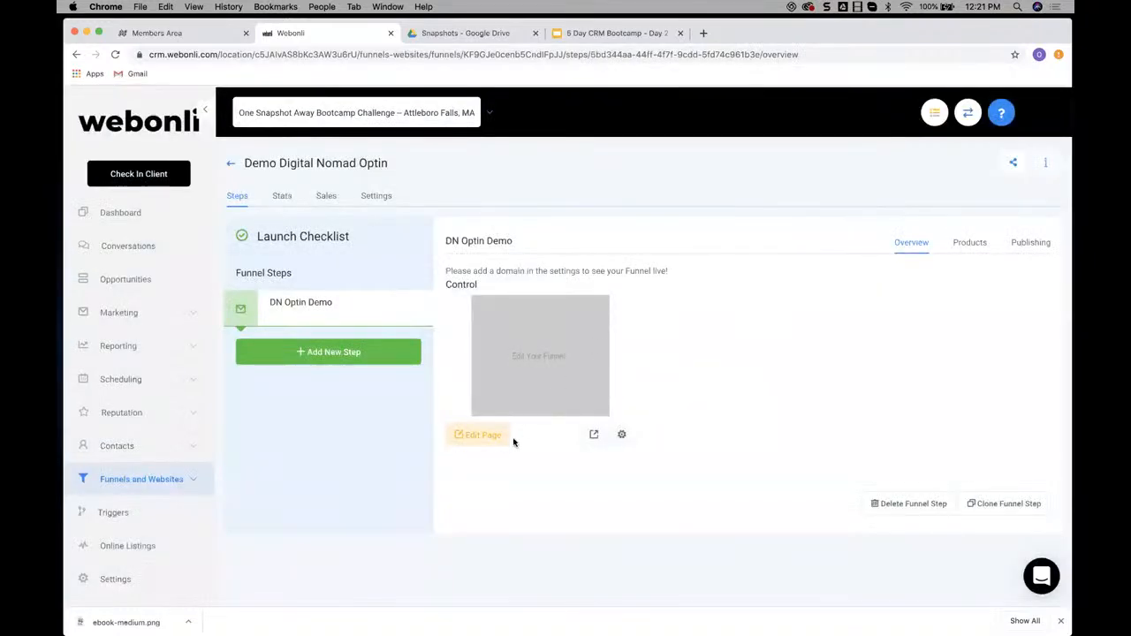
# Open the DN Optin Demo page for editing and add a full-width section
pyautogui.click(480, 434)
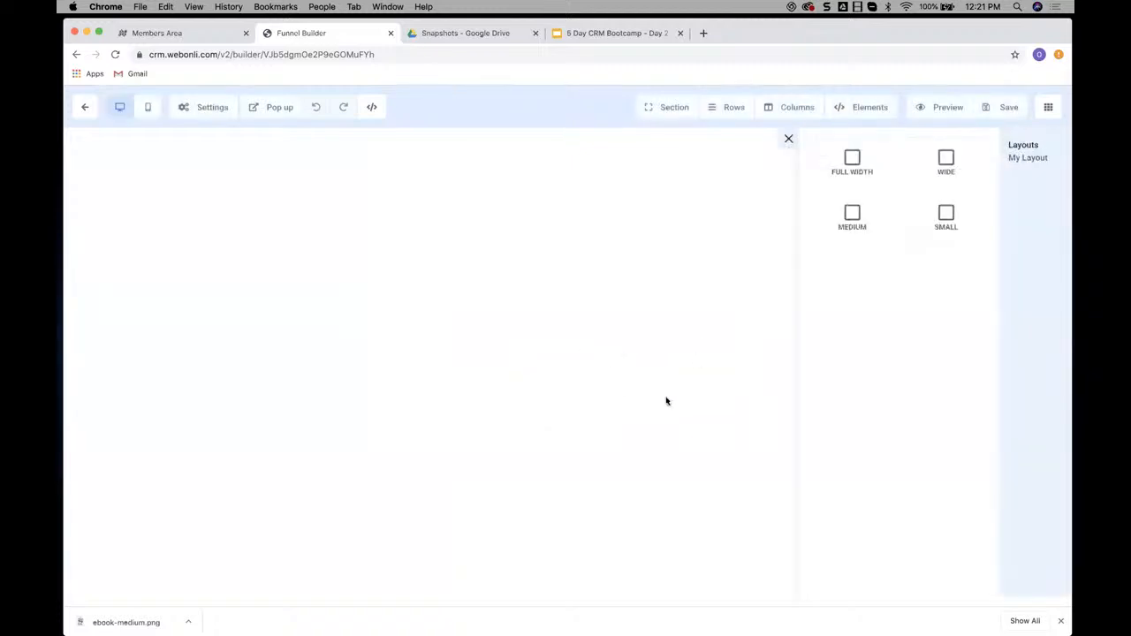
pyautogui.click(675, 109)
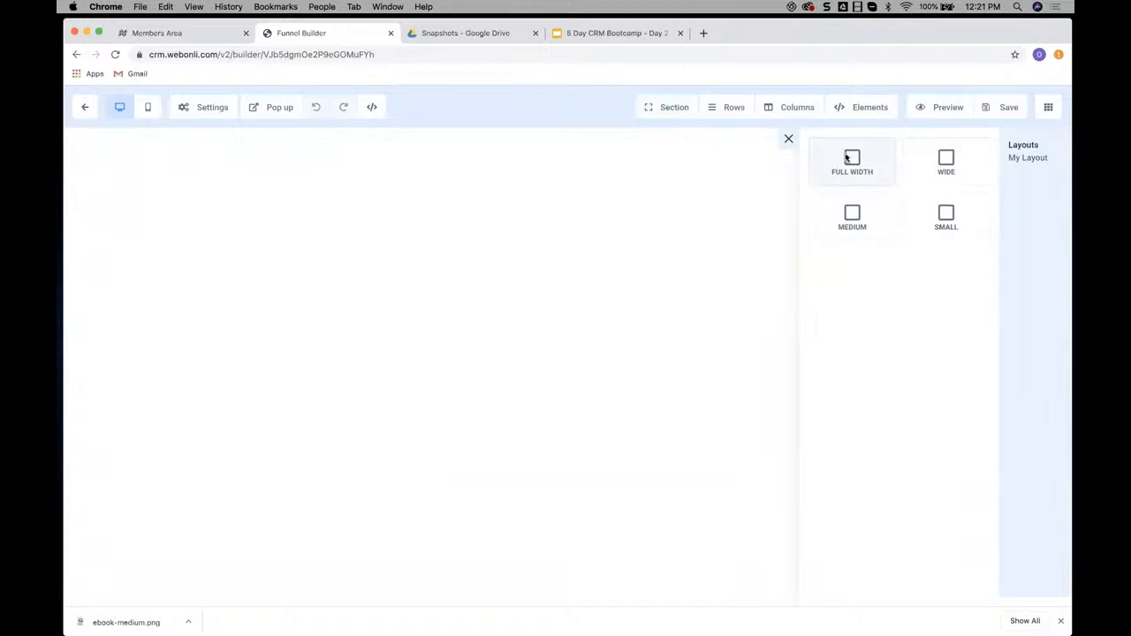
pyautogui.click(847, 157)
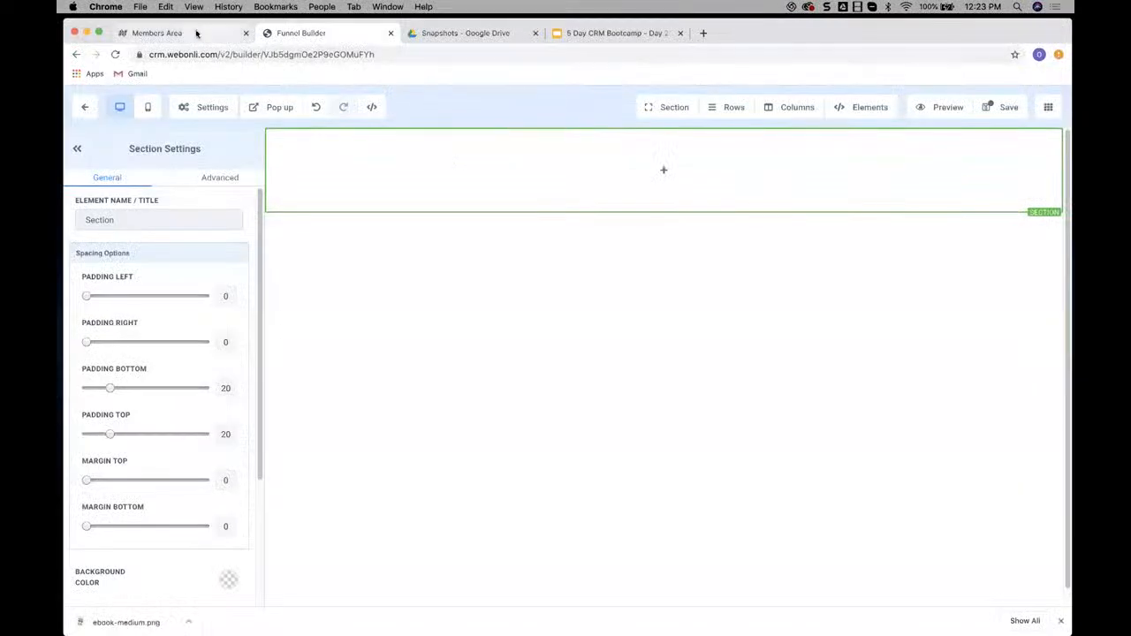
# Examine the example optin page and its outlined sections, rows, columns and elements in the Members Area lesson
pyautogui.click(187, 35)
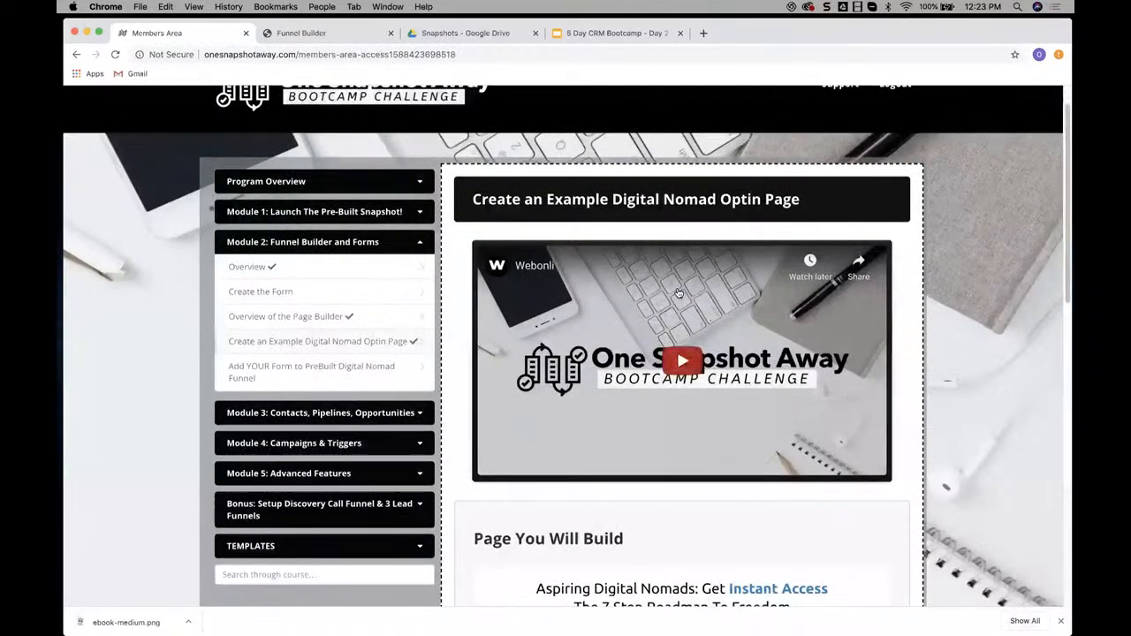
pyautogui.scroll(-4, 679, 293)
pyautogui.scroll(-2, 679, 293)
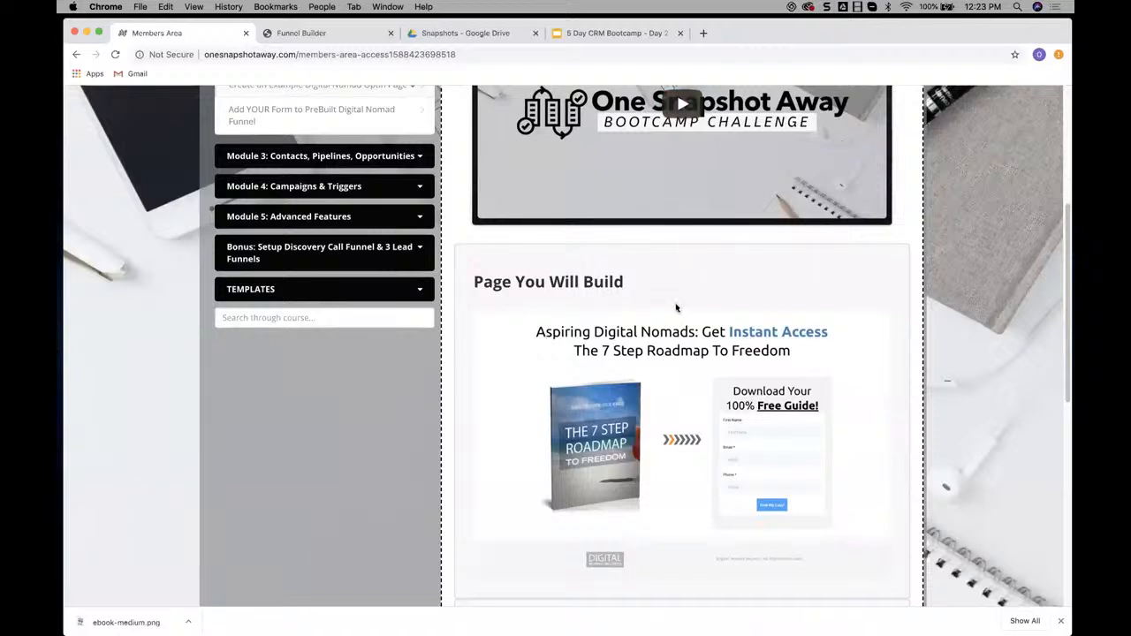
pyautogui.scroll(-1, 676, 308)
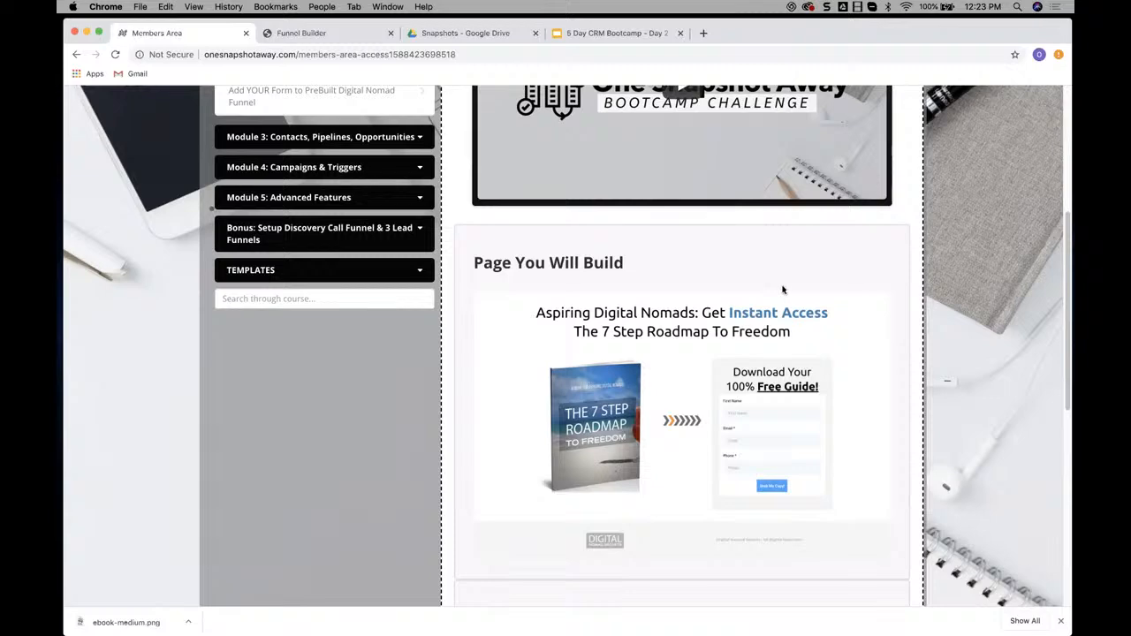
pyautogui.scroll(-3, 782, 289)
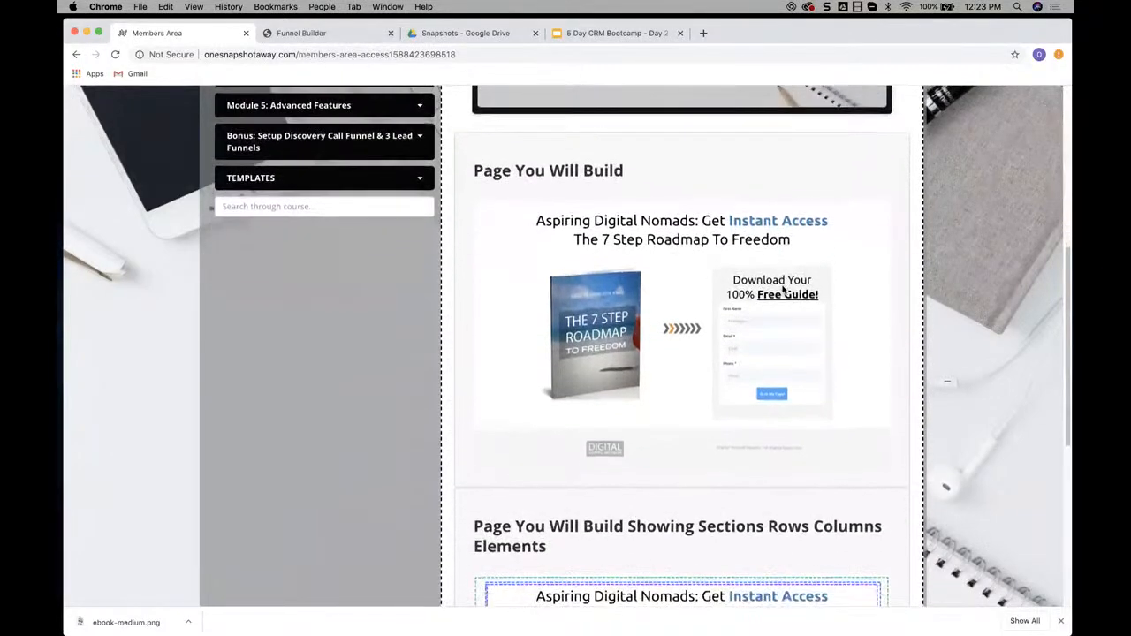
pyautogui.scroll(-4, 782, 289)
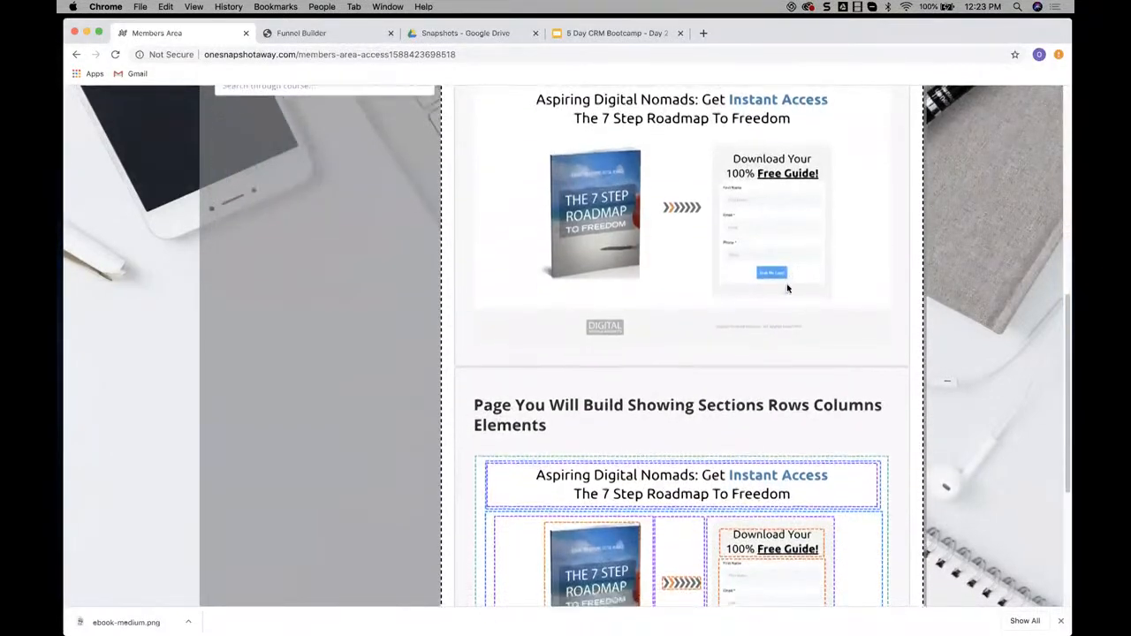
pyautogui.scroll(-1, 787, 289)
pyautogui.scroll(-3, 787, 288)
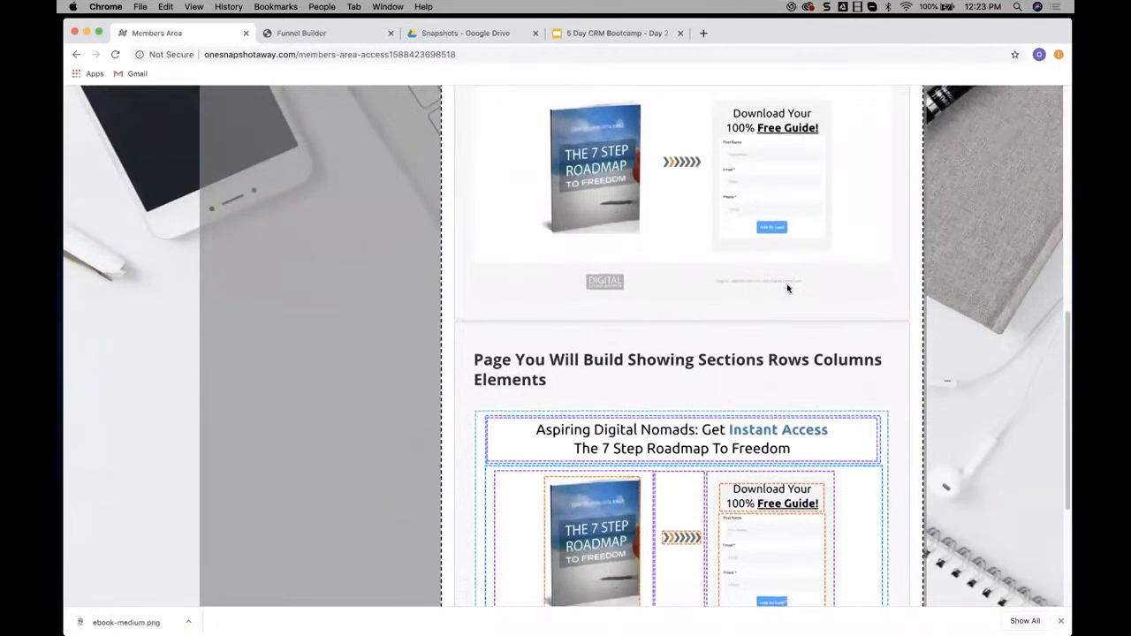
pyautogui.scroll(-3, 787, 288)
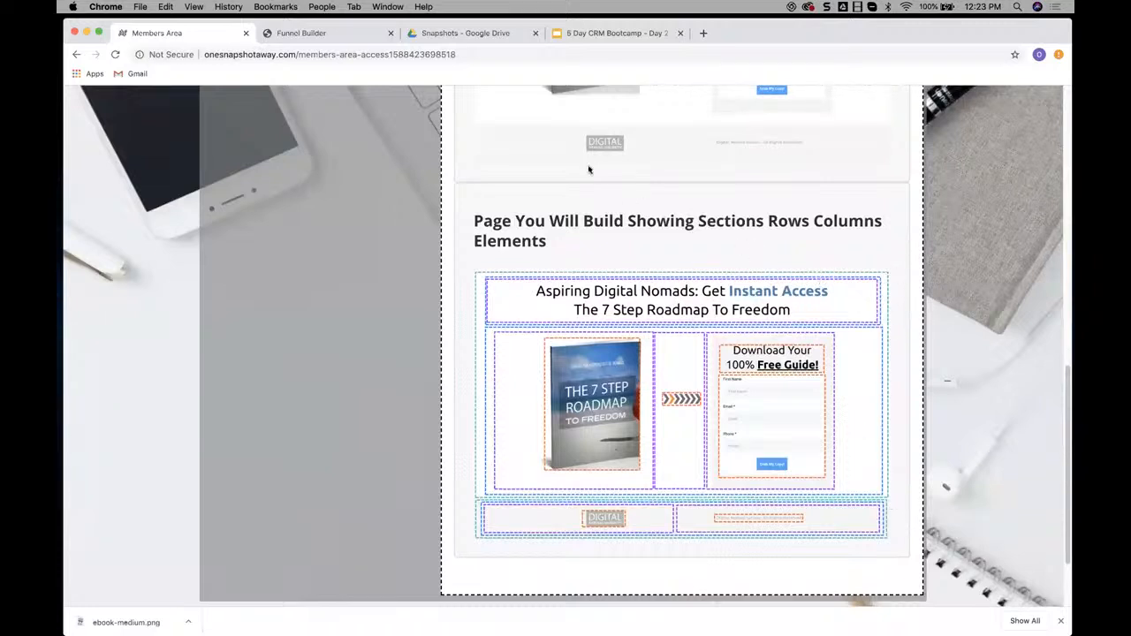
# Duplicate the empty section in the Funnel Builder and compare it with the example layout in the Members Area
pyautogui.click(344, 33)
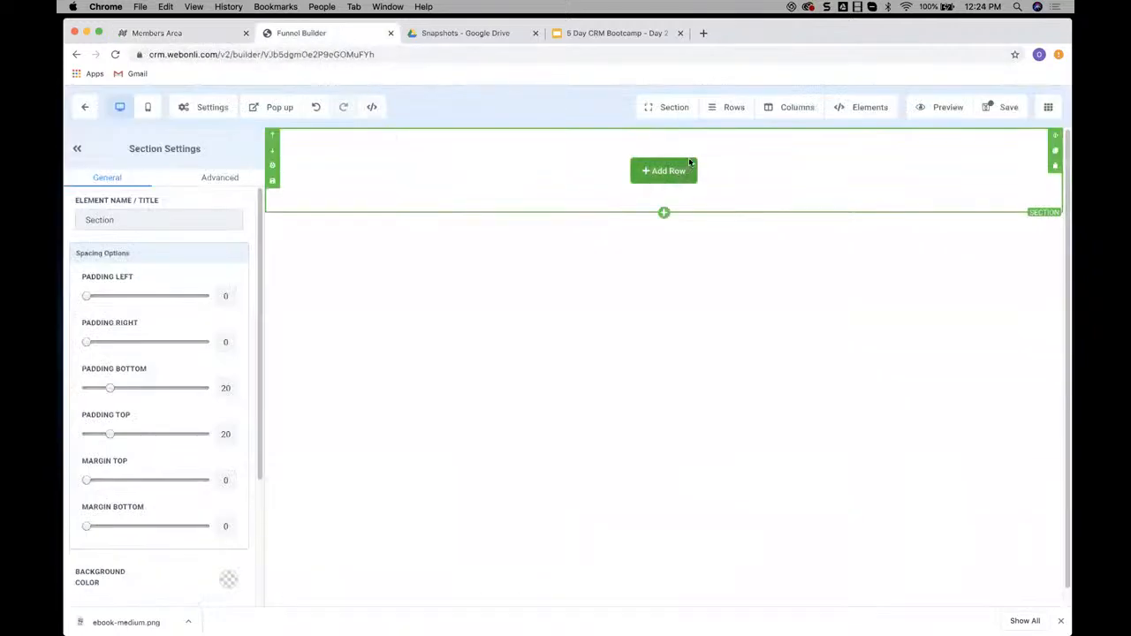
pyautogui.click(1055, 156)
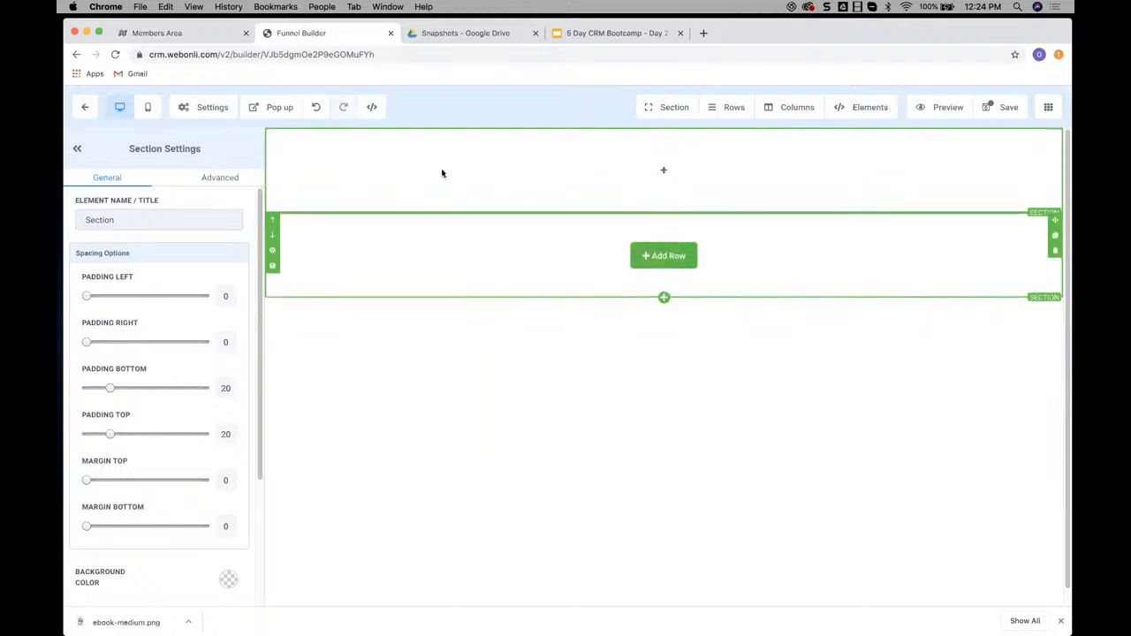
pyautogui.click(190, 36)
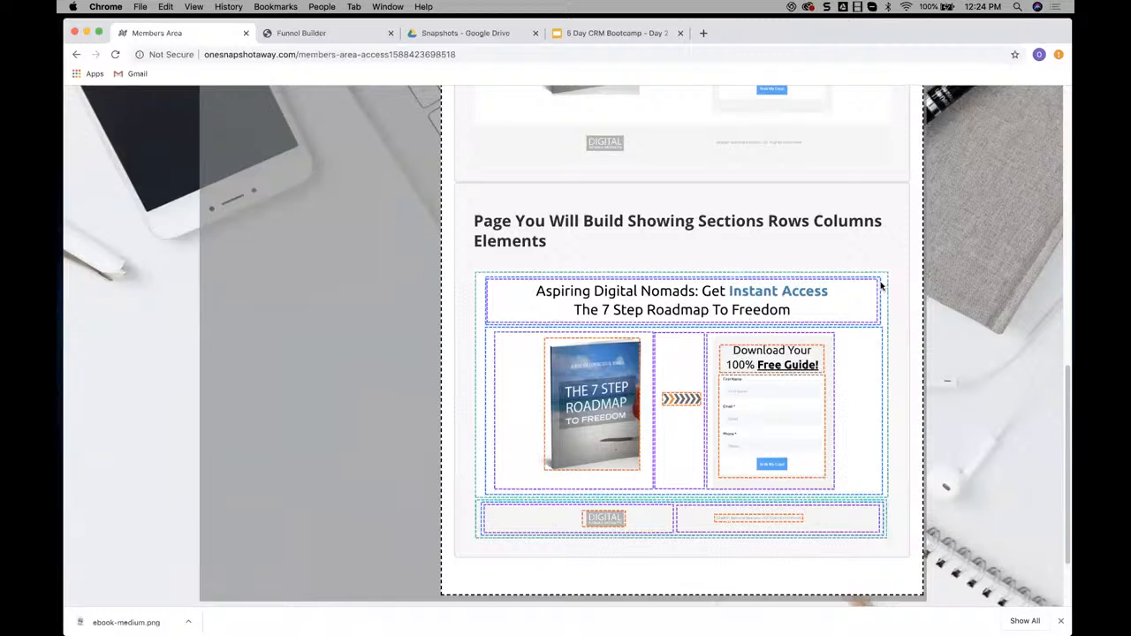
pyautogui.click(359, 35)
# Add a one-column row to the first section and insert a headline element in it
pyautogui.click(691, 169)
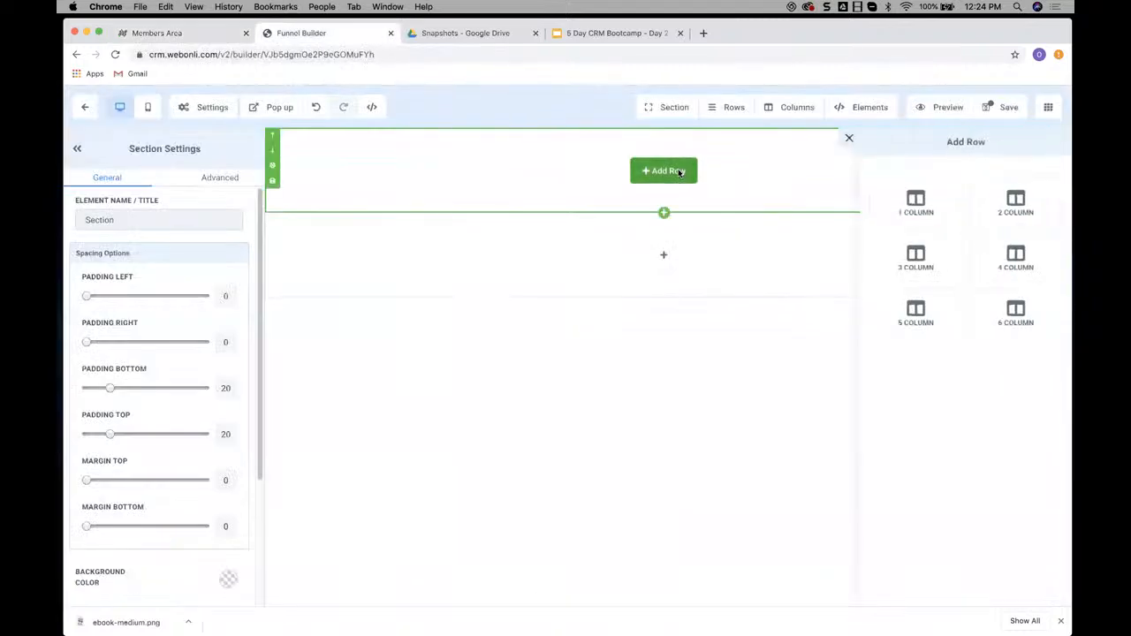
pyautogui.click(916, 203)
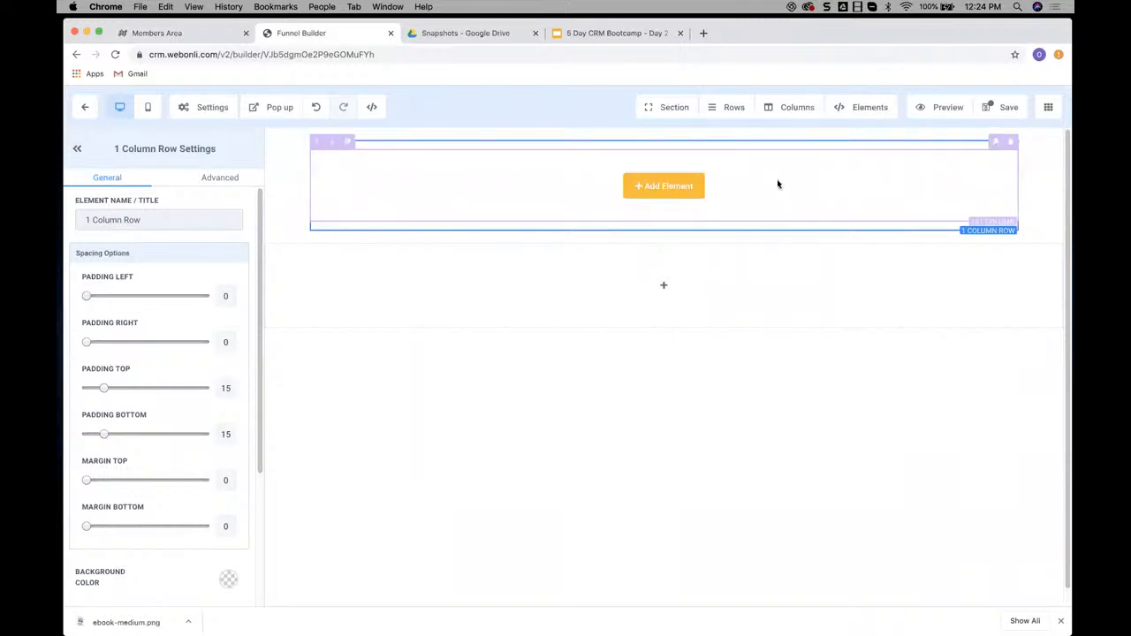
pyautogui.click(667, 187)
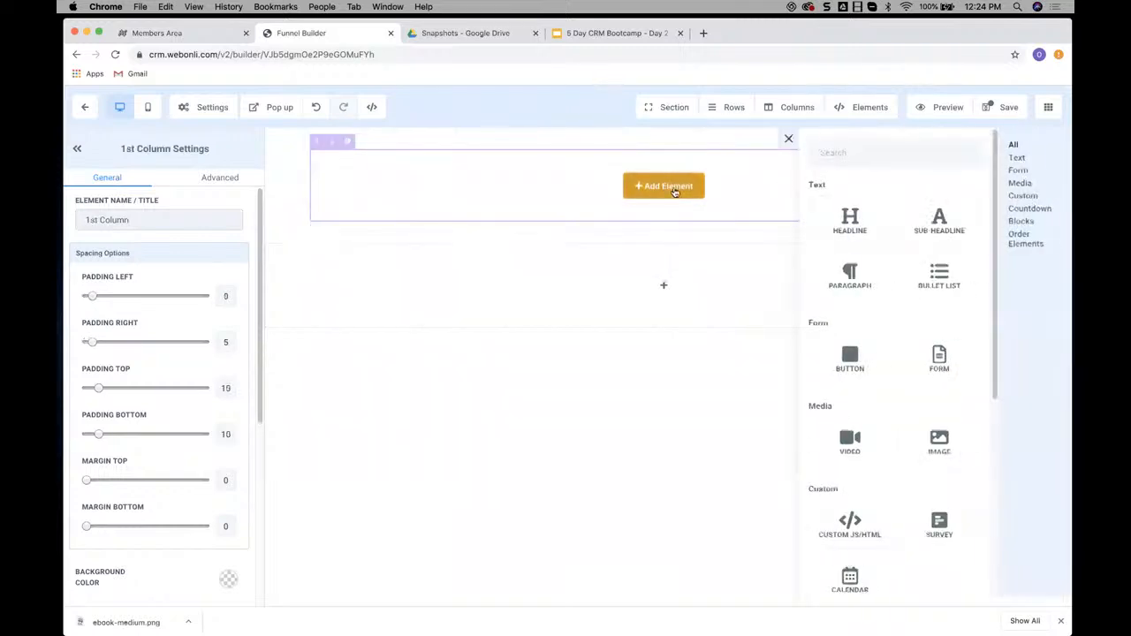
pyautogui.click(851, 223)
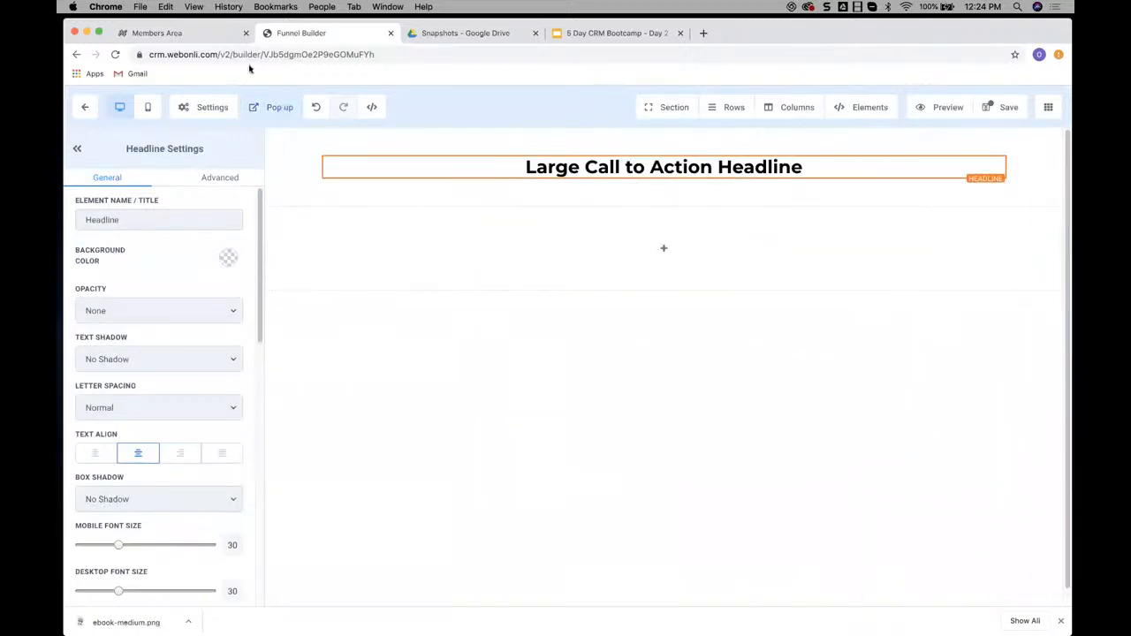
# Check the example headline in the Members Area and replace the placeholder headline with "Aspiring Nomads, Get Instant Access to the 7 Steps"
pyautogui.click(159, 33)
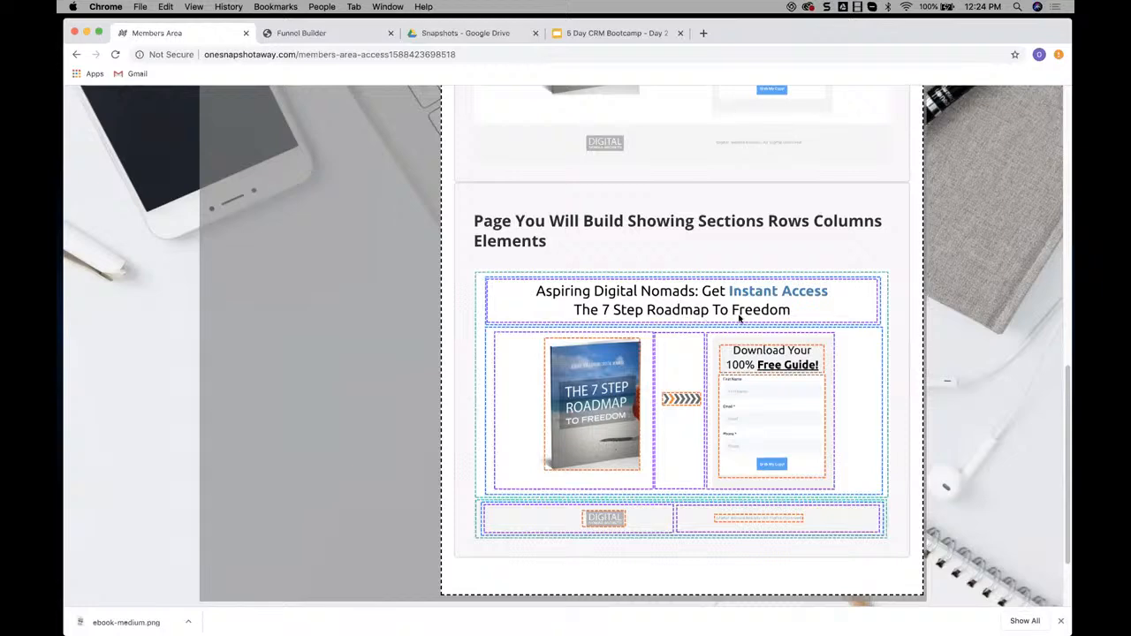
pyautogui.click(329, 36)
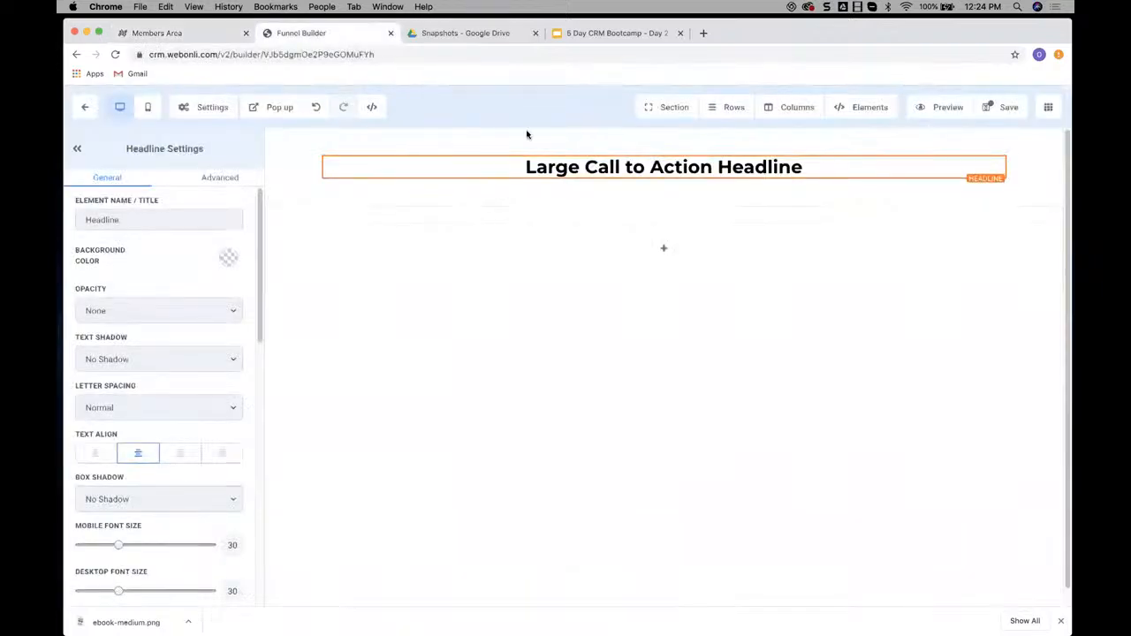
pyautogui.tripleClick(652, 165)
pyautogui.write('As')
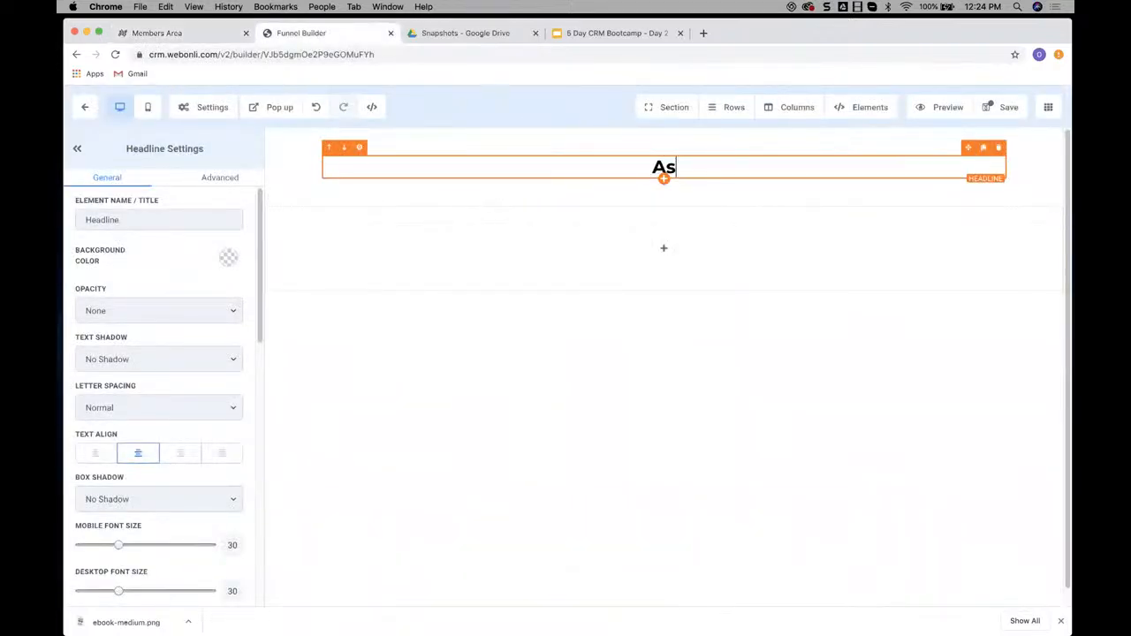
pyautogui.write('piring Noma')
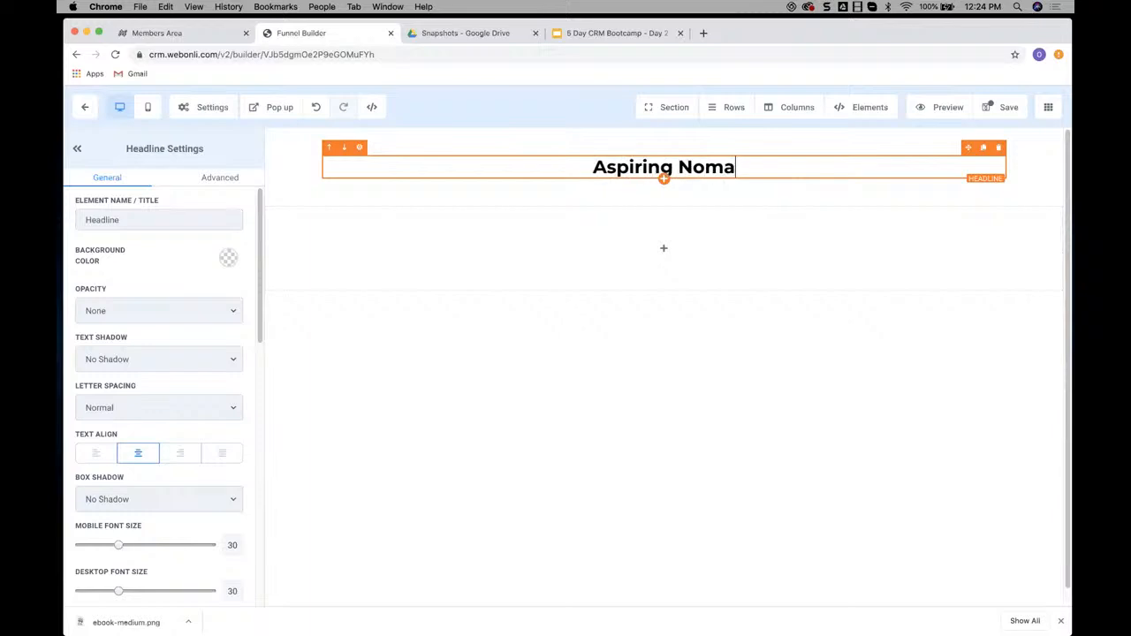
pyautogui.write('ds, Get')
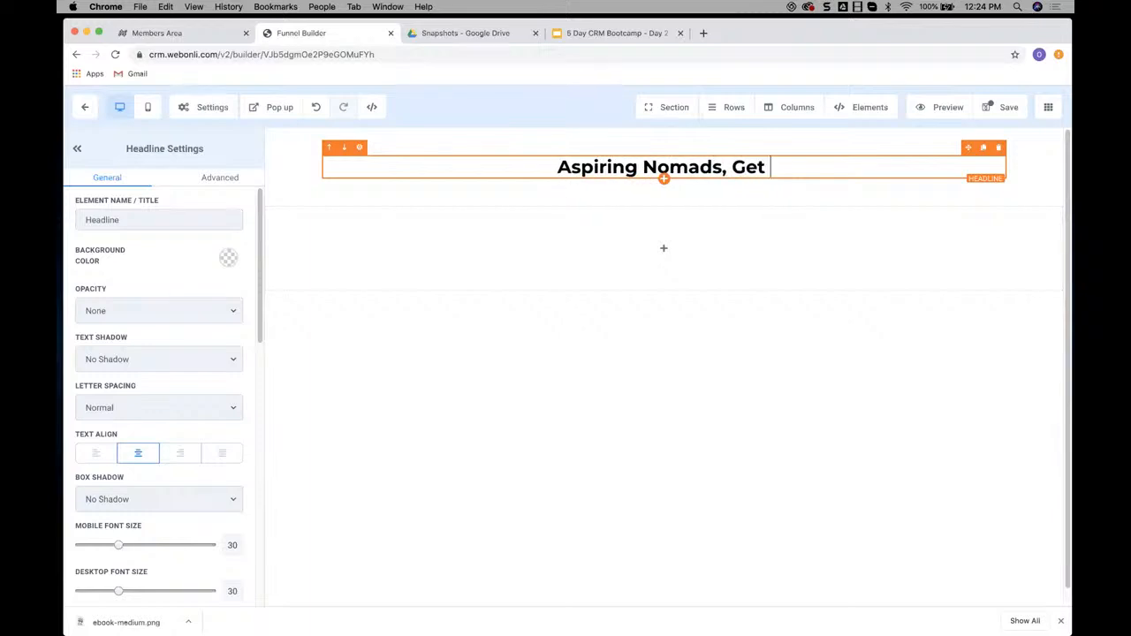
pyautogui.hotkey('ctrl', 'shift', 'Tab')
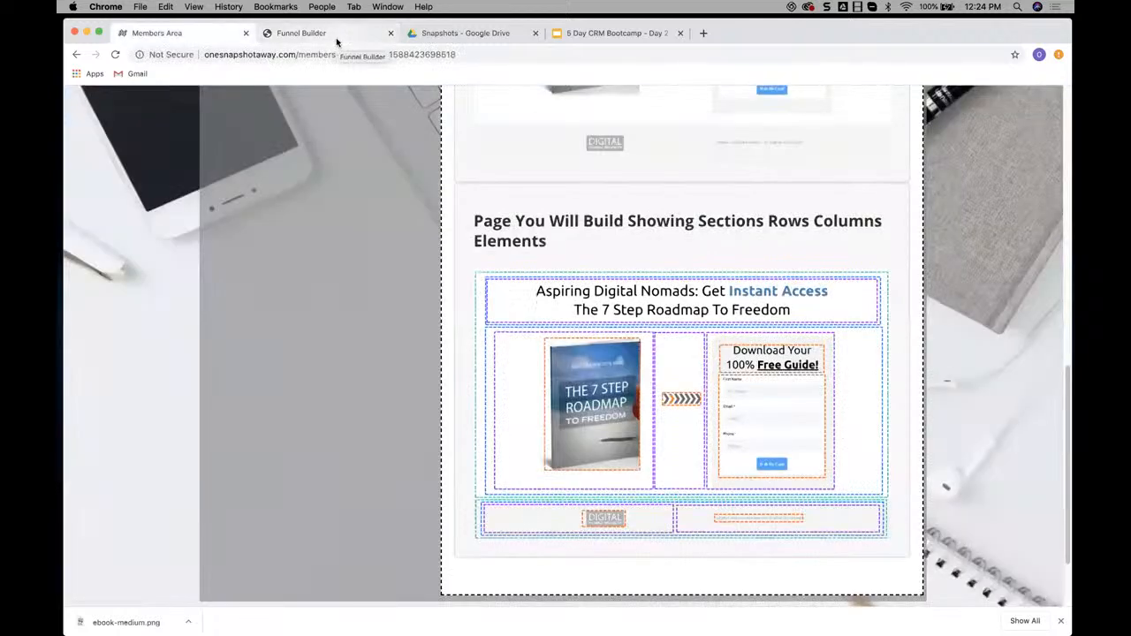
pyautogui.click(335, 37)
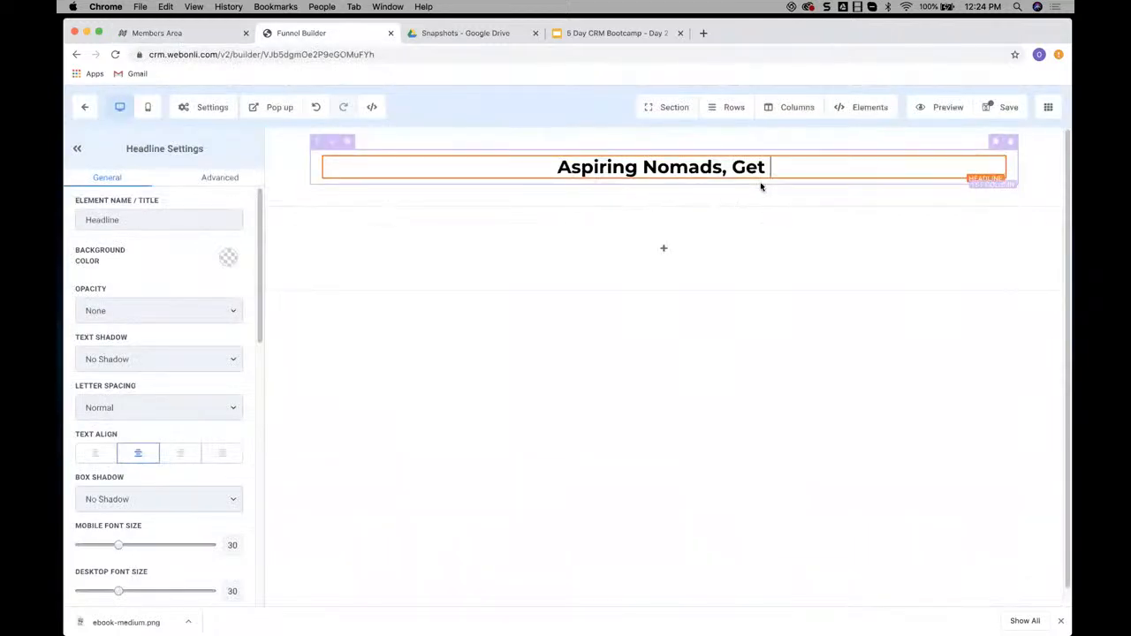
pyautogui.write('Instant Acce')
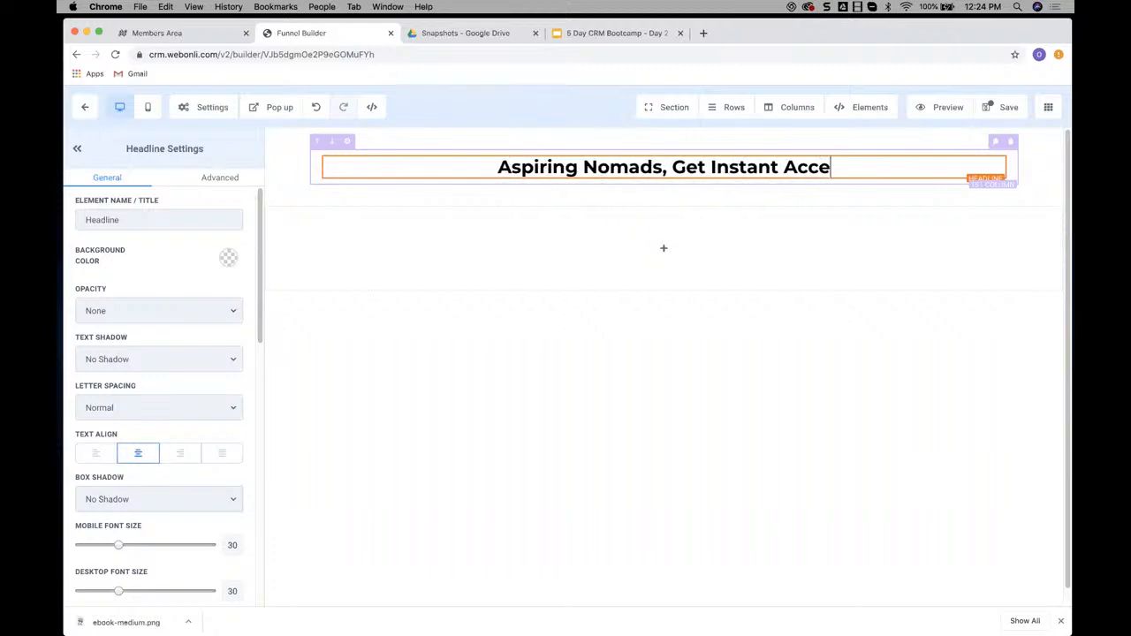
pyautogui.write('ss to the 7 St')
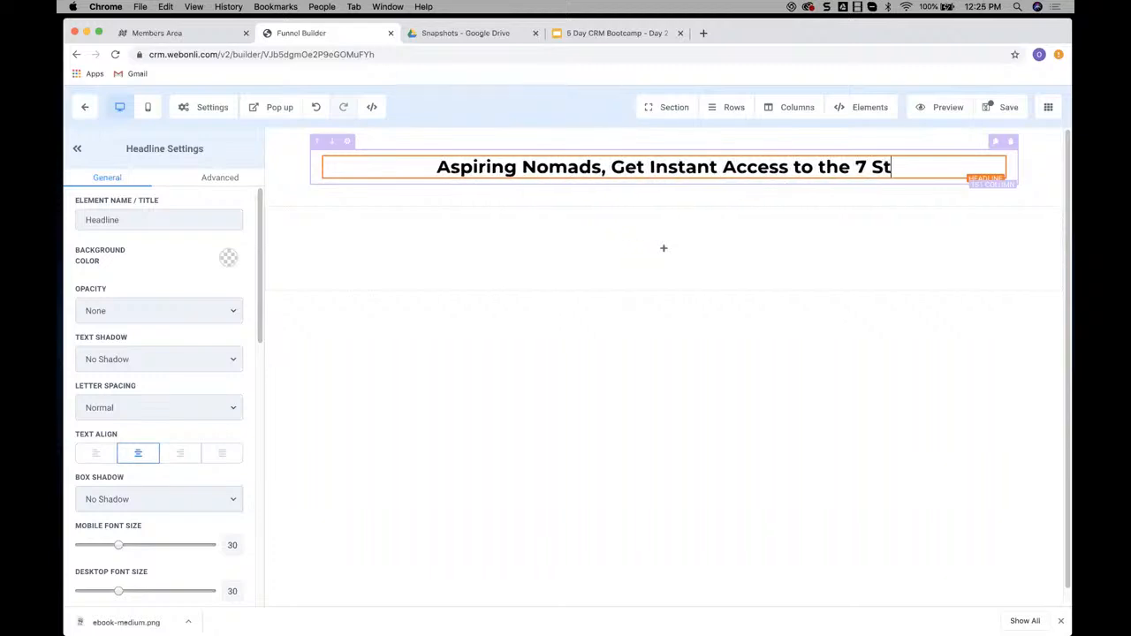
pyautogui.write('eps')
# Check the example wording again and change the headline's ending to "7 Step Roadmap to Freedom"
pyautogui.click(176, 32)
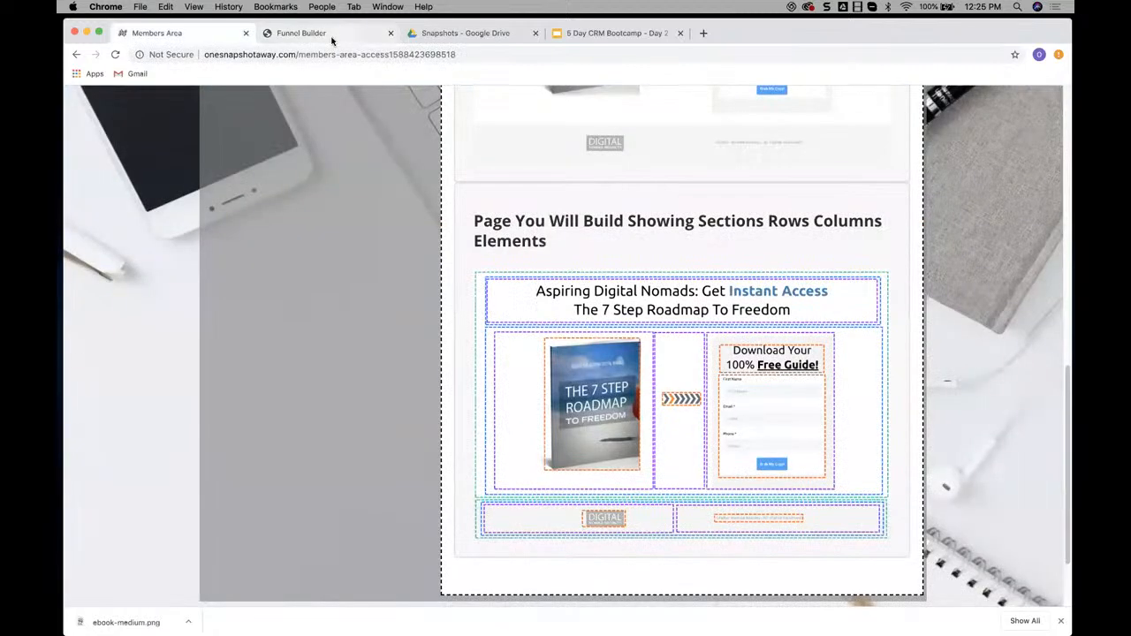
pyautogui.click(354, 34)
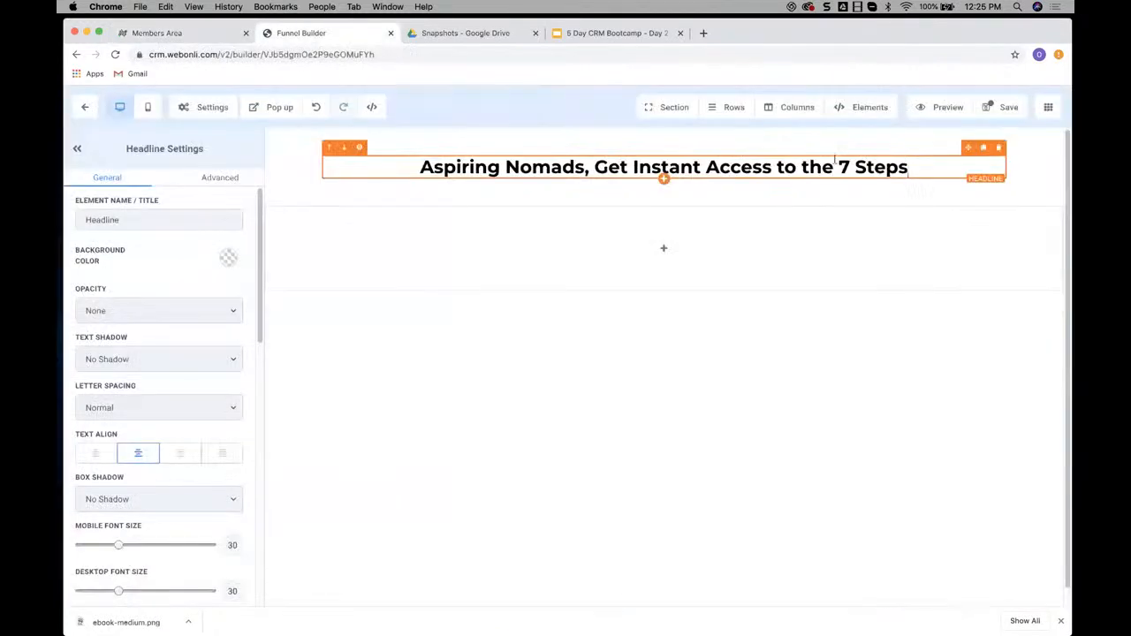
pyautogui.press('BackSpace')
pyautogui.write('Road')
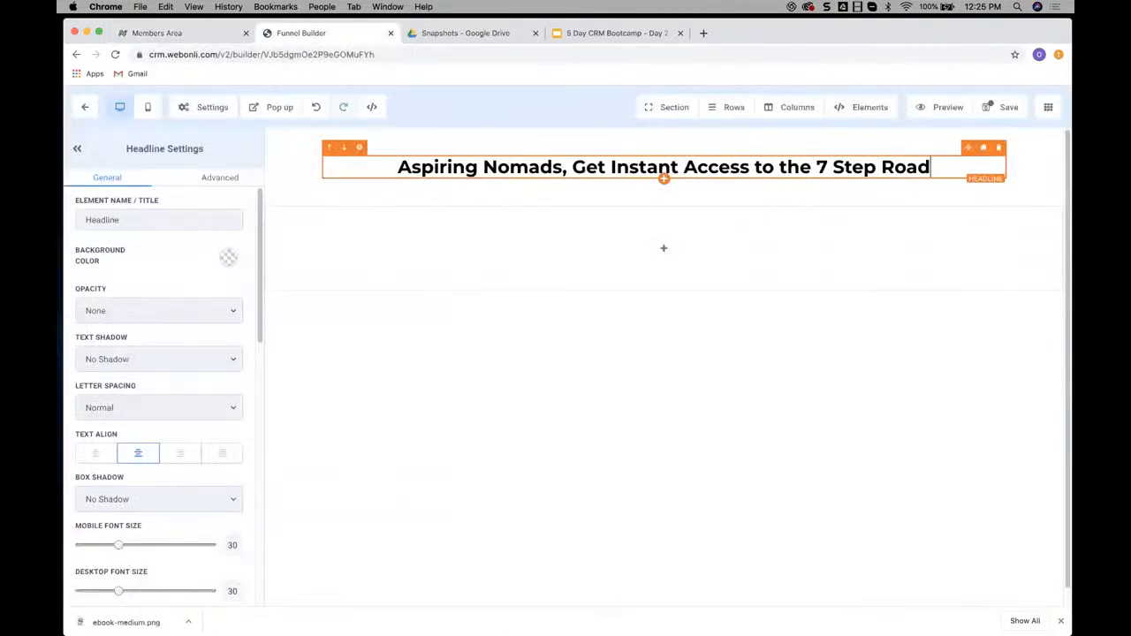
pyautogui.write('map to Free')
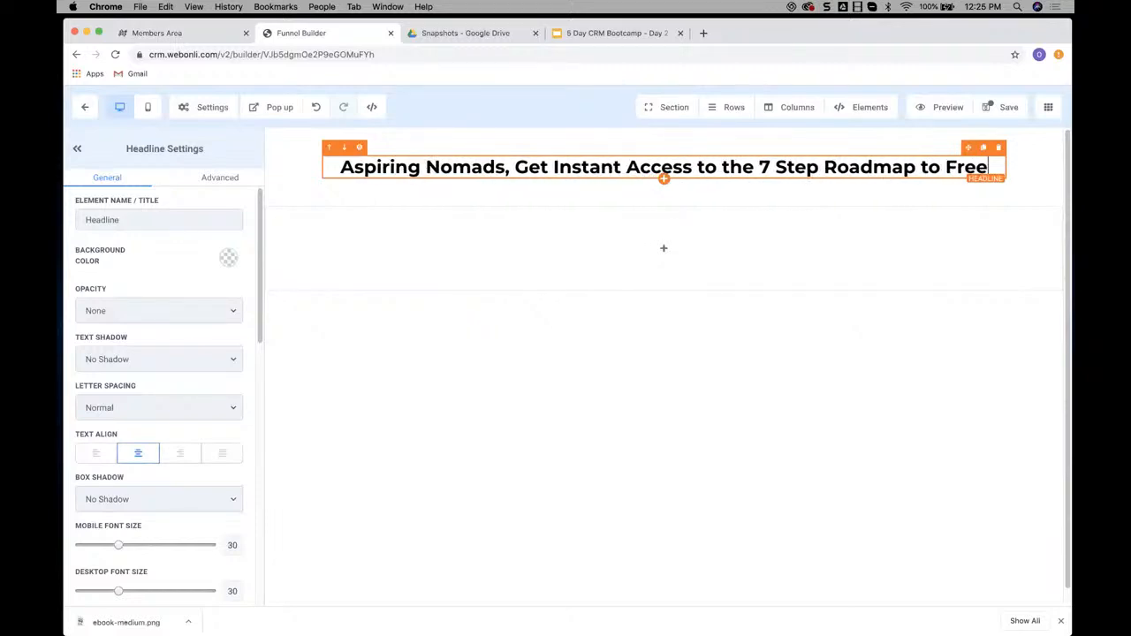
pyautogui.write('dom')
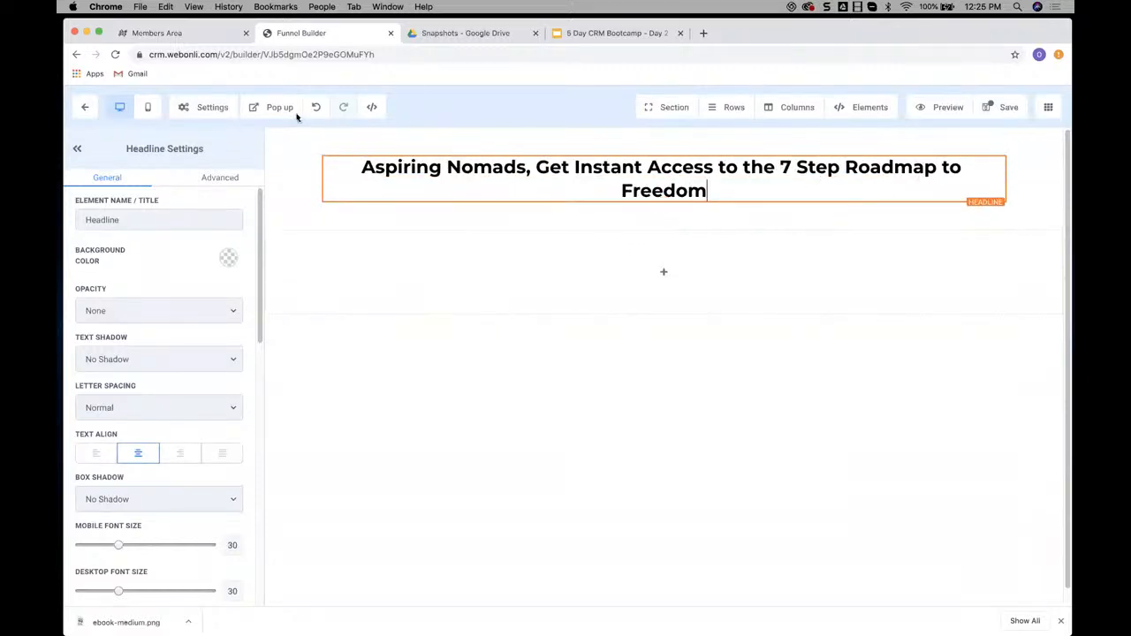
# Compare the headline's punctuation with the example and replace the comma after "Nomads" with a colon
pyautogui.click(177, 33)
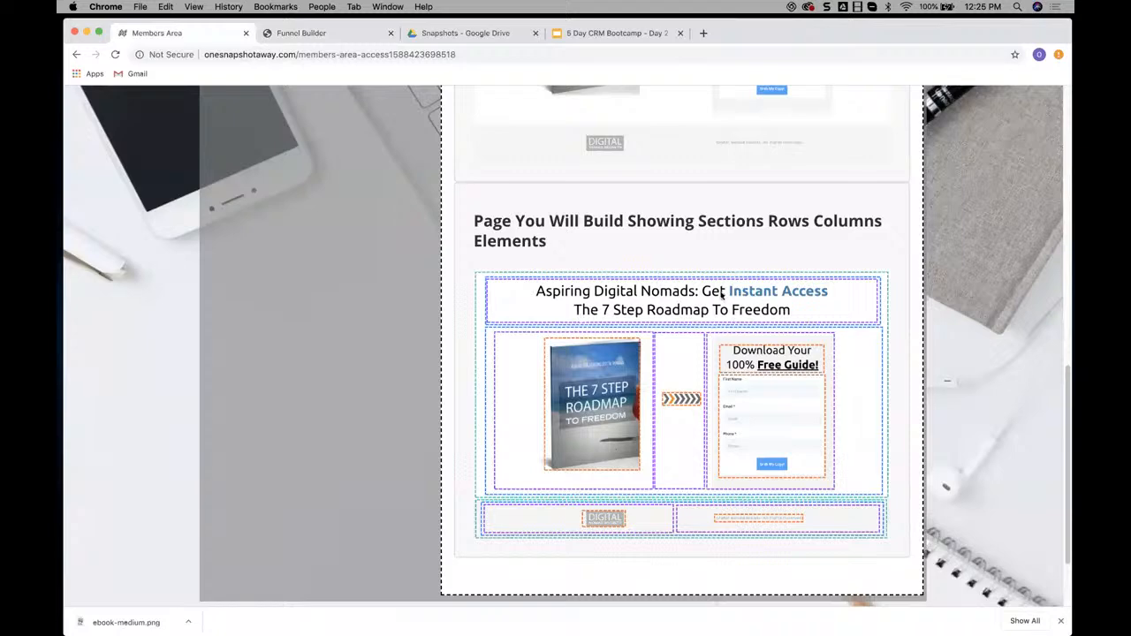
pyautogui.click(318, 34)
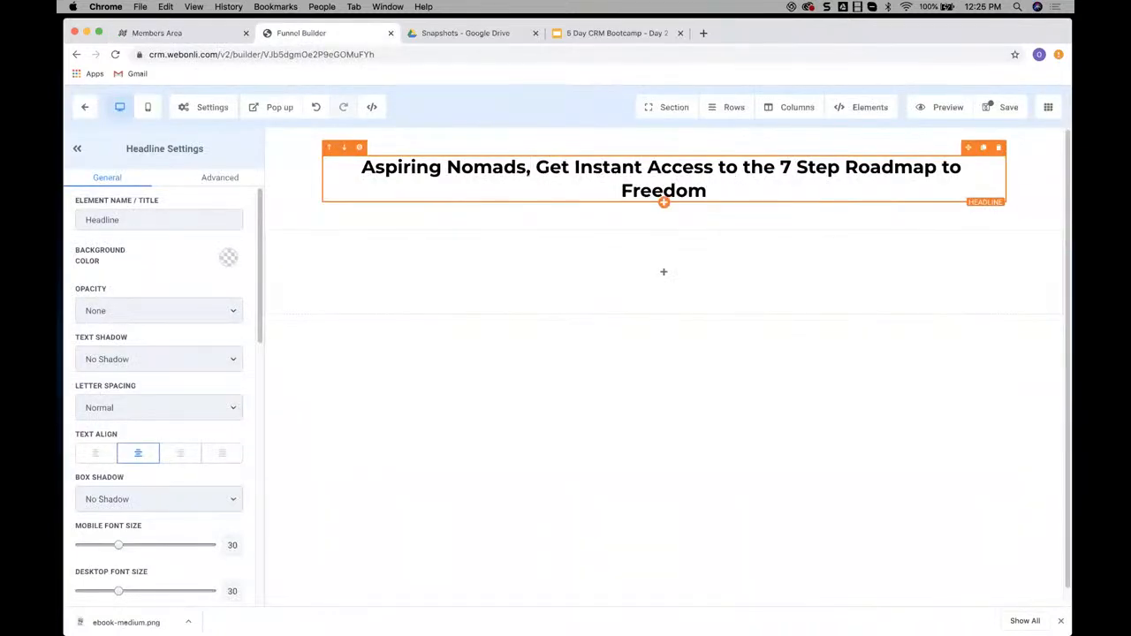
pyautogui.press('BackSpace')
pyautogui.write(':')
# Review the example layout and add a three-column row directly below the headline in the first section
pyautogui.click(191, 35)
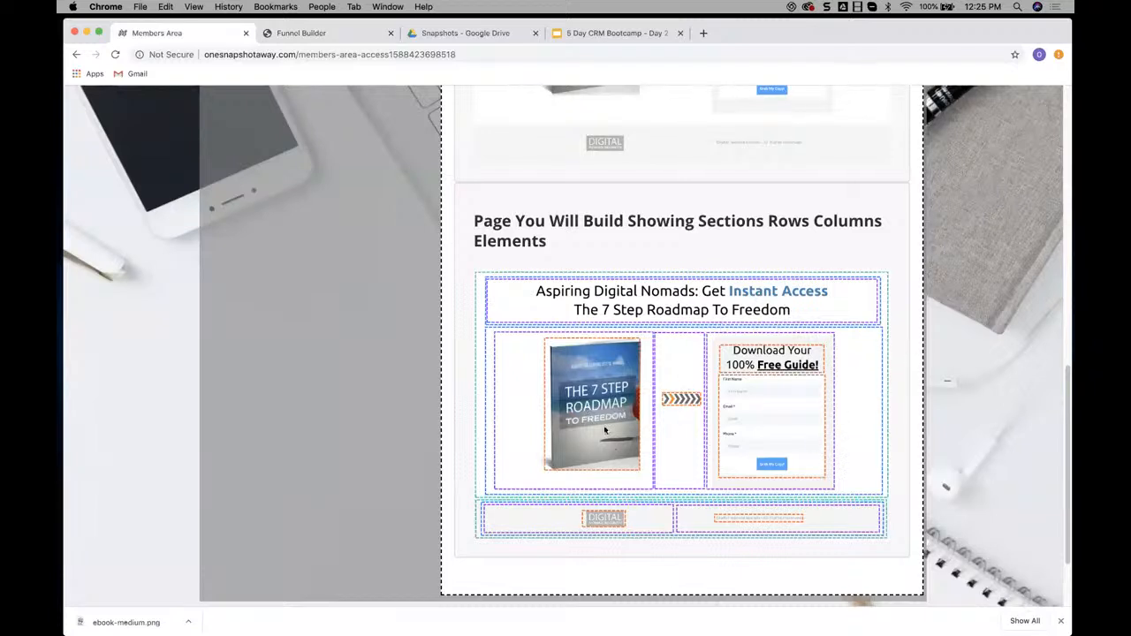
pyautogui.click(340, 33)
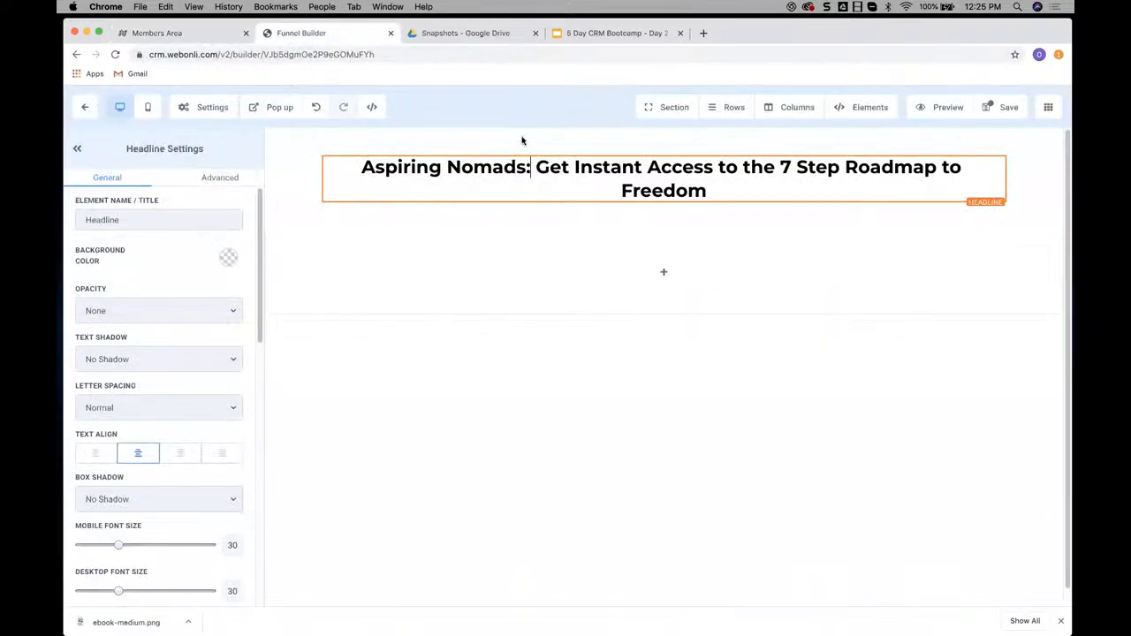
pyautogui.click(732, 113)
pyautogui.click(741, 133)
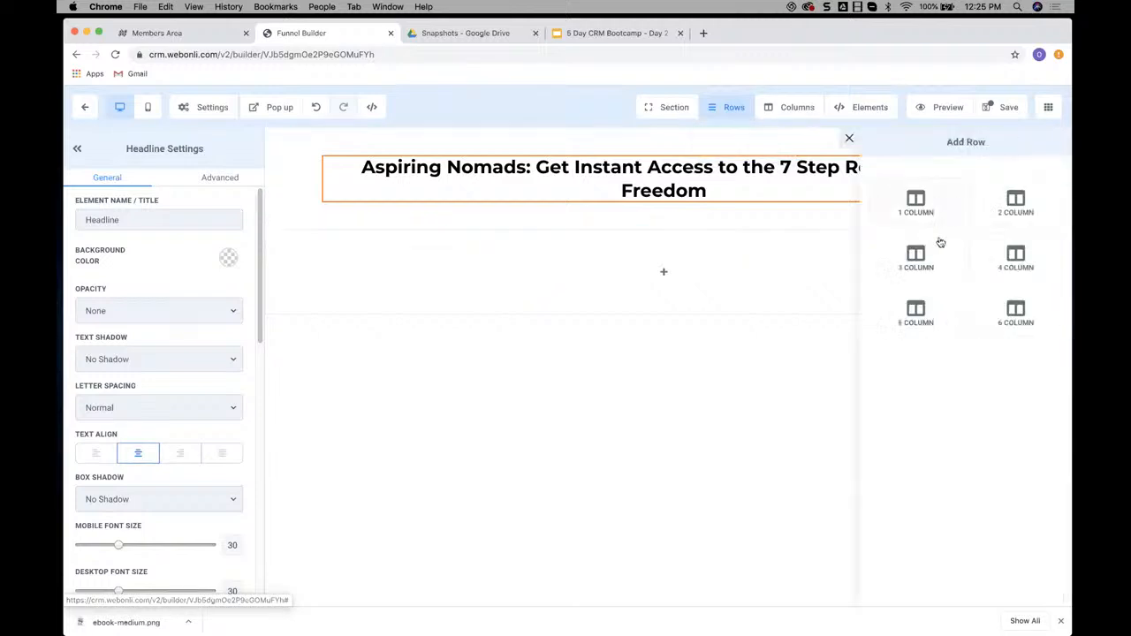
pyautogui.moveTo(919, 256); pyautogui.dragTo(665, 202)
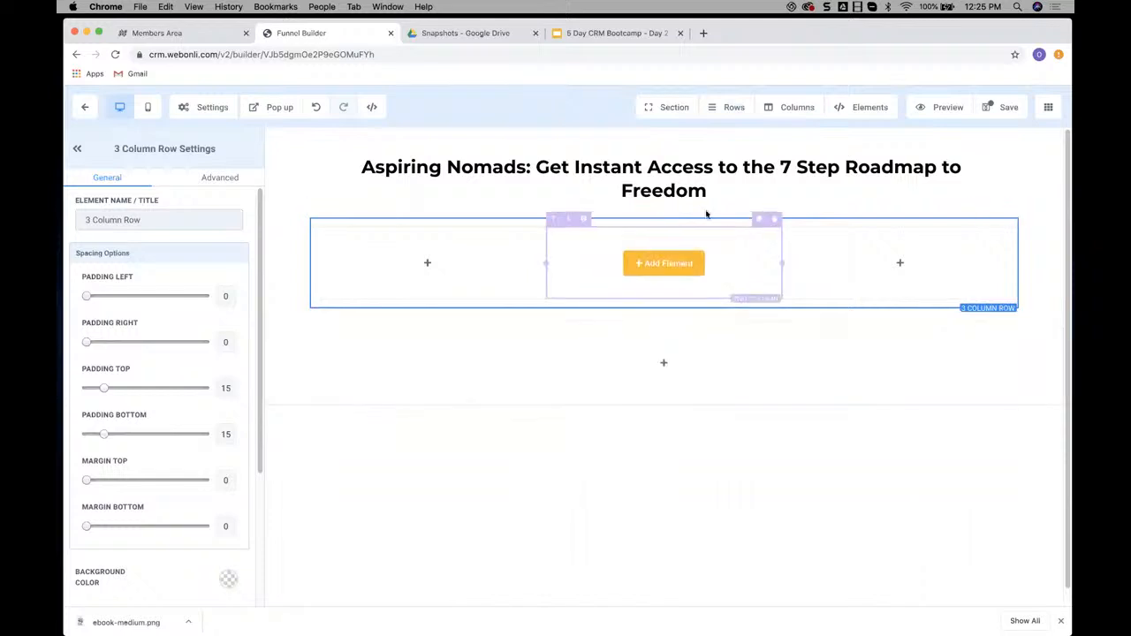
# Compare the three columns with the example in the Members Area and insert an image element in the first column
pyautogui.click(168, 33)
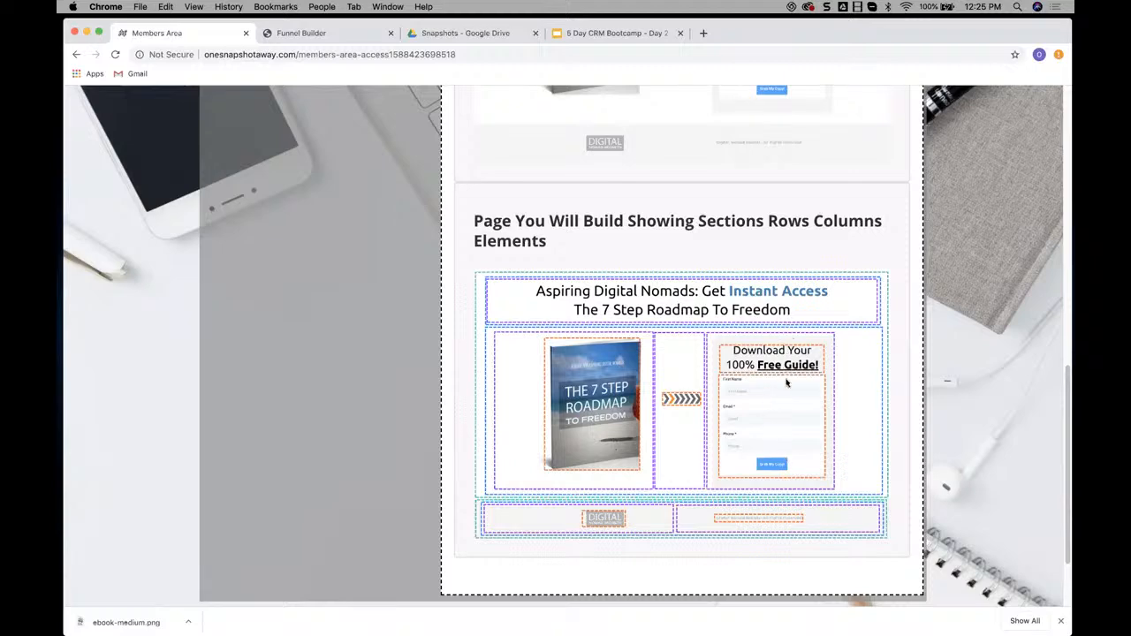
pyautogui.click(345, 35)
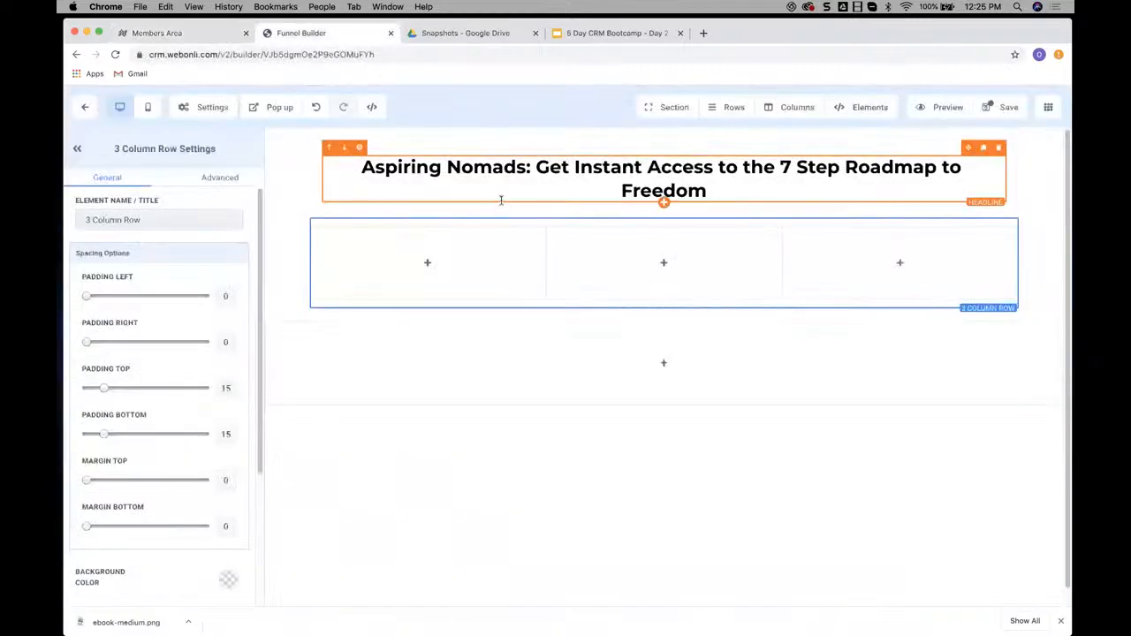
pyautogui.click(441, 265)
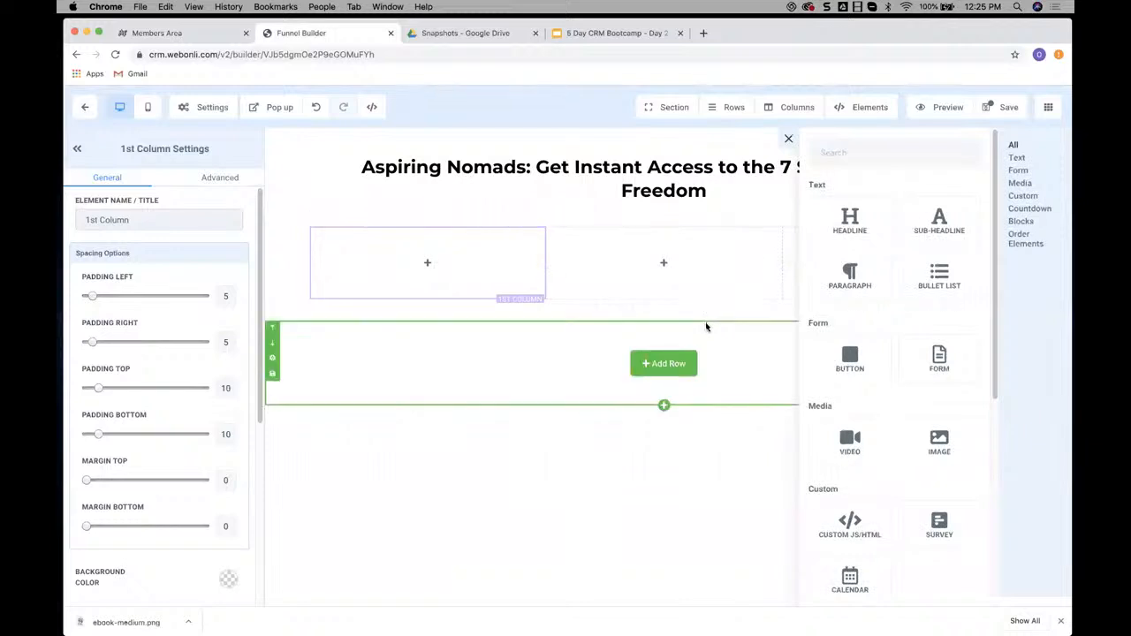
pyautogui.scroll(-1, 852, 437)
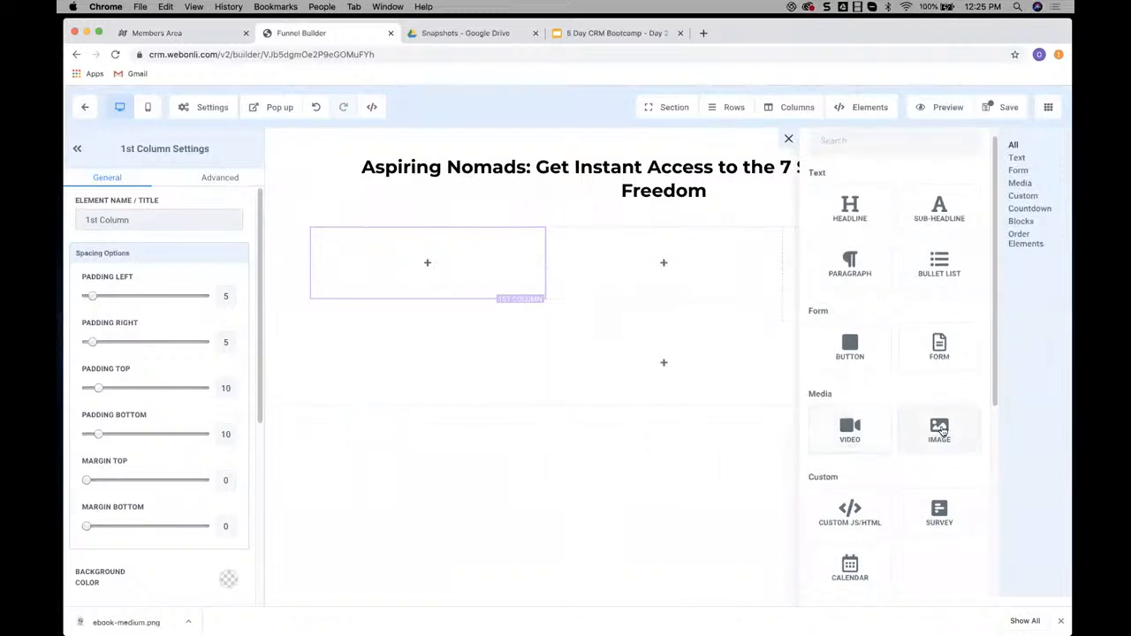
pyautogui.click(939, 431)
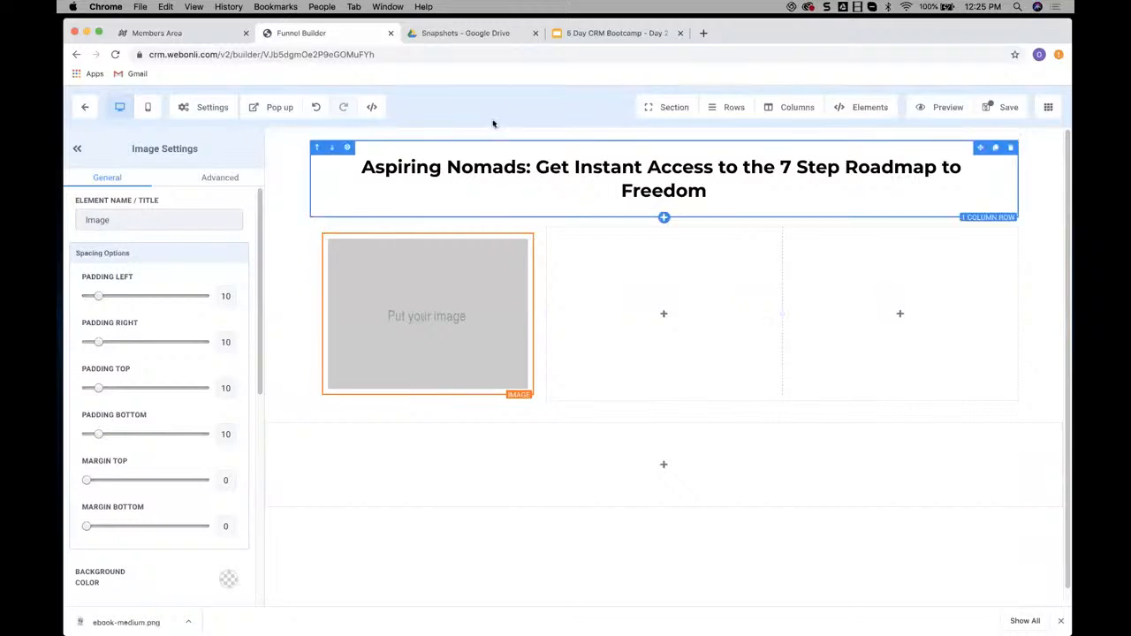
# Switch to Google Drive and locate ebook-medium.png and its download option in the Images folder of Digitalpreneur 2 - Nomad
pyautogui.click(471, 33)
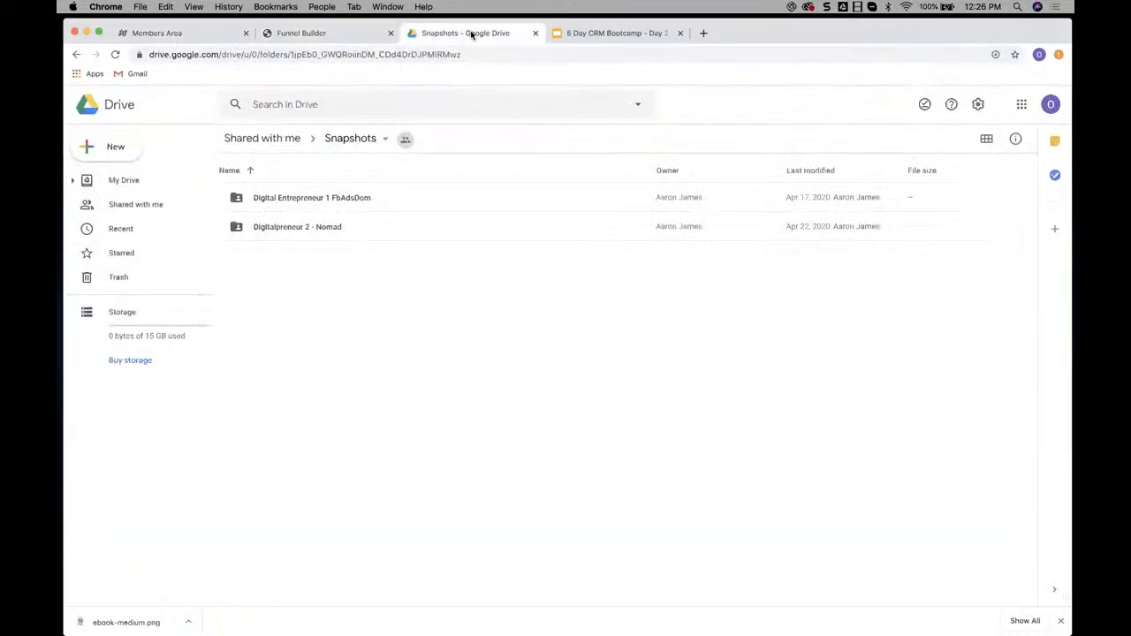
pyautogui.doubleClick(299, 227)
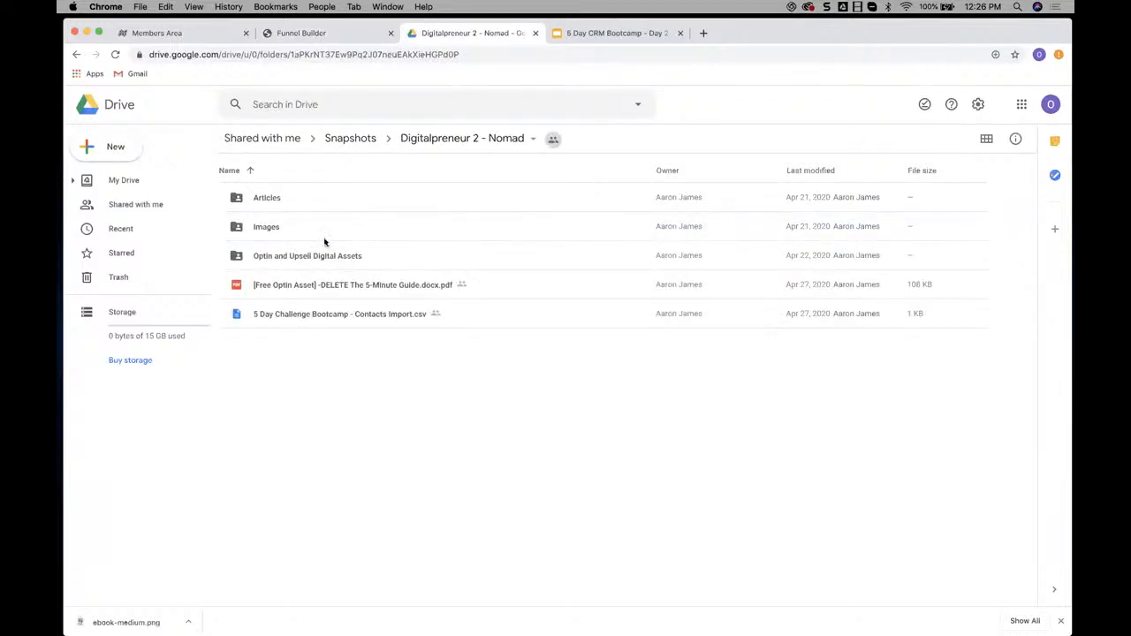
pyautogui.doubleClick(260, 228)
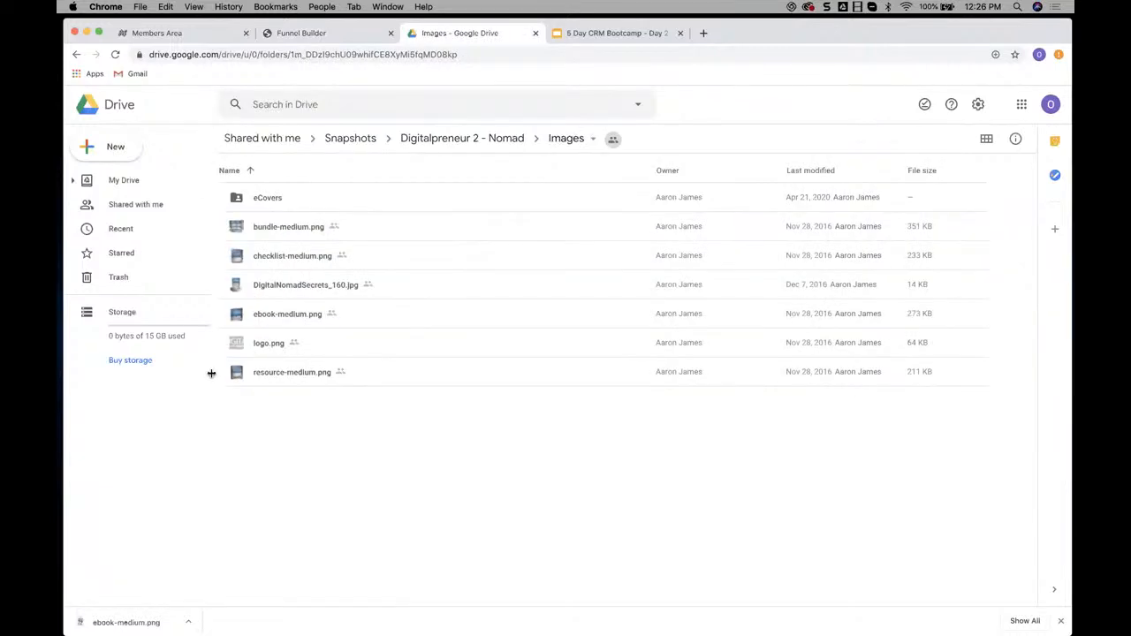
pyautogui.rightClick(315, 315)
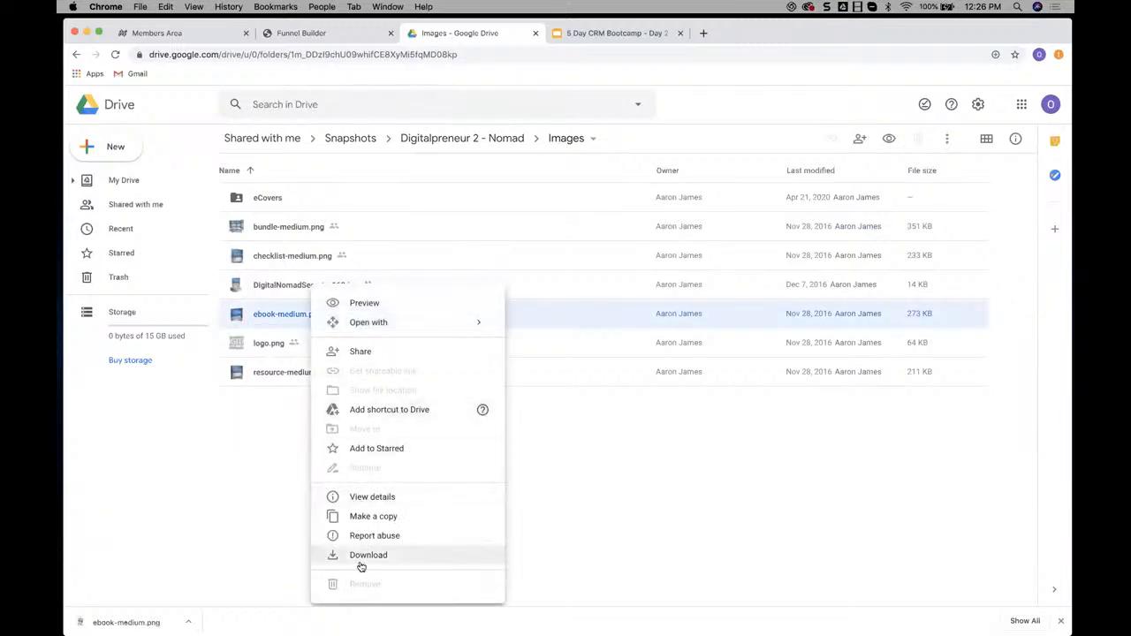
pyautogui.click(552, 465)
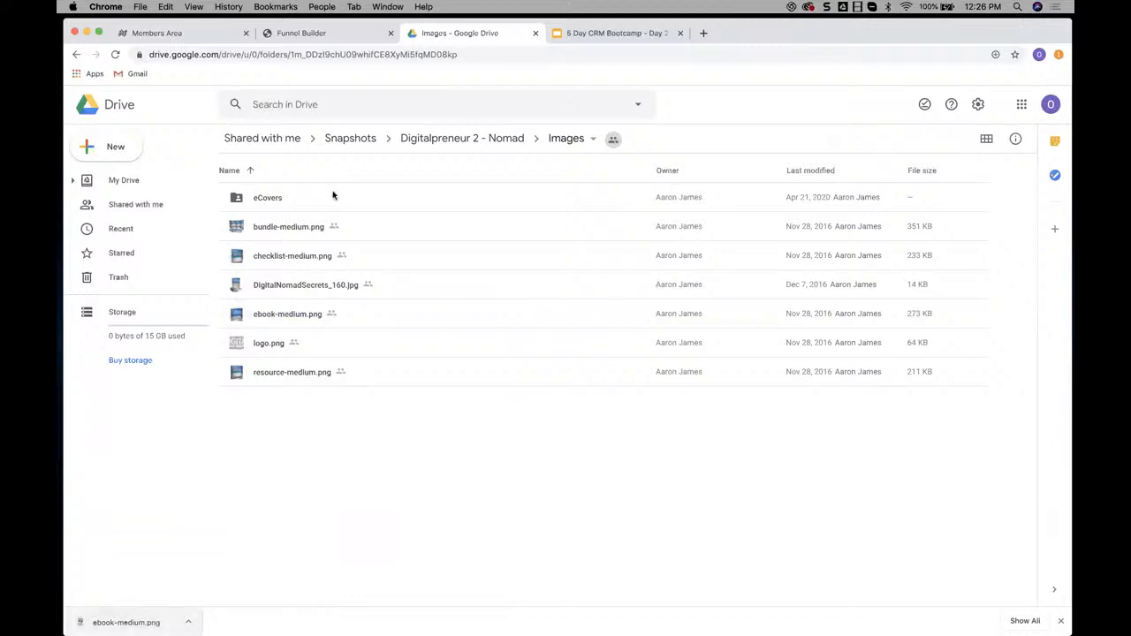
# Return to the Funnel Builder, open the Media Library for the image element and upload the downloaded ebook-medium.png
pyautogui.click(319, 36)
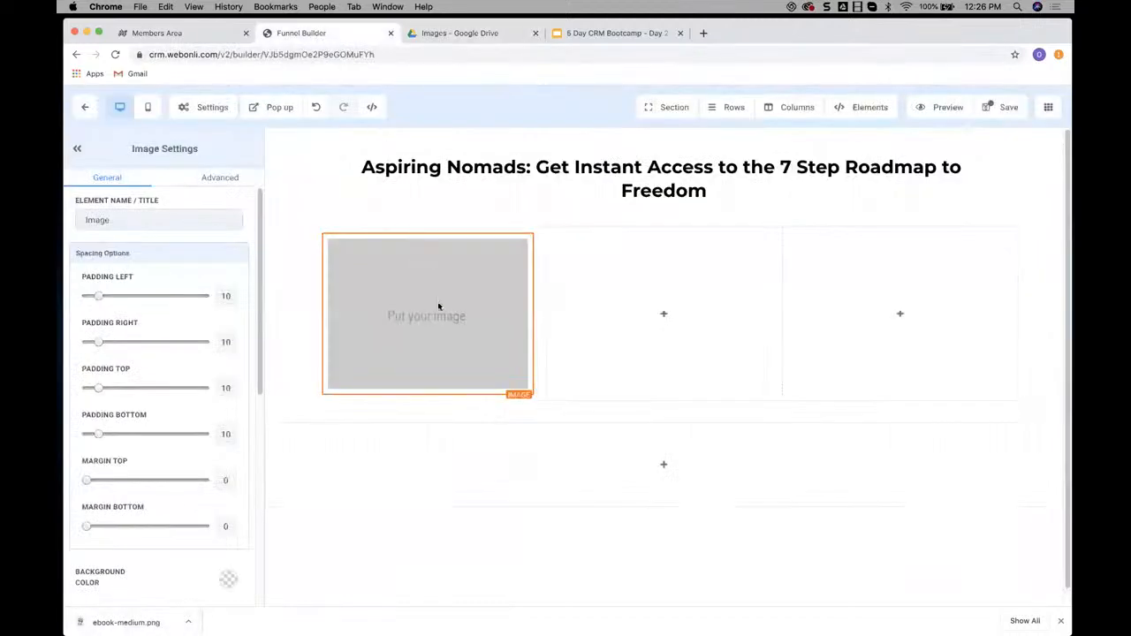
pyautogui.scroll(-8, 108, 427)
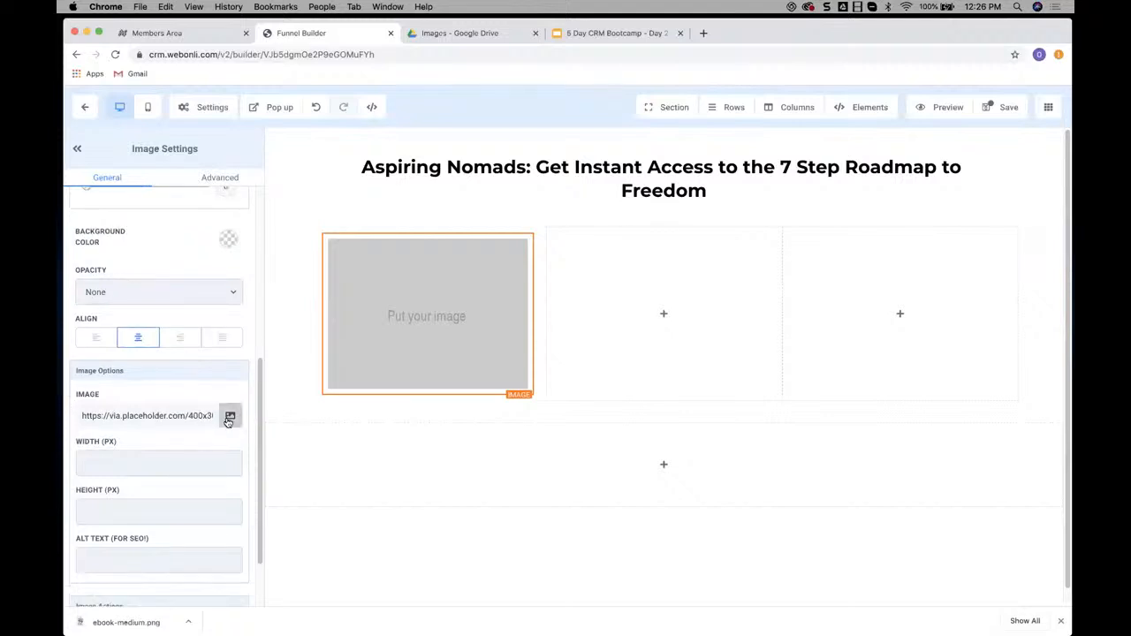
pyautogui.click(230, 415)
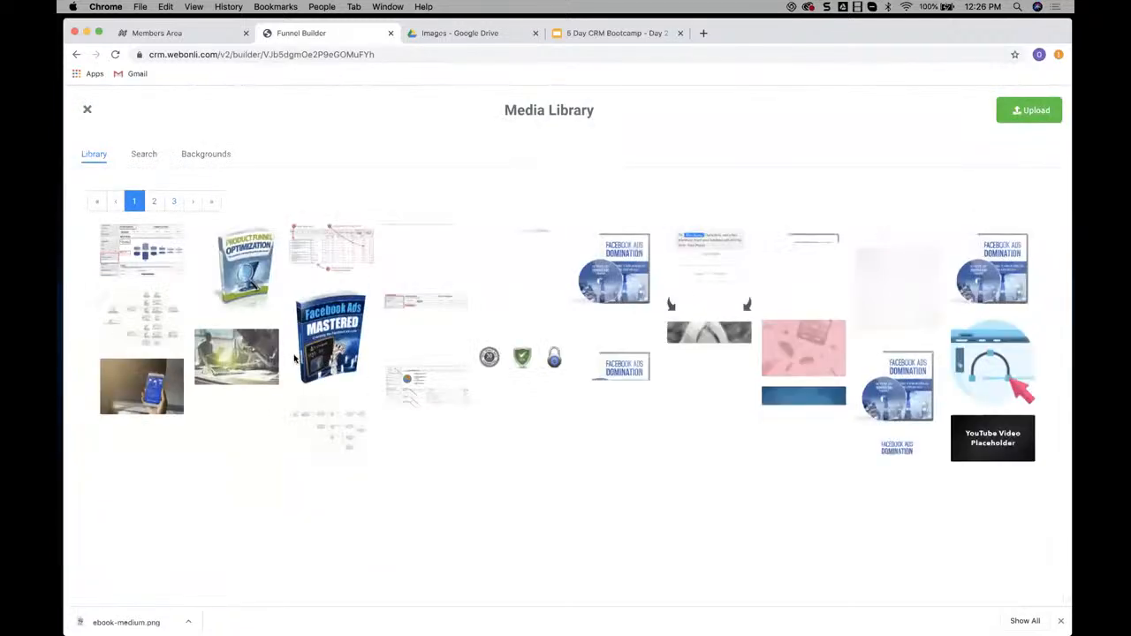
pyautogui.moveTo(150, 619); pyautogui.dragTo(285, 443)
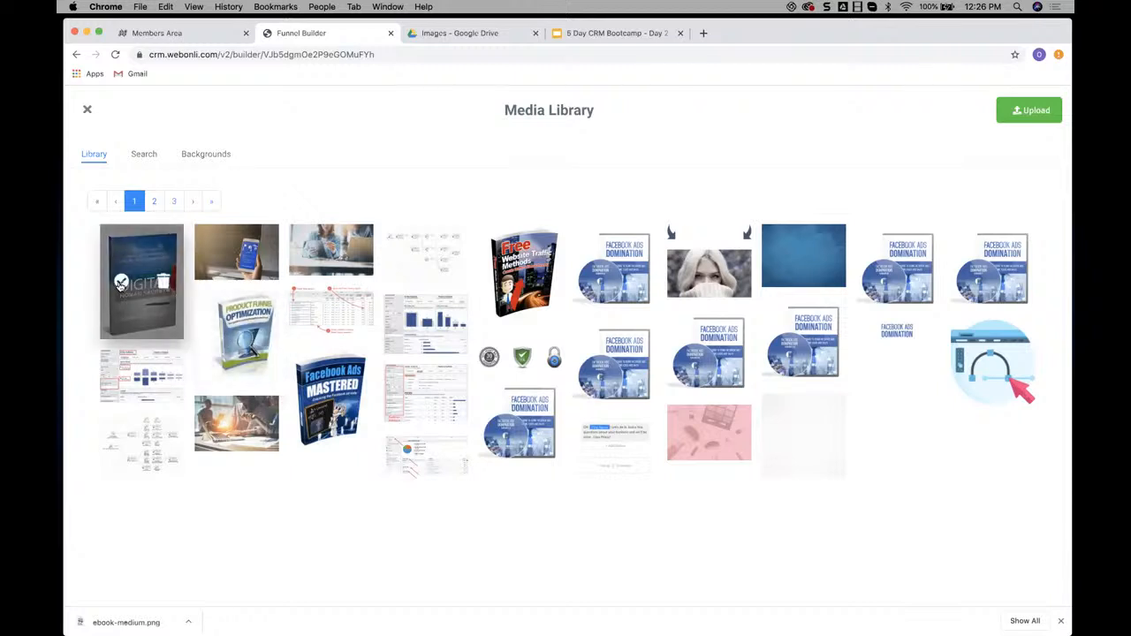
# Apply the uploaded ebook image to the first column's image element and insert an image element in the second column
pyautogui.click(120, 282)
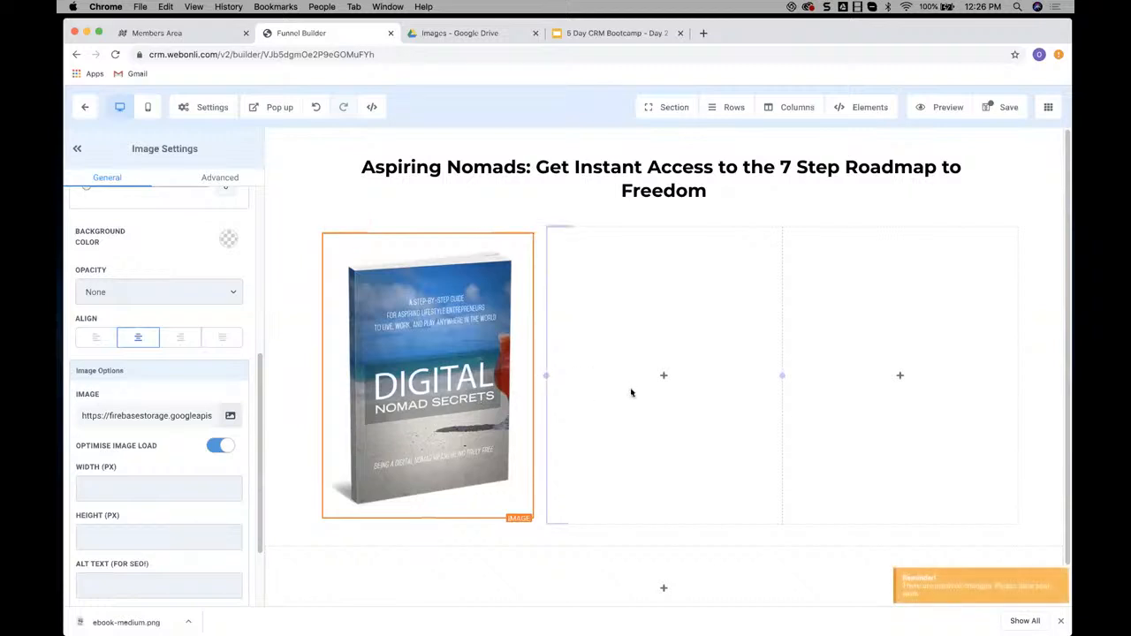
pyautogui.click(663, 377)
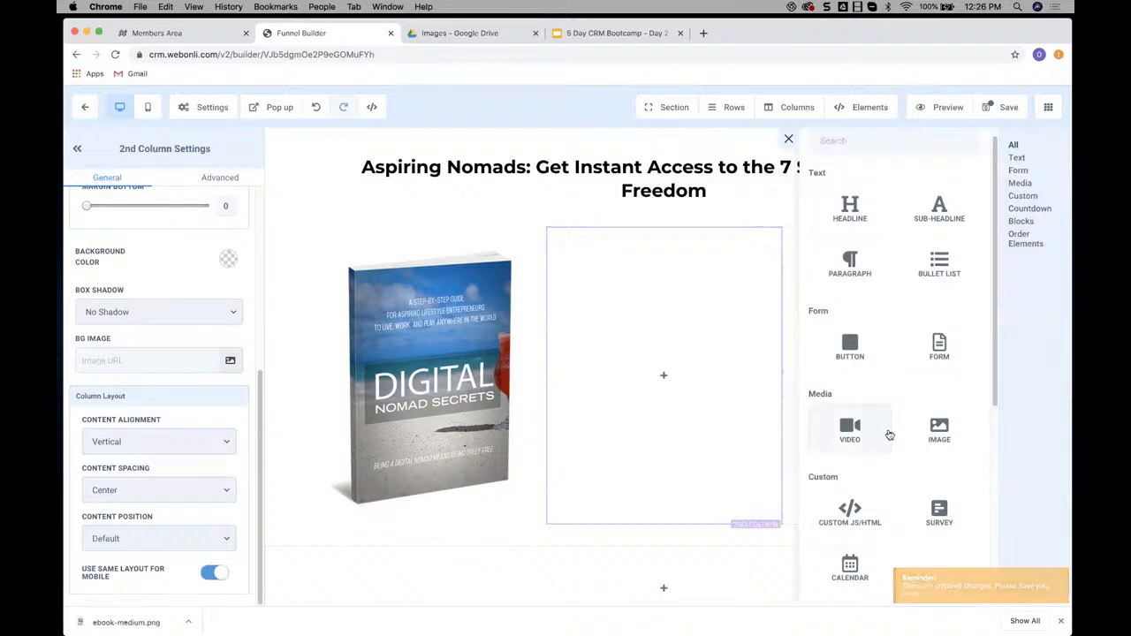
pyautogui.click(940, 430)
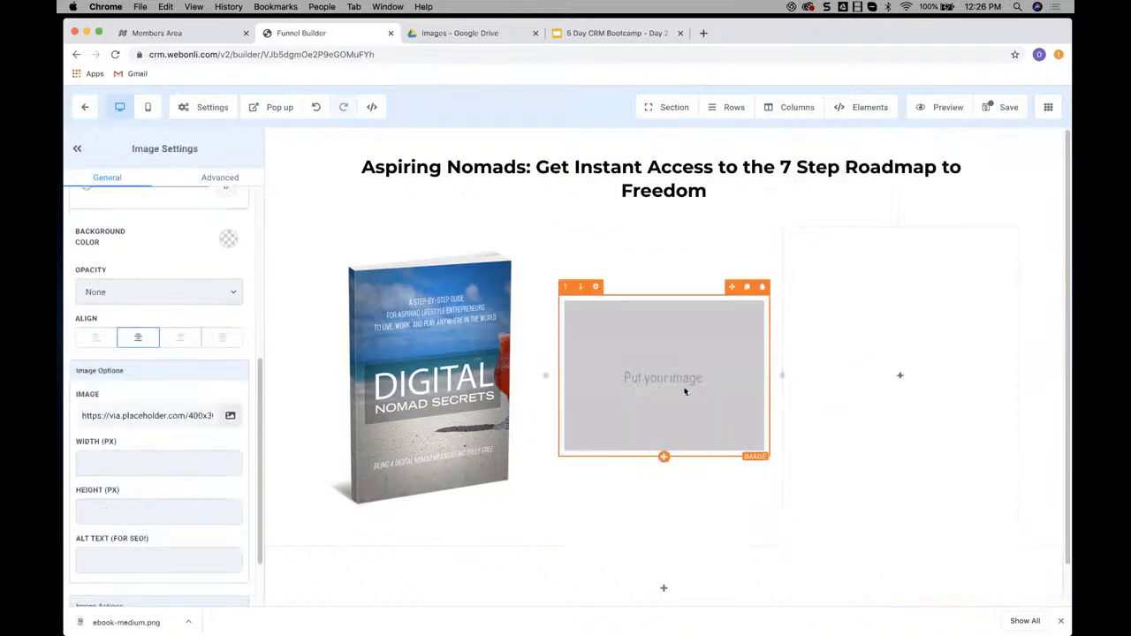
pyautogui.click(230, 416)
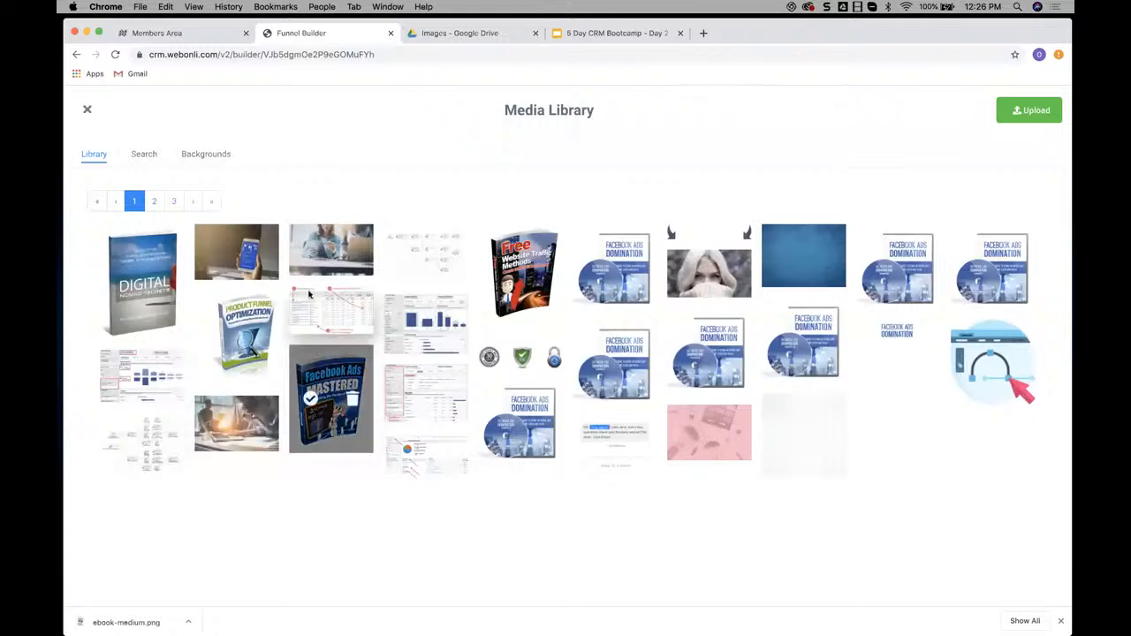
pyautogui.click(87, 111)
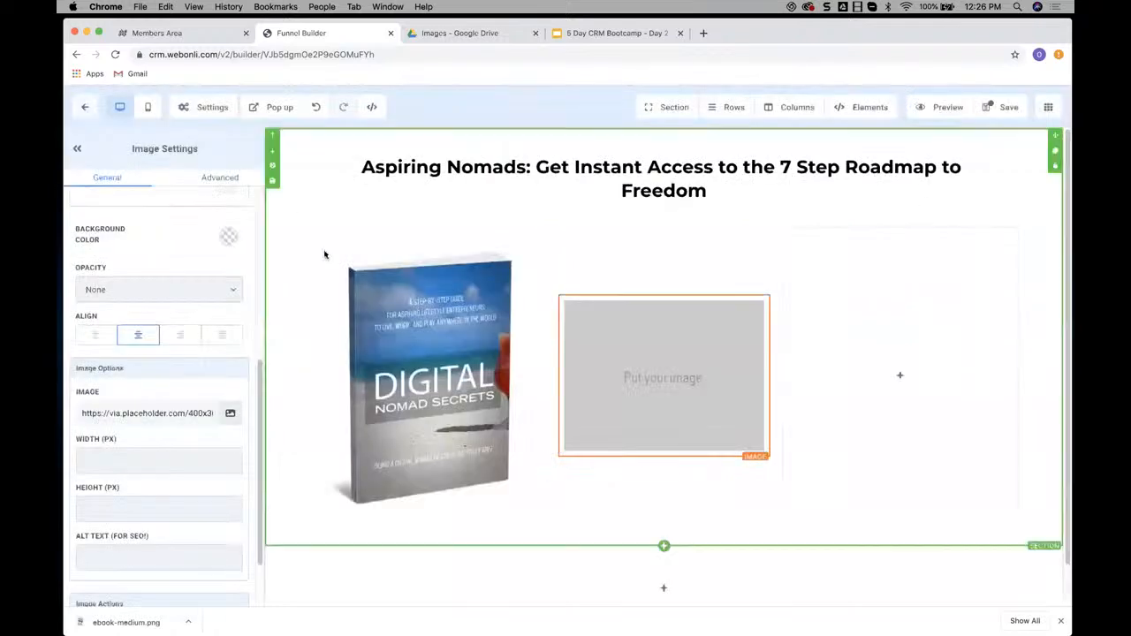
# Open a new browser tab, search Google Images for "arrow gif" and browse the results for a suitable arrow
pyautogui.click(704, 34)
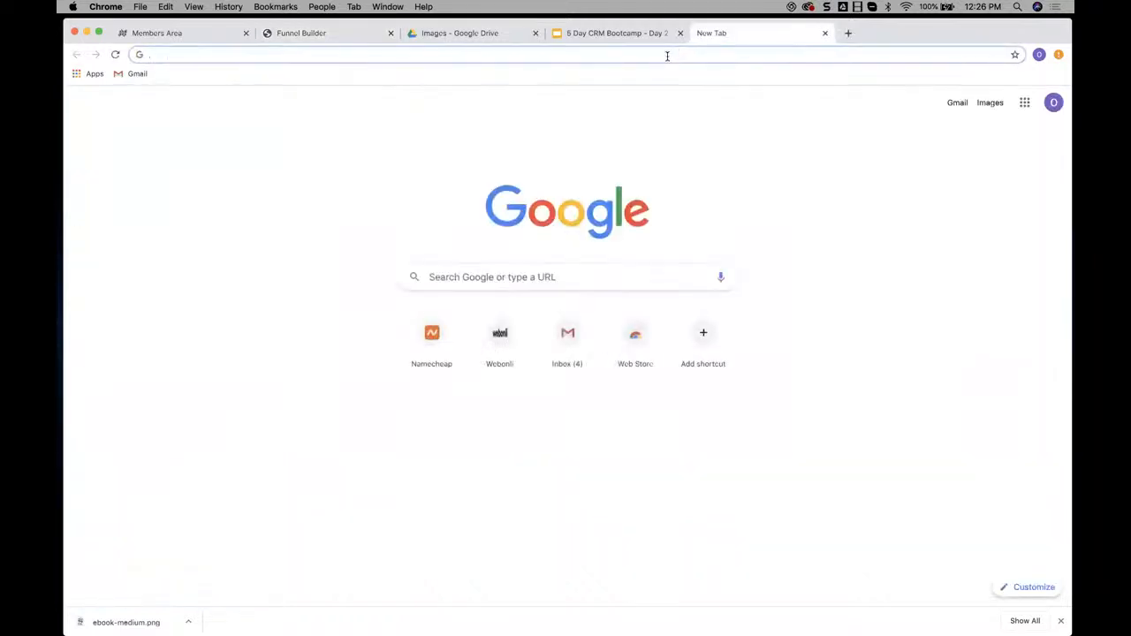
pyautogui.write('arrow gif')
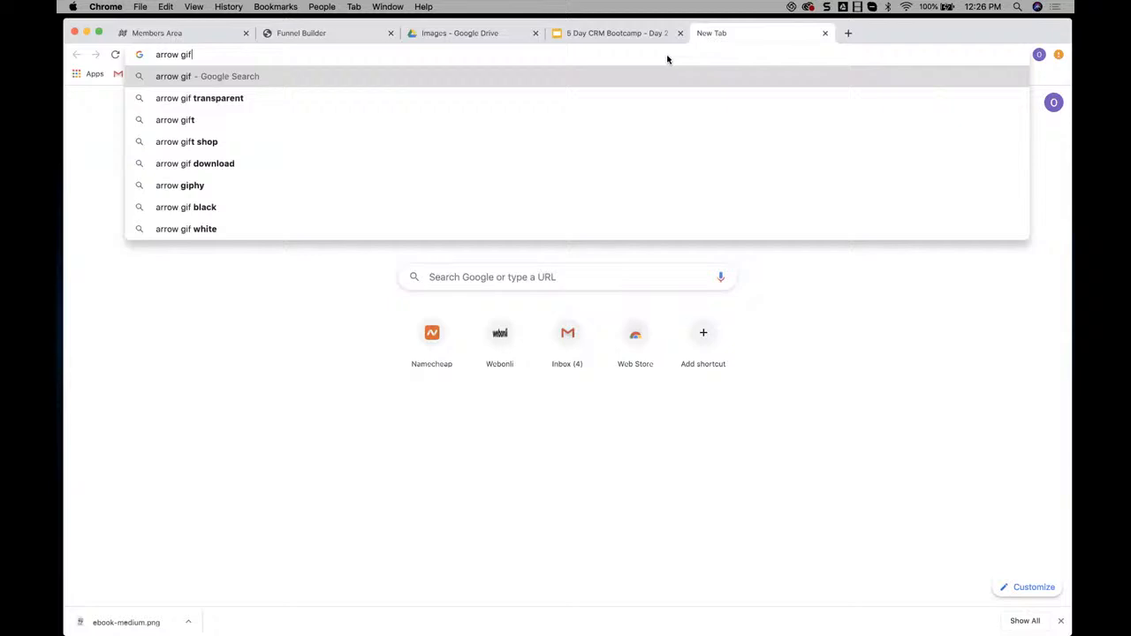
pyautogui.press('Return')
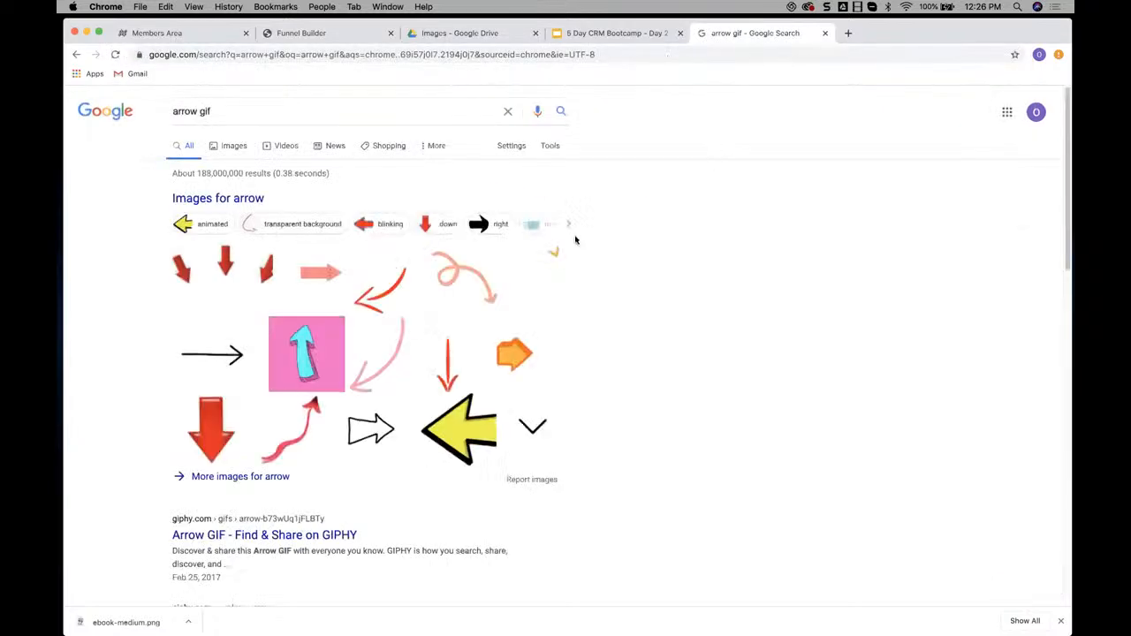
pyautogui.click(228, 147)
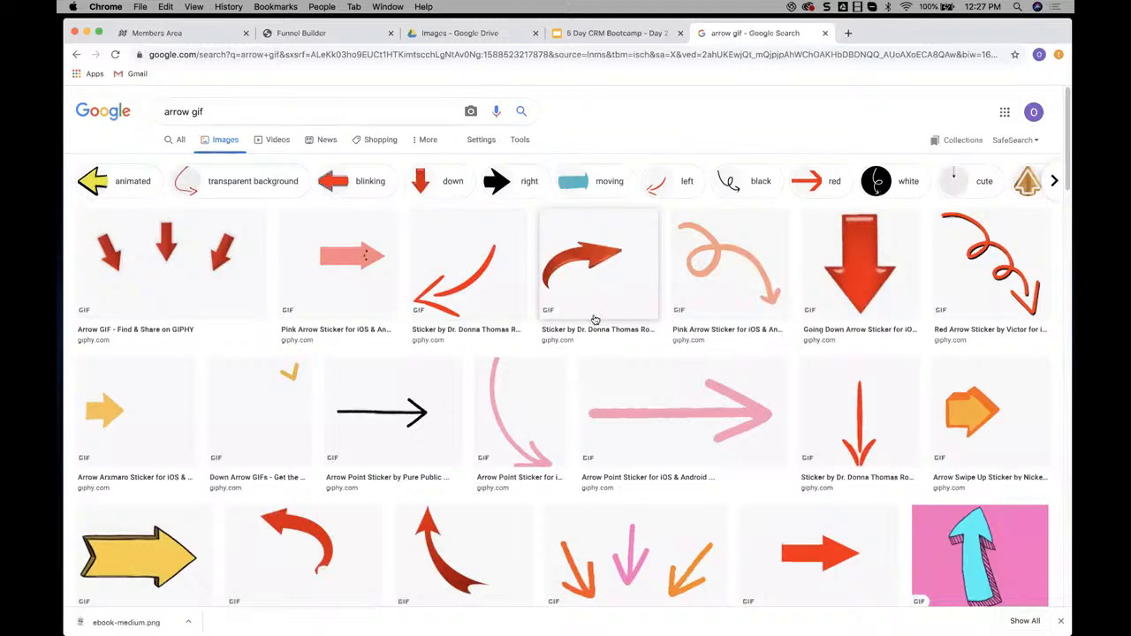
pyautogui.scroll(-2, 619, 301)
pyautogui.scroll(-1, 637, 323)
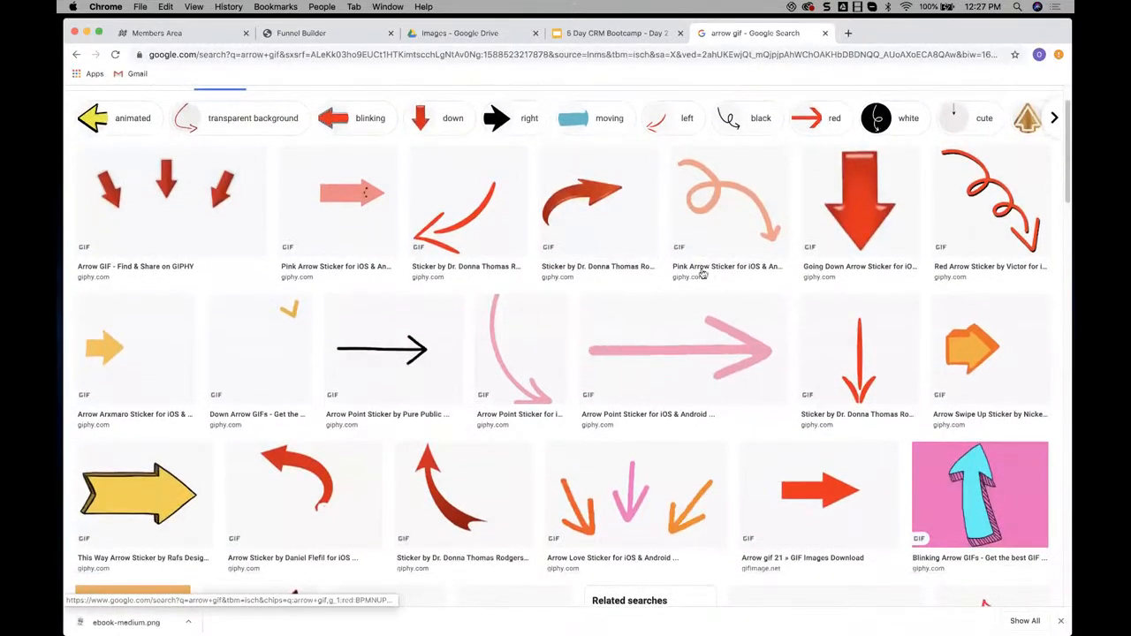
pyautogui.scroll(-5, 702, 274)
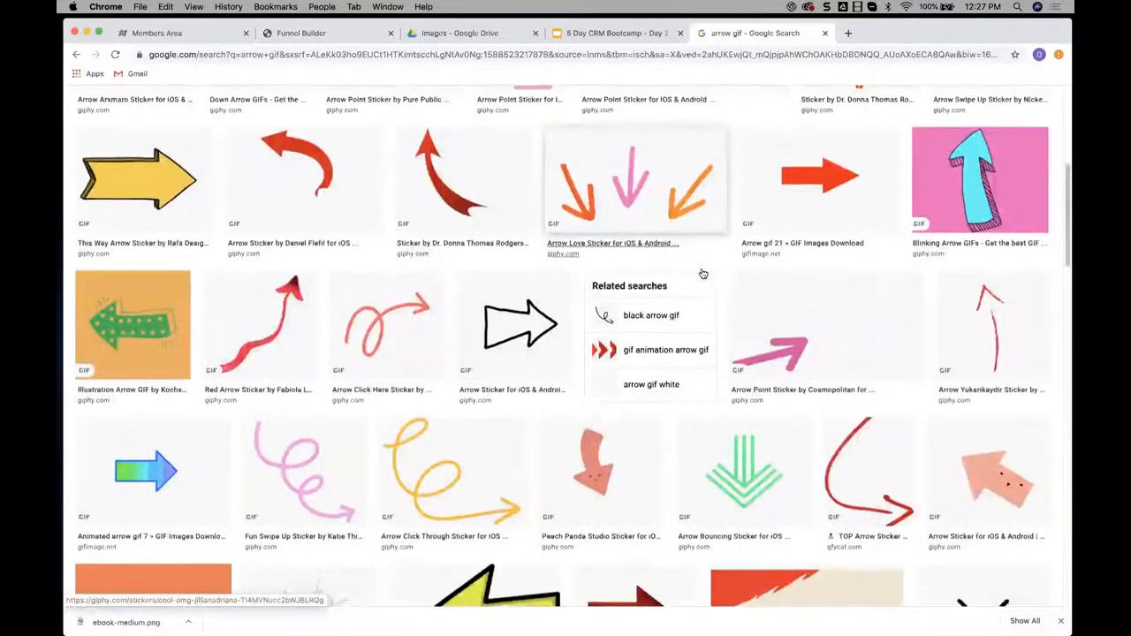
pyautogui.scroll(6, 764, 216)
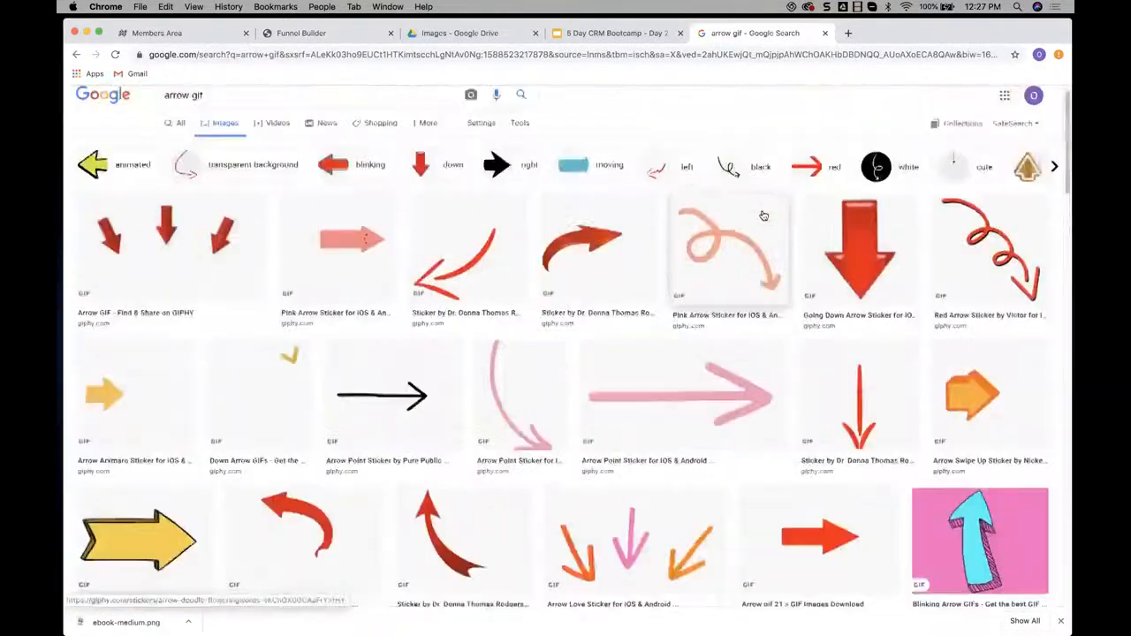
# Filter the arrow image results to red and preview the "Red arrow gif 8" image
pyautogui.click(806, 182)
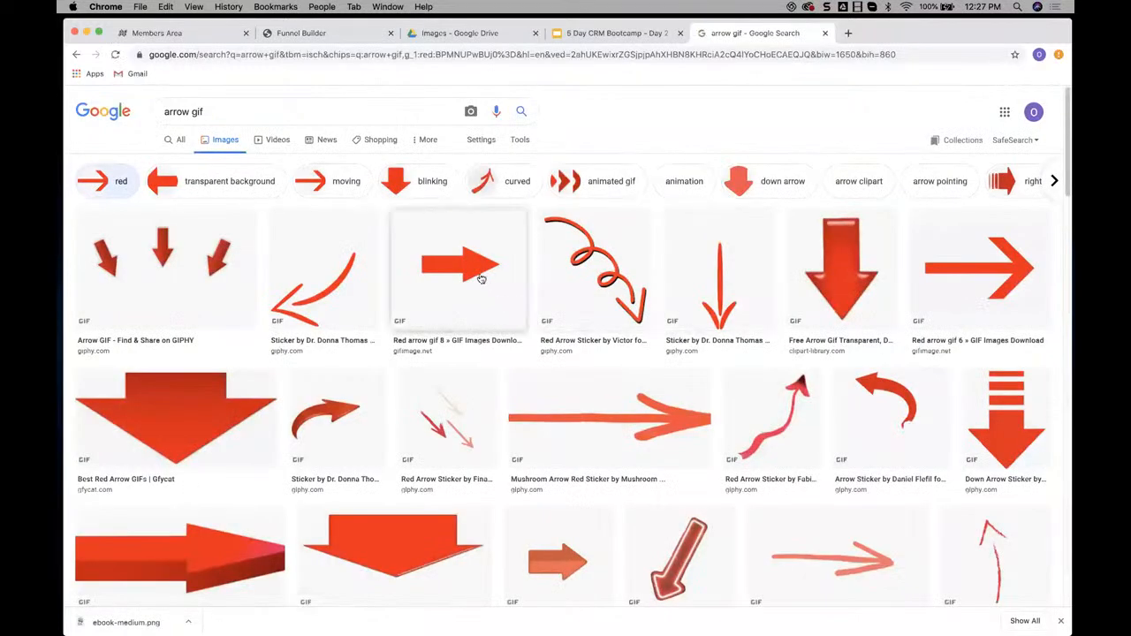
pyautogui.click(466, 263)
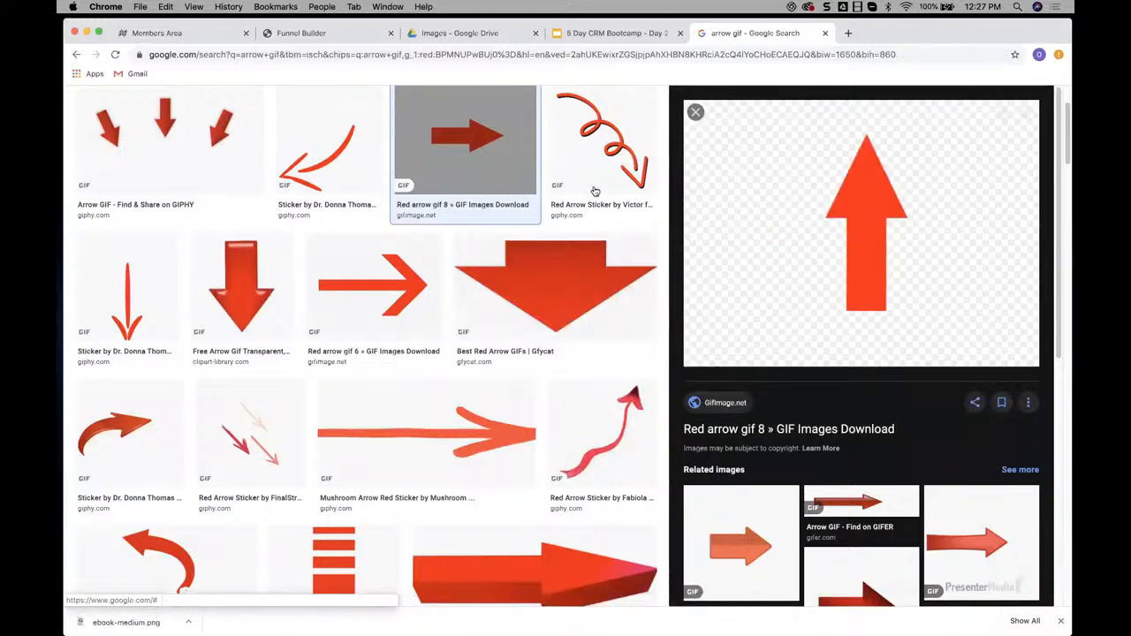
pyautogui.click(696, 113)
pyautogui.scroll(3, 208, 202)
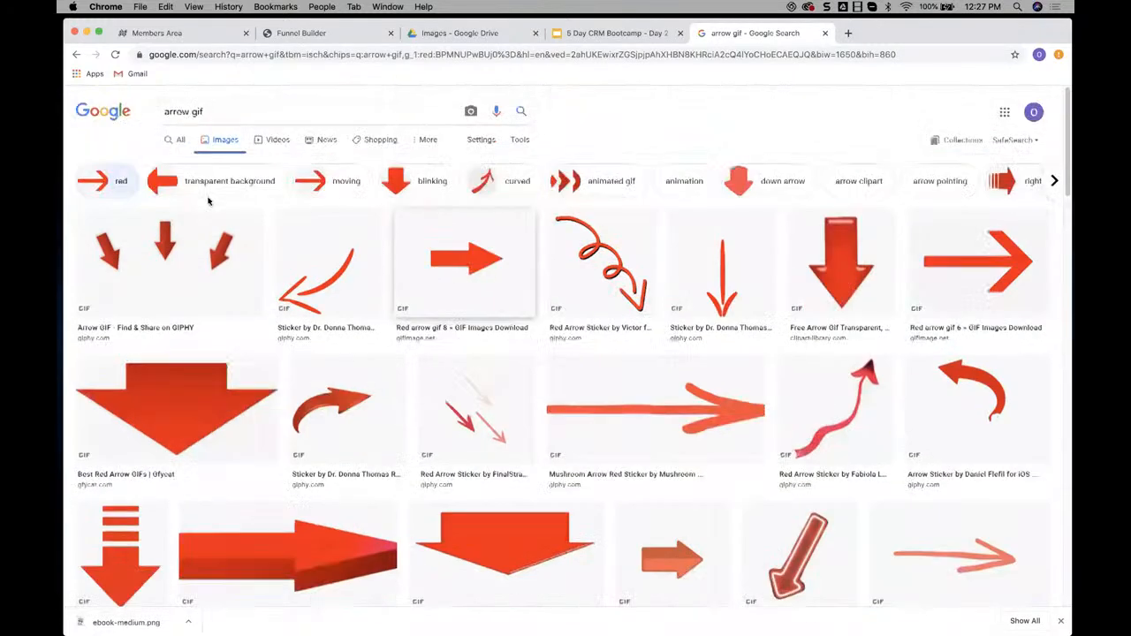
# Change the image search to "arrow right gif" and filter the results by the color orange
pyautogui.click(190, 111)
pyautogui.write('right')
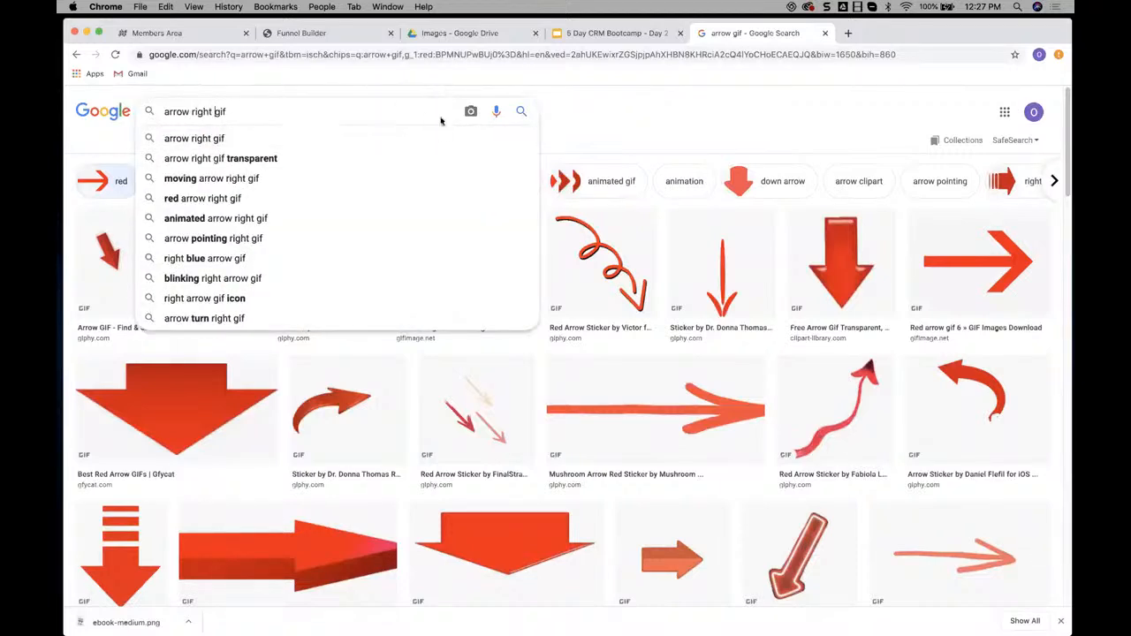
pyautogui.press('Return')
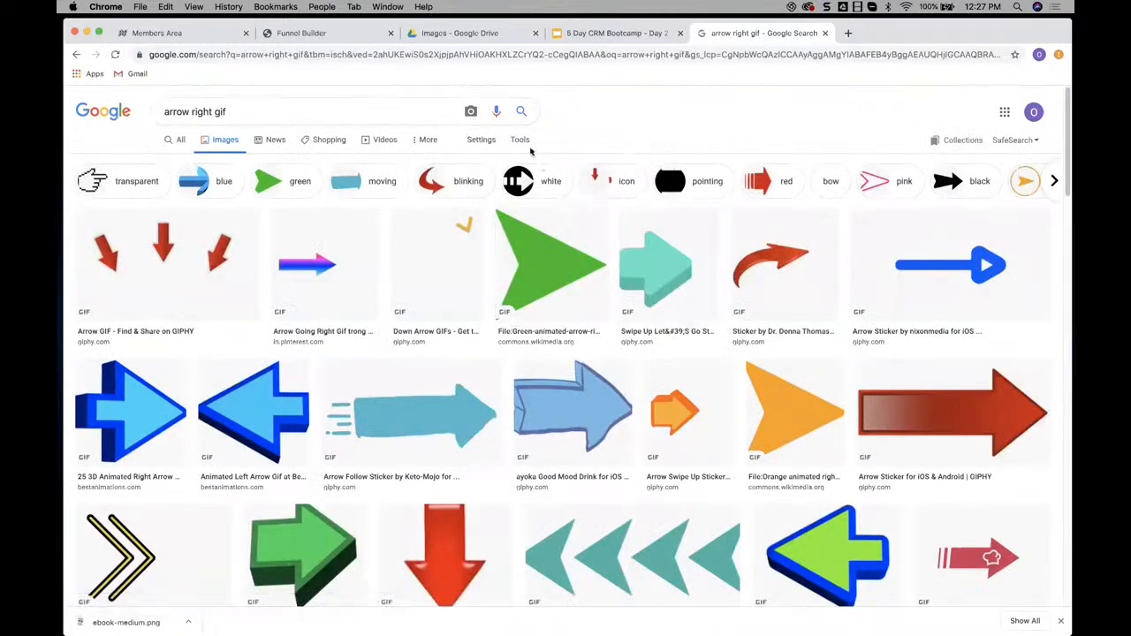
pyautogui.click(520, 142)
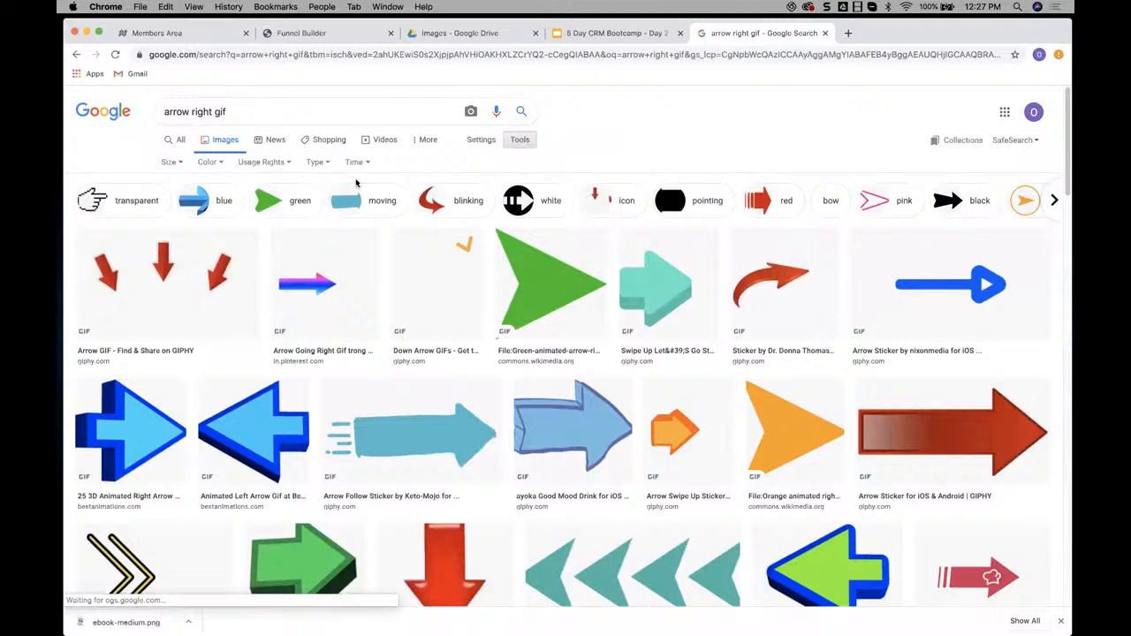
pyautogui.click(208, 163)
pyautogui.click(228, 234)
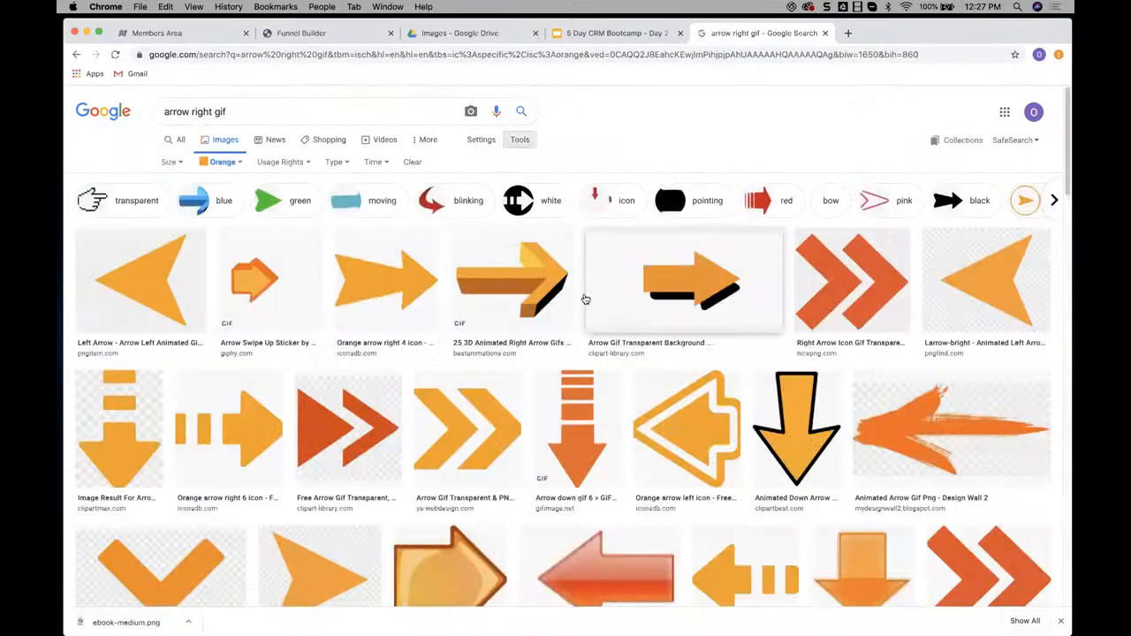
# Preview the orange arrow candidates and save the 3D animated right arrow from Best Animations as right-arrow-orange.gif
pyautogui.click(478, 415)
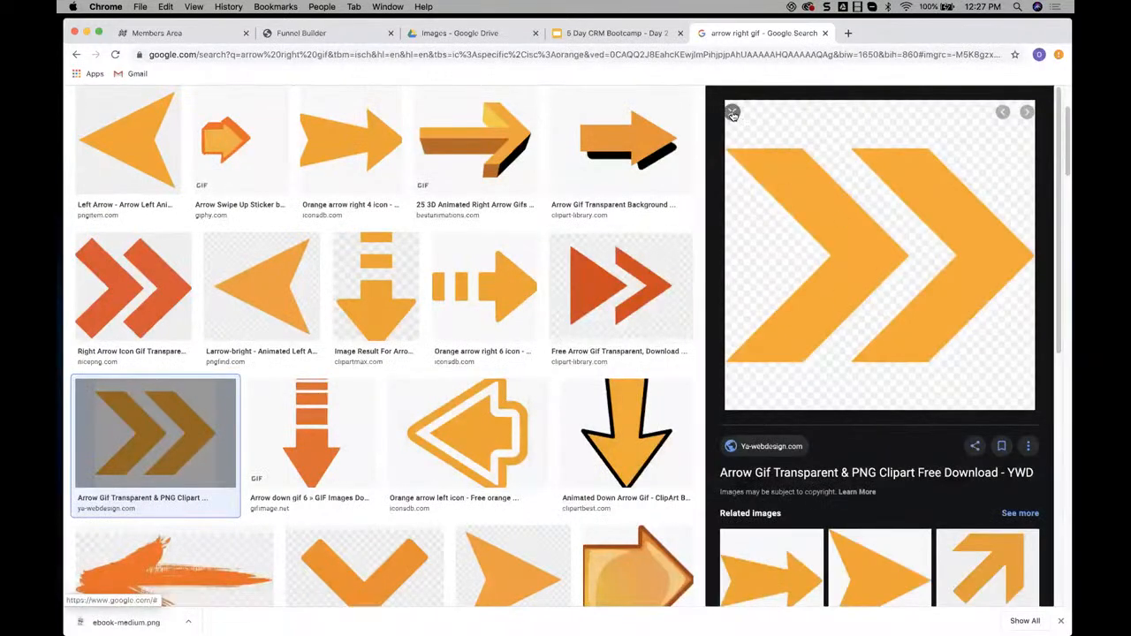
pyautogui.click(733, 113)
pyautogui.click(548, 173)
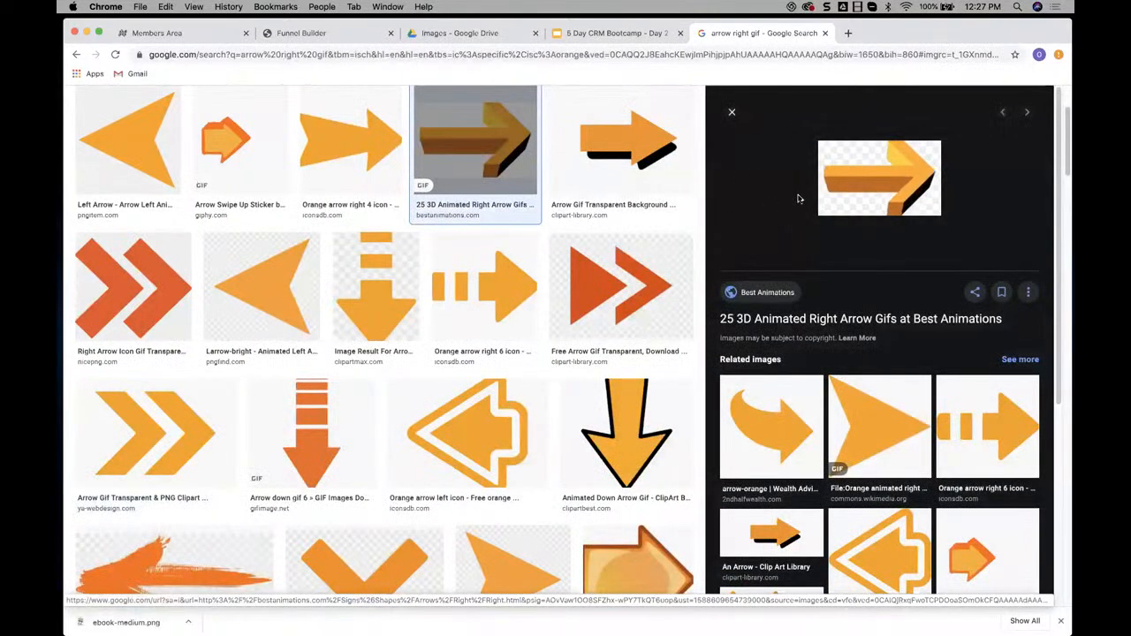
pyautogui.rightClick(870, 178)
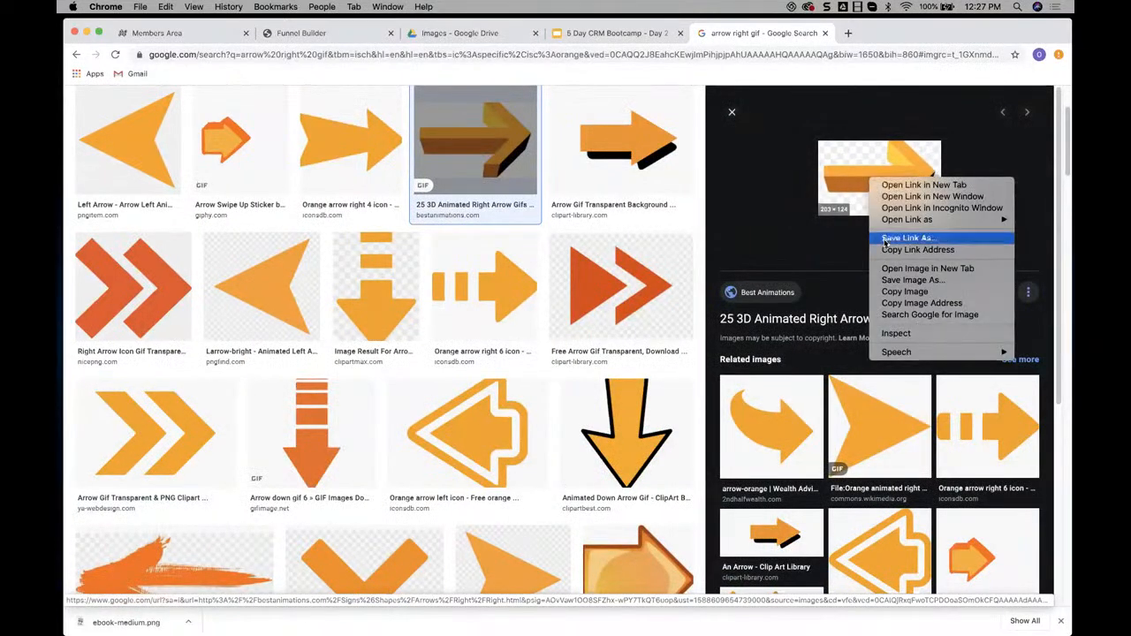
pyautogui.click(910, 280)
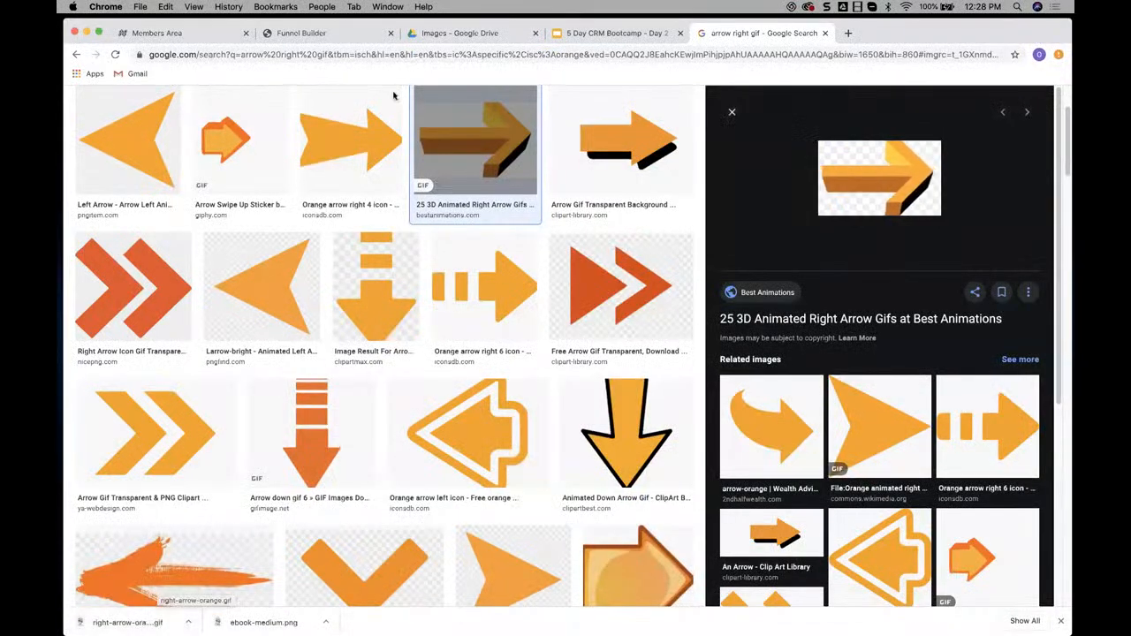
# Return to the Funnel Builder, upload right-arrow-orange.gif to the Media Library and apply it to the second column's image element
pyautogui.click(354, 33)
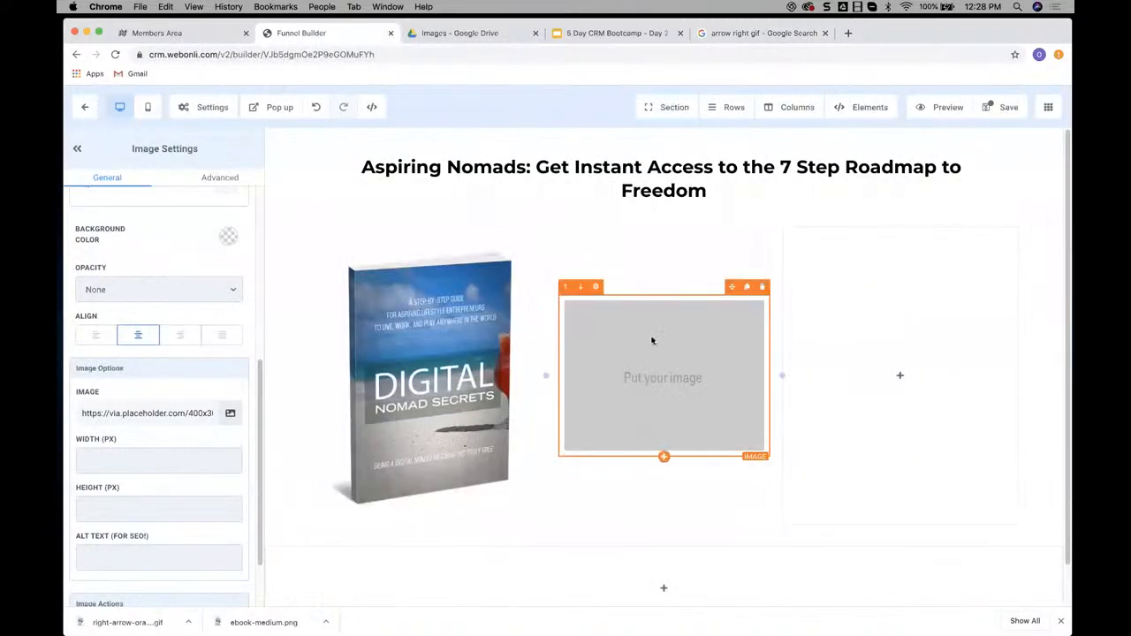
pyautogui.click(230, 413)
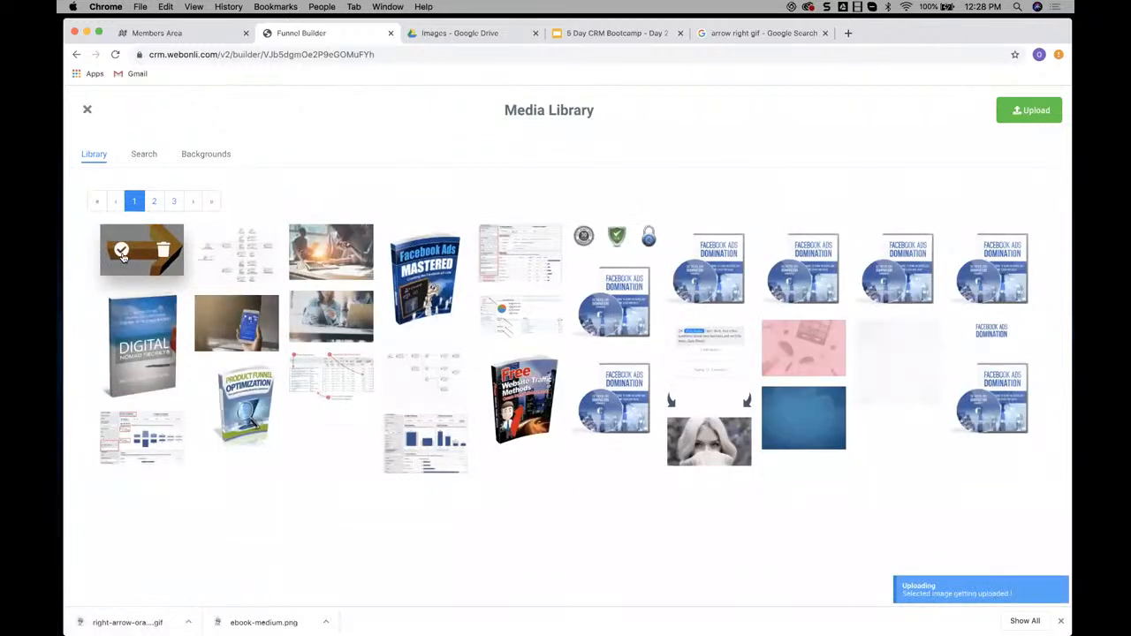
pyautogui.click(121, 251)
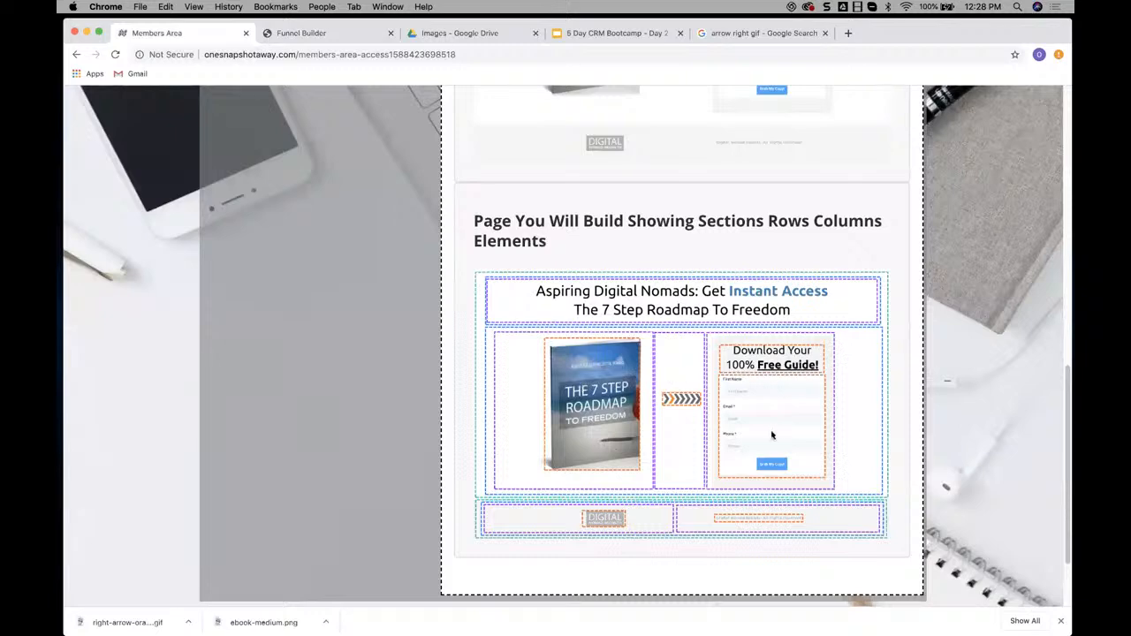
# Switch from the example in the Members Area back to the Funnel Builder and add a headline element to the third column
pyautogui.click(309, 35)
pyautogui.click(864, 108)
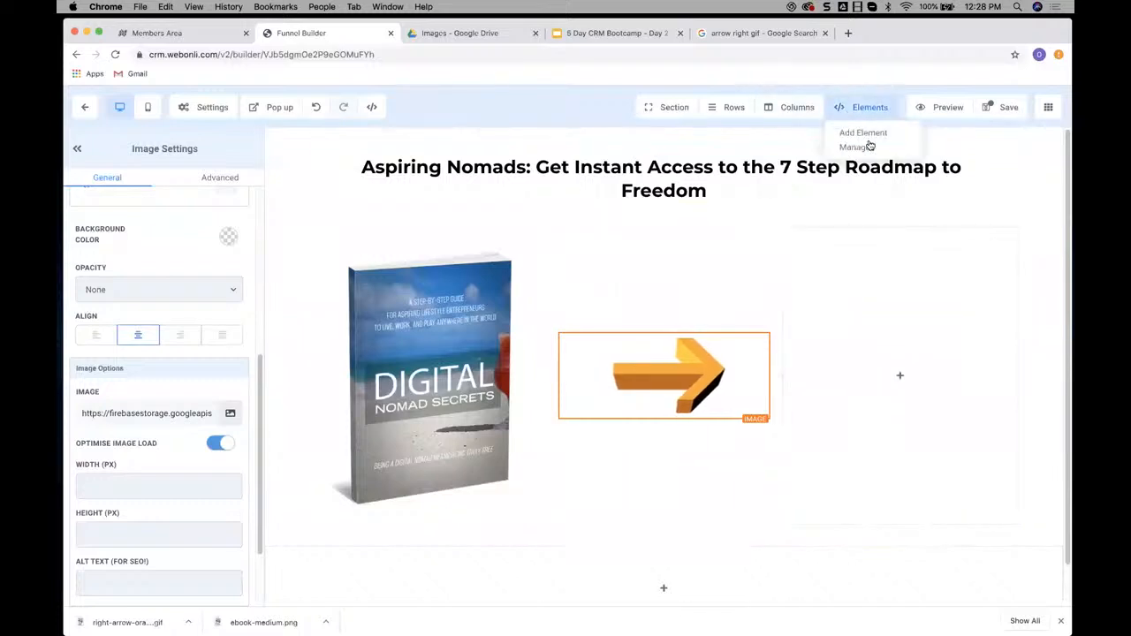
pyautogui.click(863, 132)
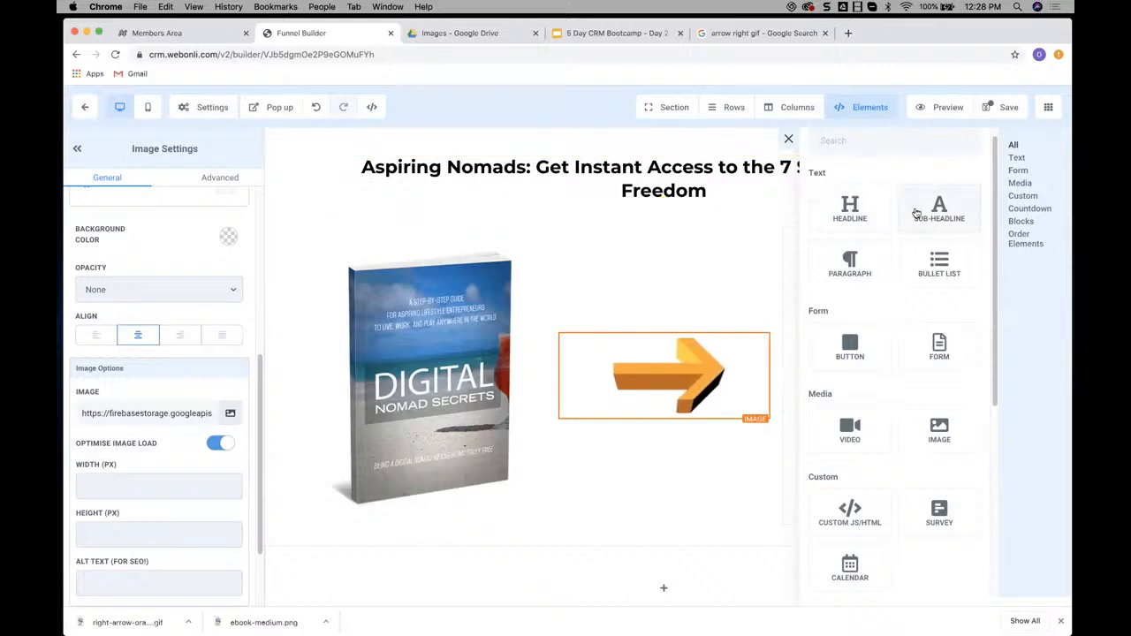
pyautogui.moveTo(850, 212); pyautogui.dragTo(868, 313)
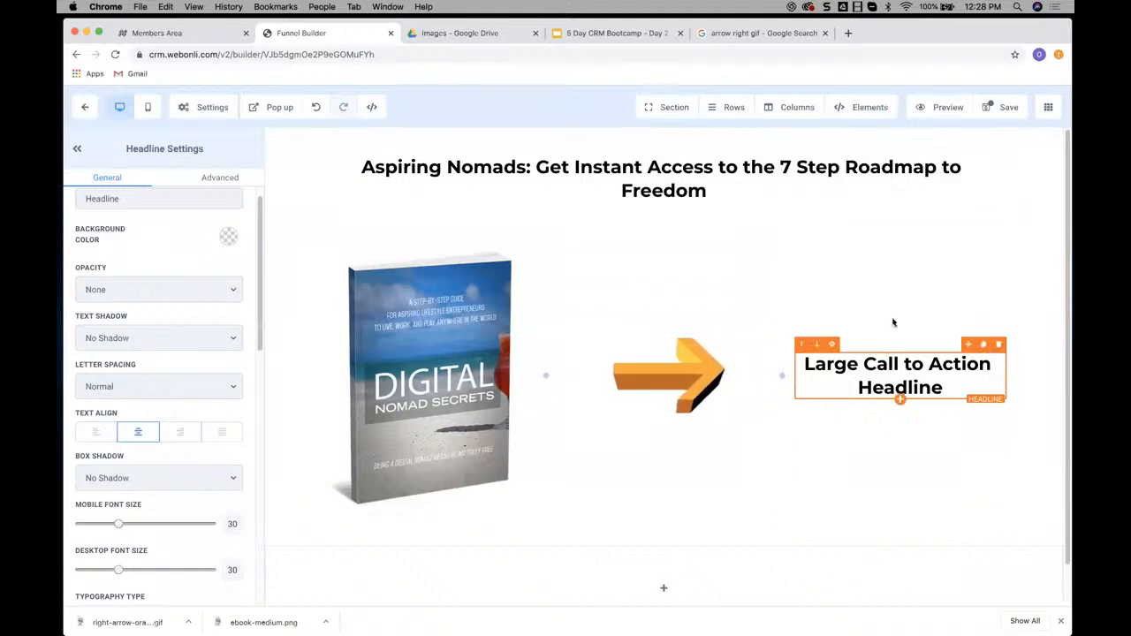
# Add a form element below the third column's headline and assign the Digital Nomad Optin Form to it
pyautogui.click(867, 107)
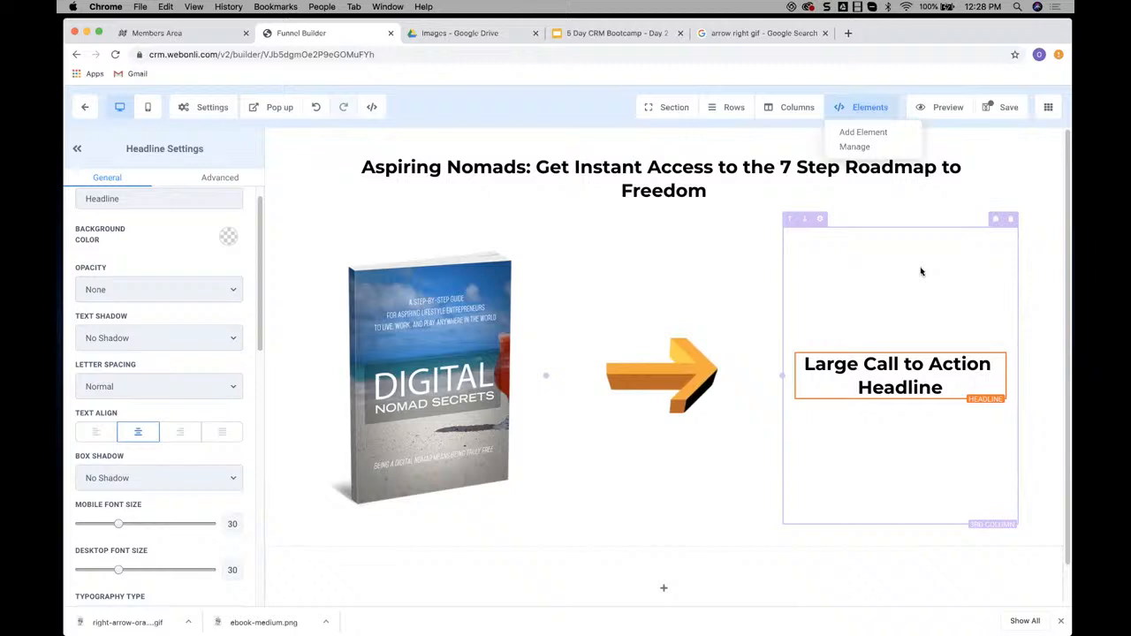
pyautogui.click(862, 132)
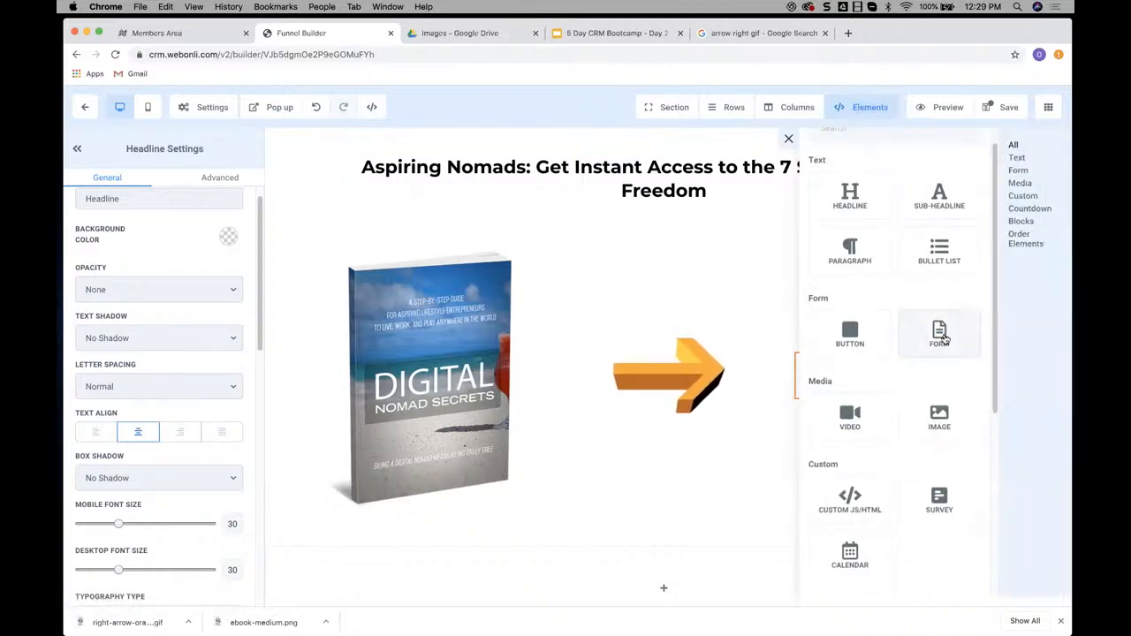
pyautogui.moveTo(944, 339); pyautogui.dragTo(881, 400)
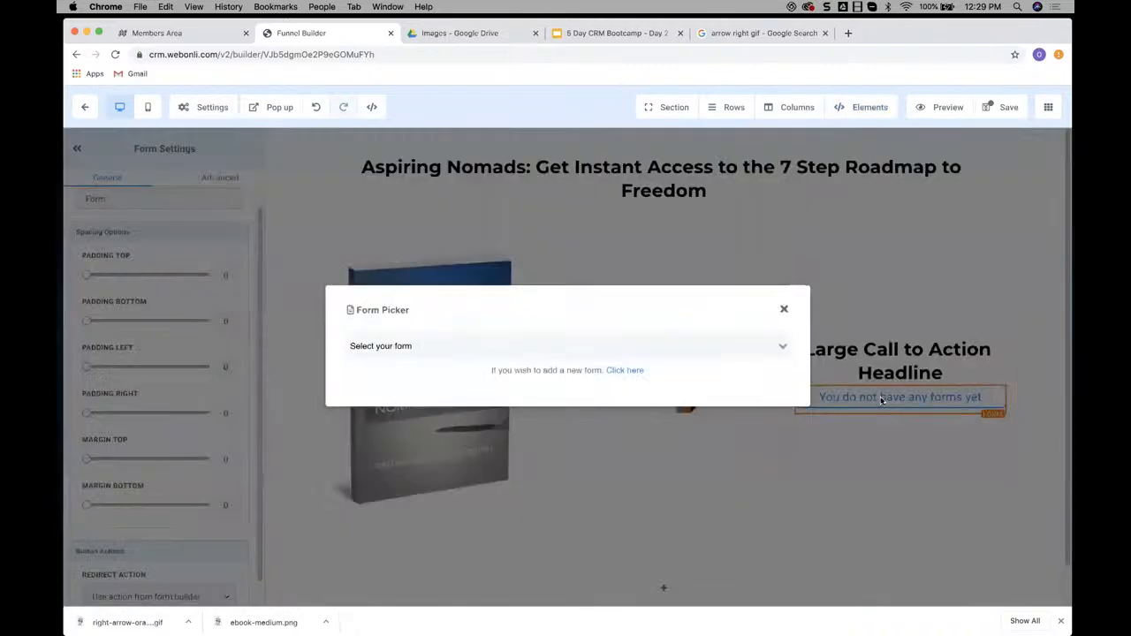
pyautogui.click(762, 348)
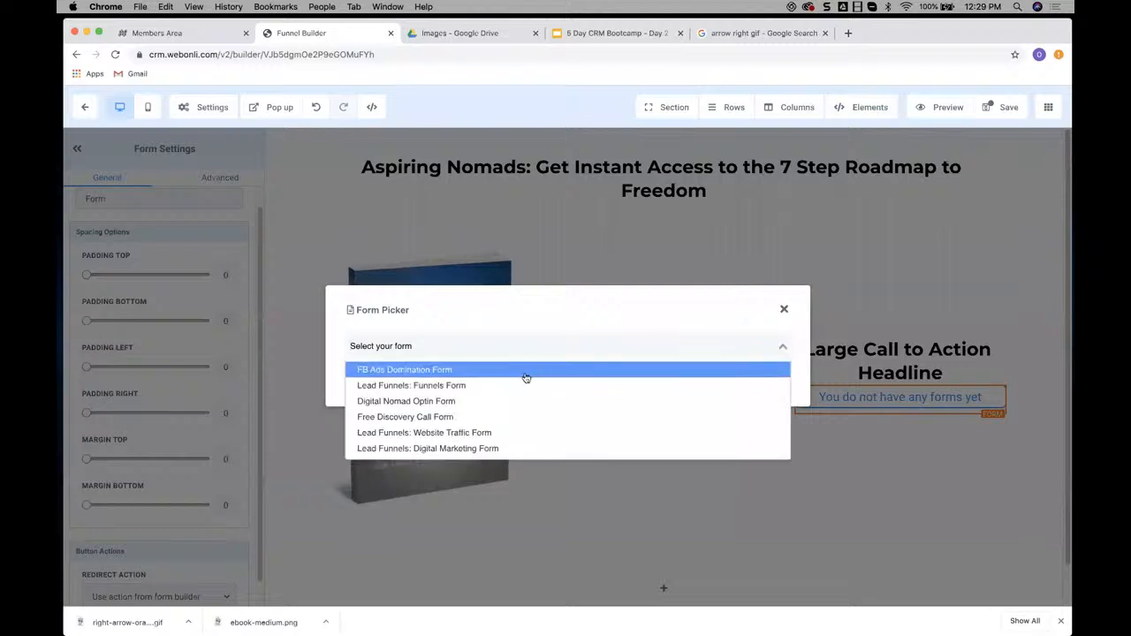
pyautogui.click(424, 406)
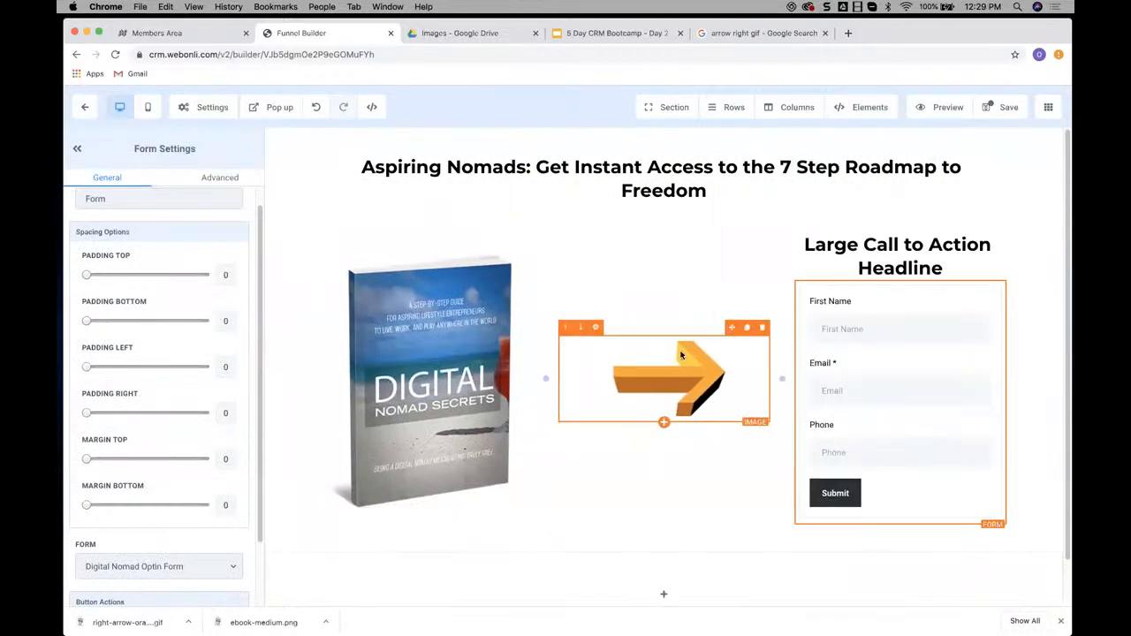
pyautogui.scroll(-1, 657, 298)
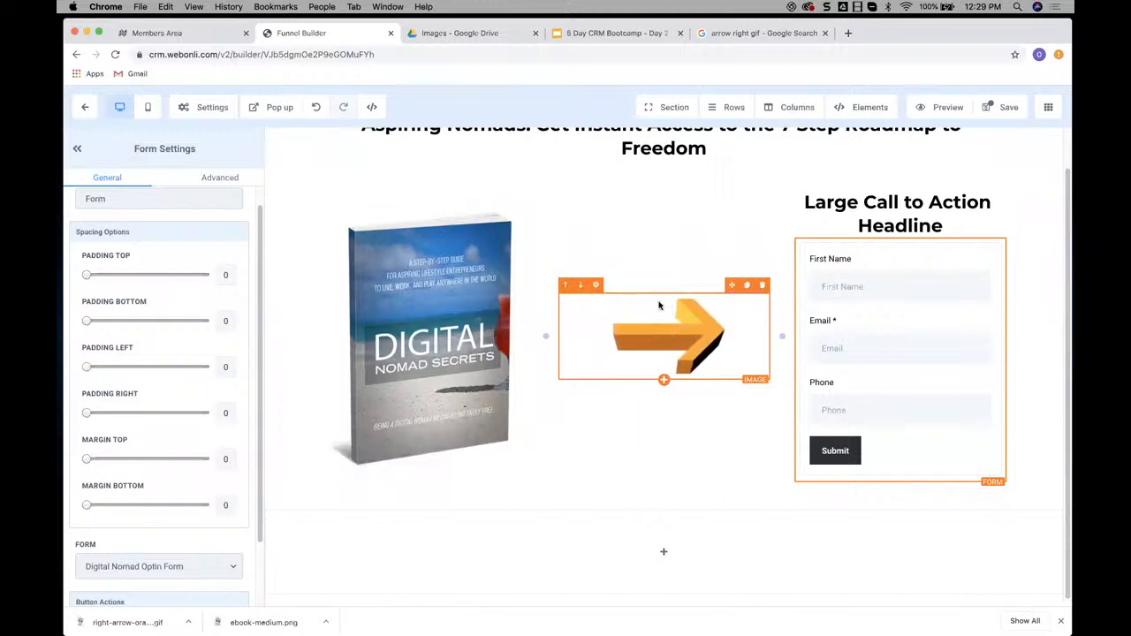
# Compare the page so far with the example's optin box in the Members Area, and return to the Funnel Builder
pyautogui.scroll(1, 666, 319)
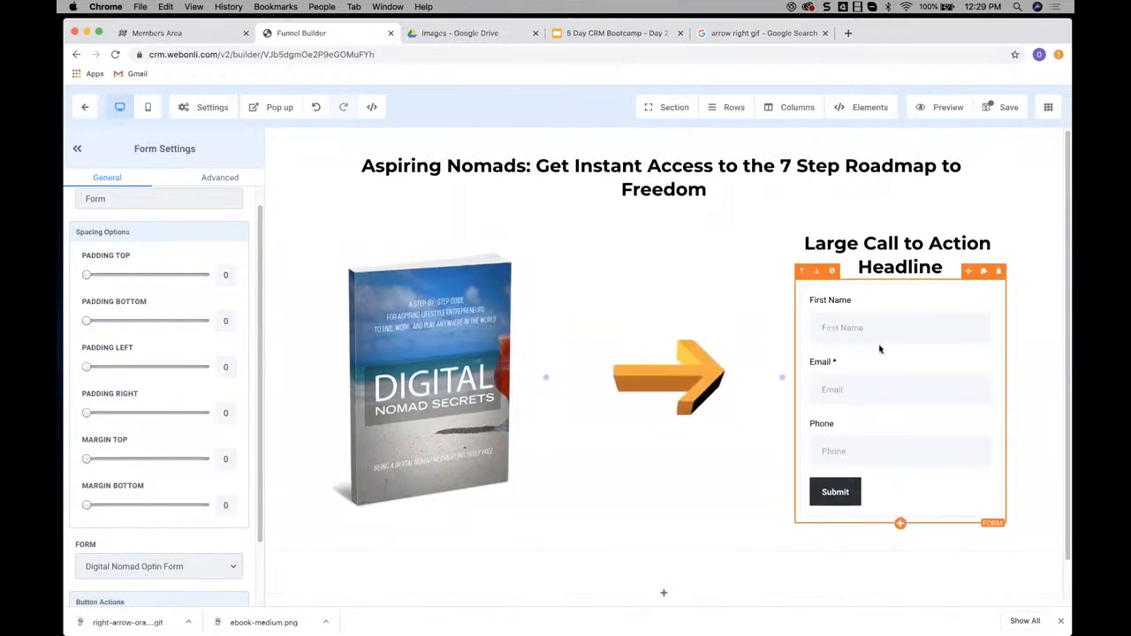
pyautogui.scroll(-1, 875, 354)
pyautogui.scroll(1, 880, 349)
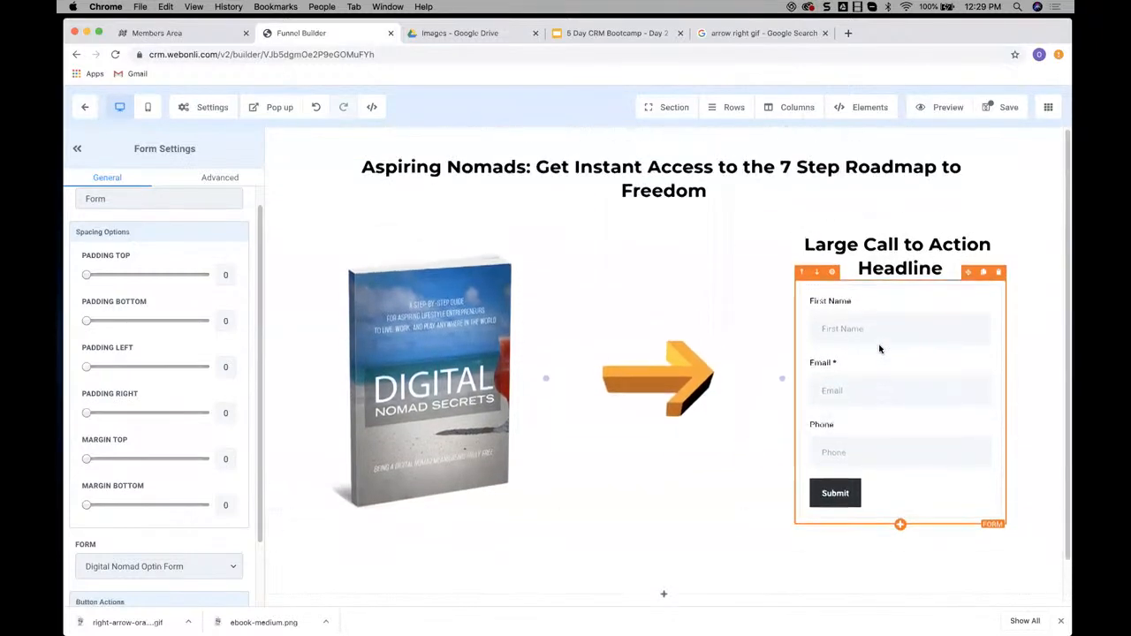
pyautogui.click(181, 35)
pyautogui.scroll(-2, 685, 247)
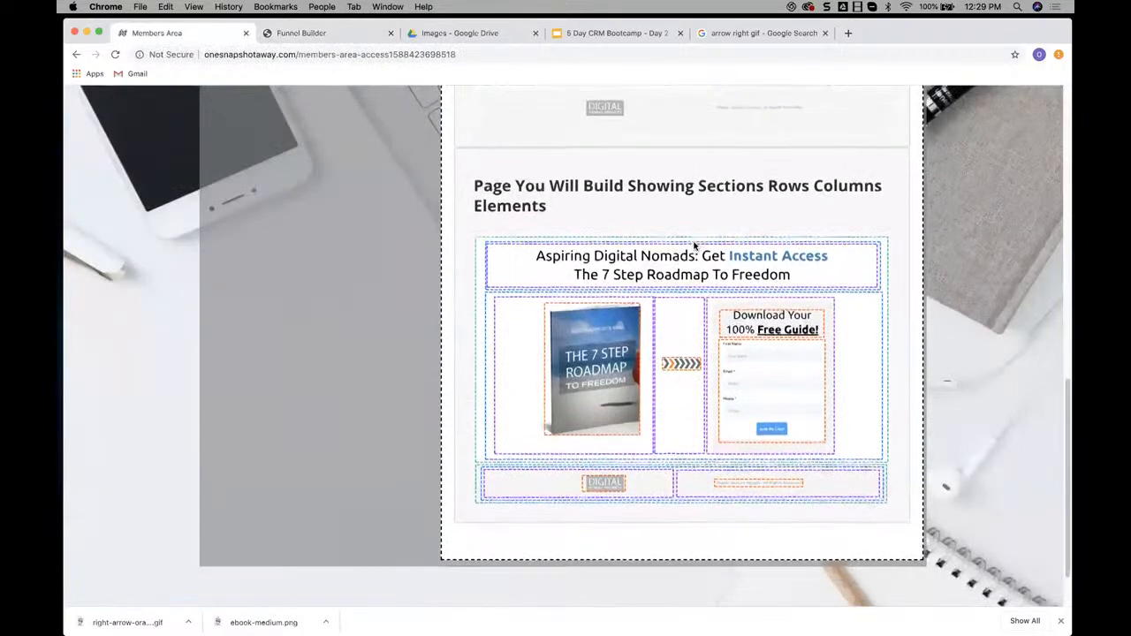
pyautogui.scroll(5, 794, 322)
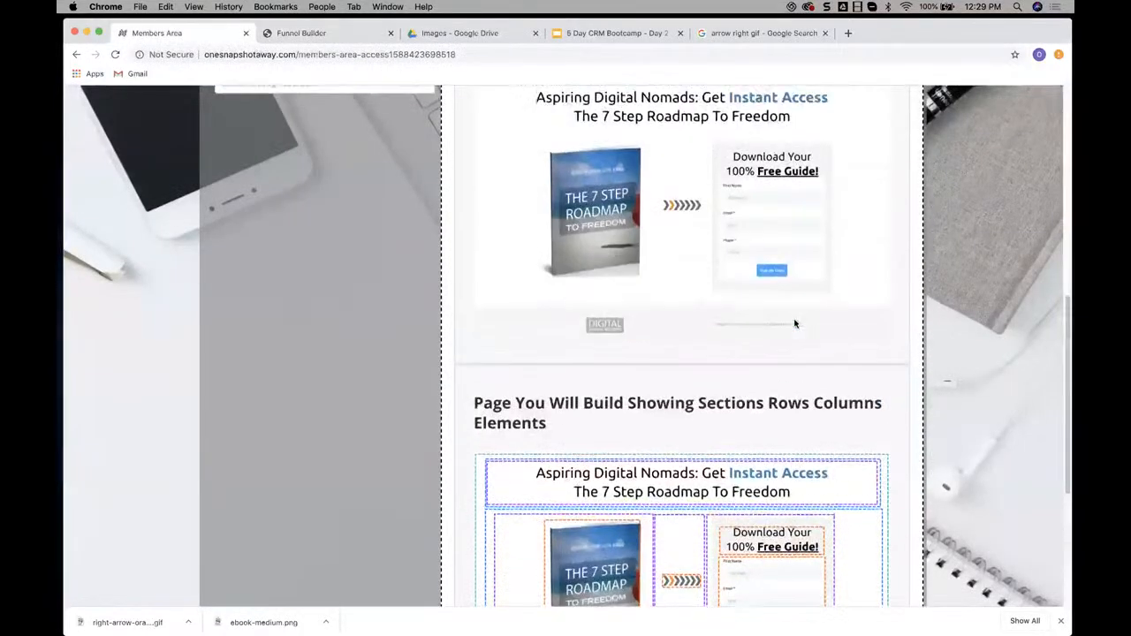
pyautogui.scroll(-1, 821, 300)
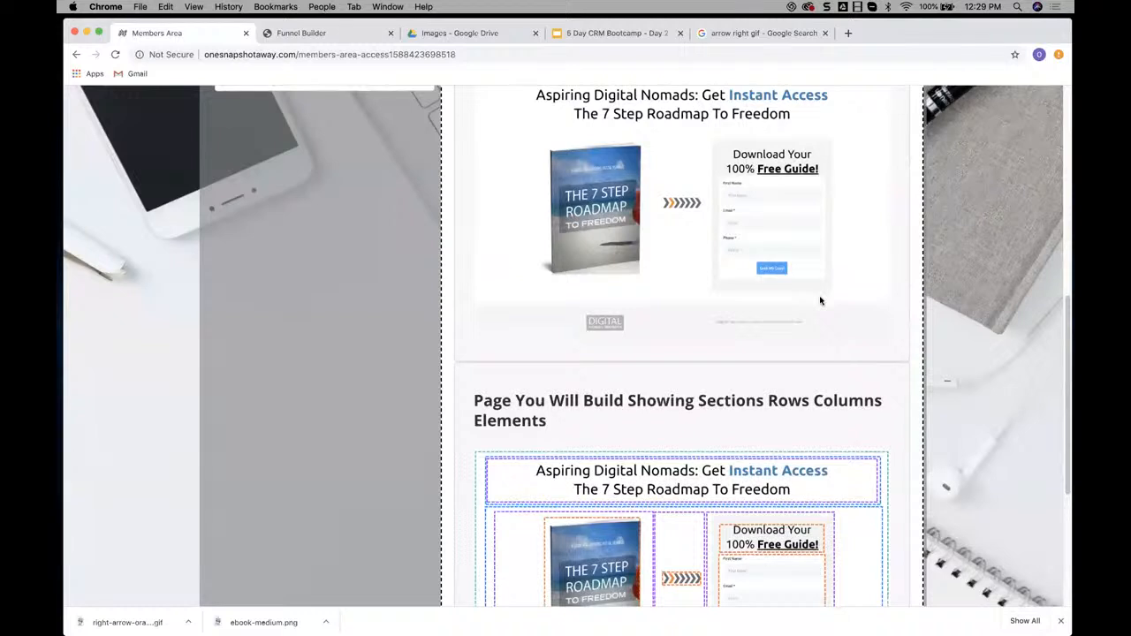
pyautogui.scroll(-1, 820, 300)
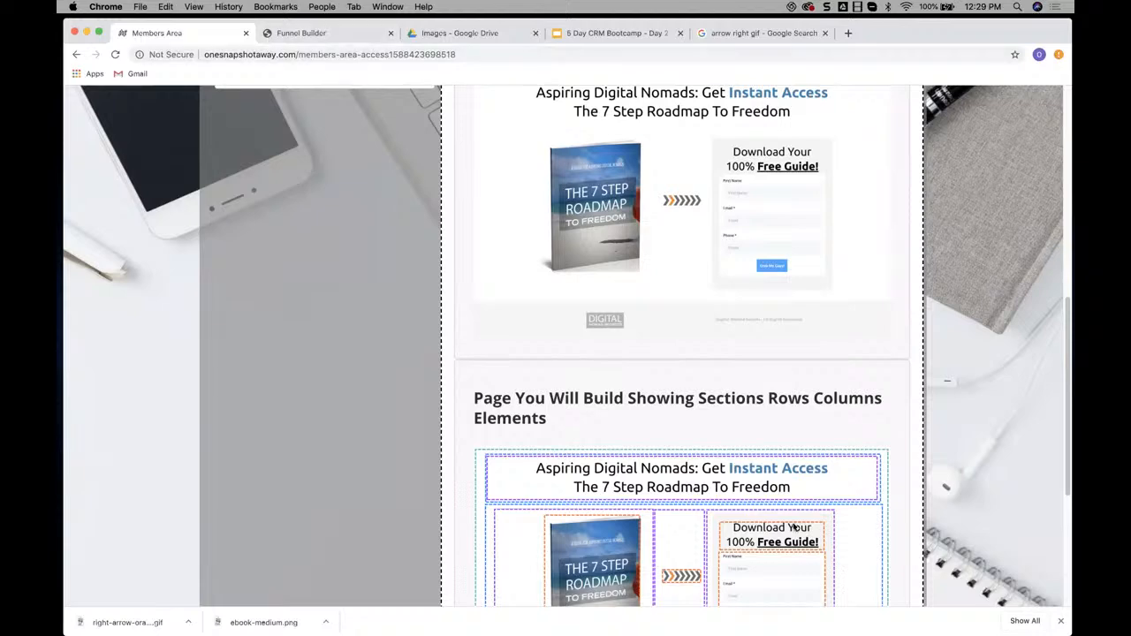
pyautogui.click(327, 36)
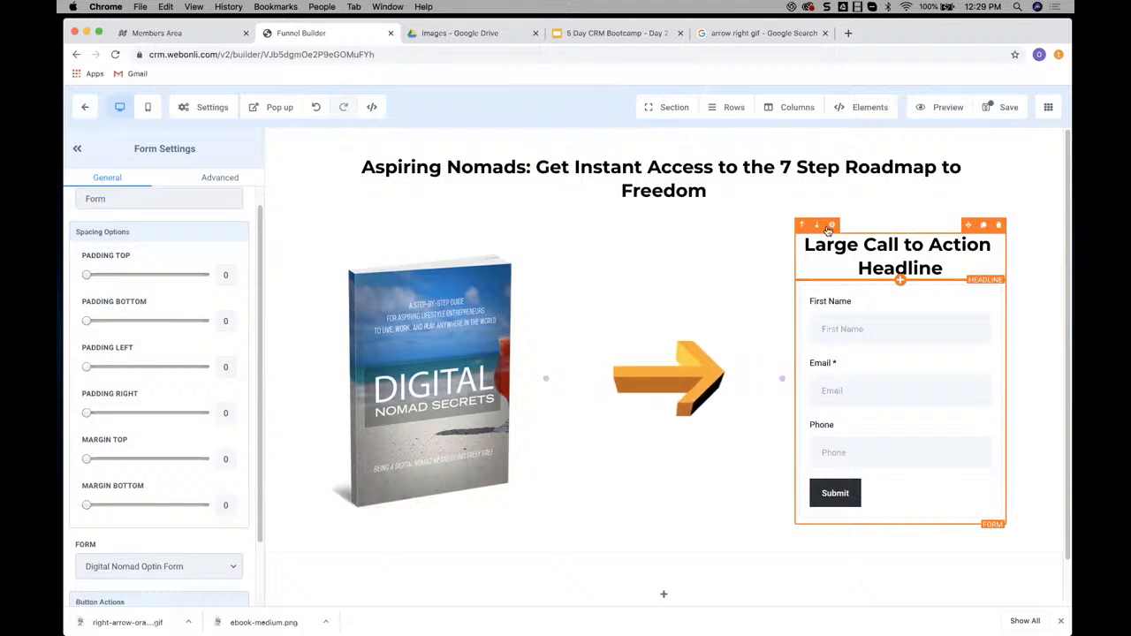
# Set the background colour of the third column to the light grey swatch
pyautogui.click(783, 286)
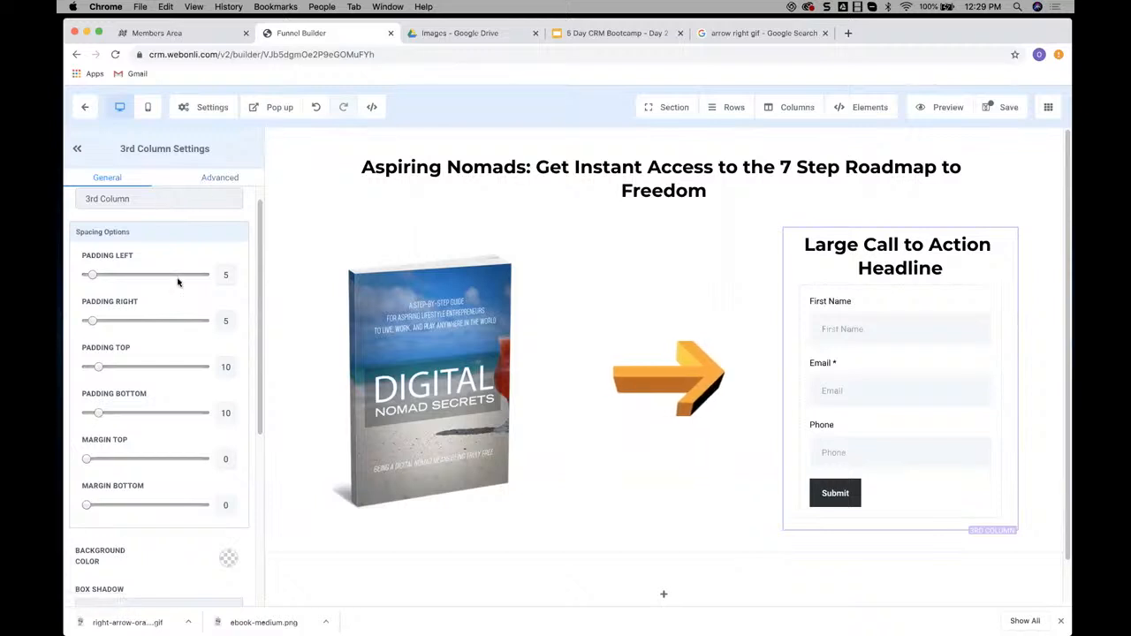
pyautogui.click(228, 561)
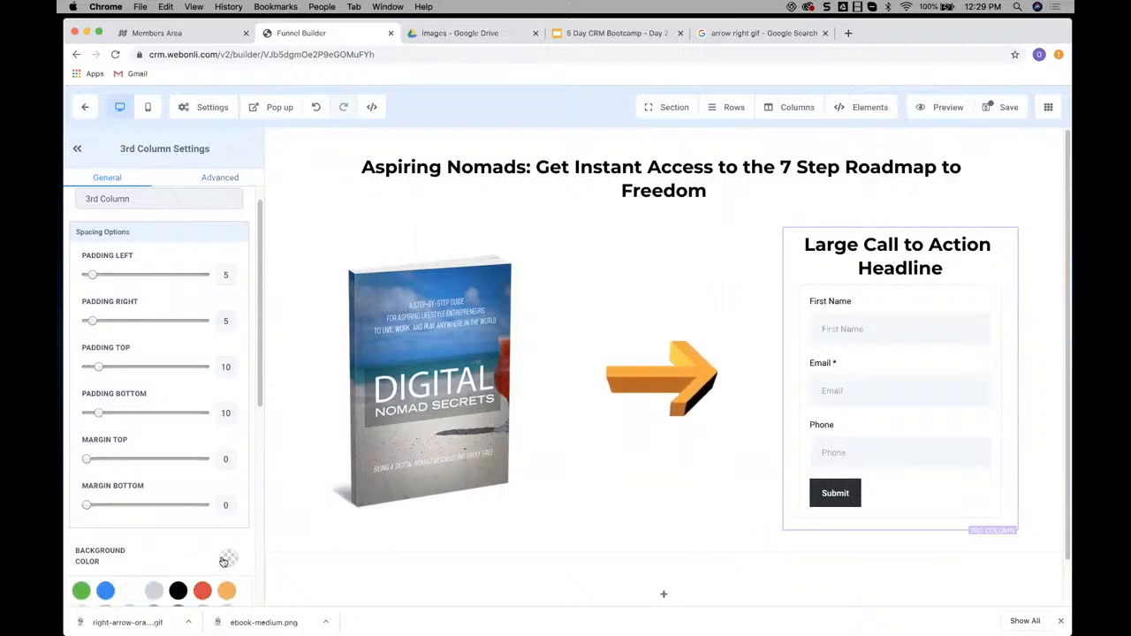
pyautogui.scroll(-5, 160, 364)
pyautogui.click(155, 379)
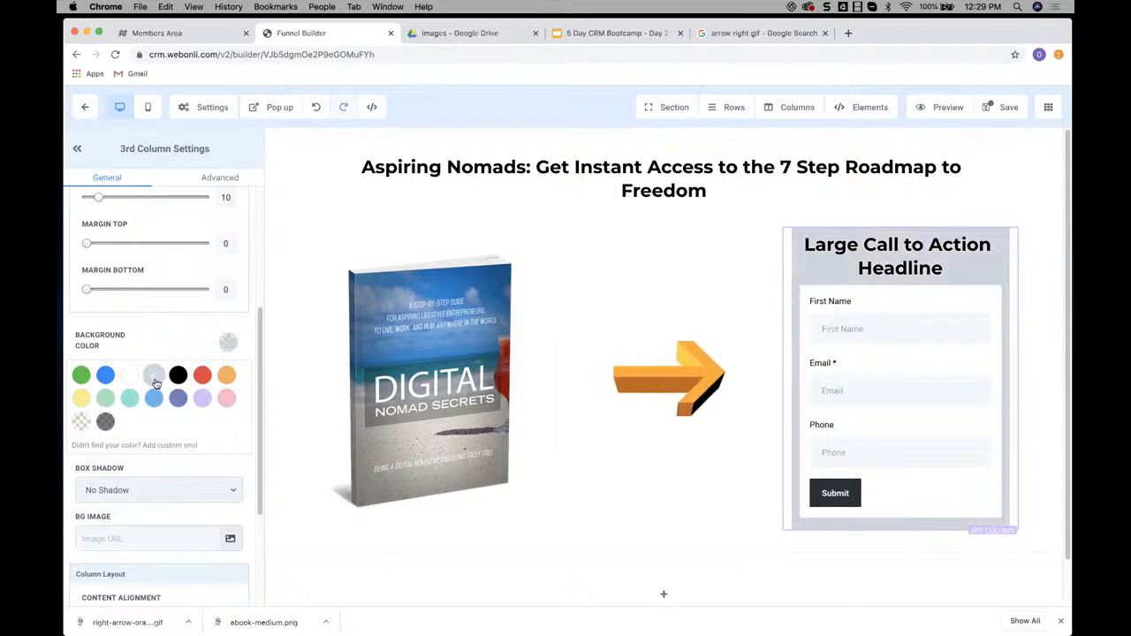
# Try to define a custom translucent grey, rgba(209,209,209,0.42), for the third column's background
pyautogui.click(169, 446)
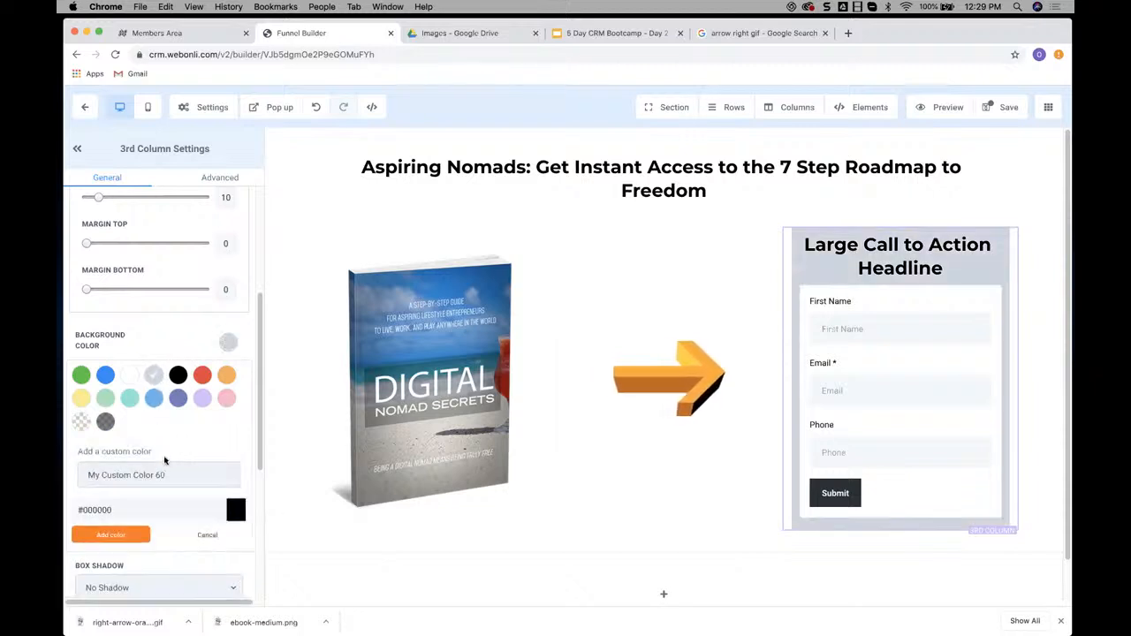
pyautogui.click(236, 512)
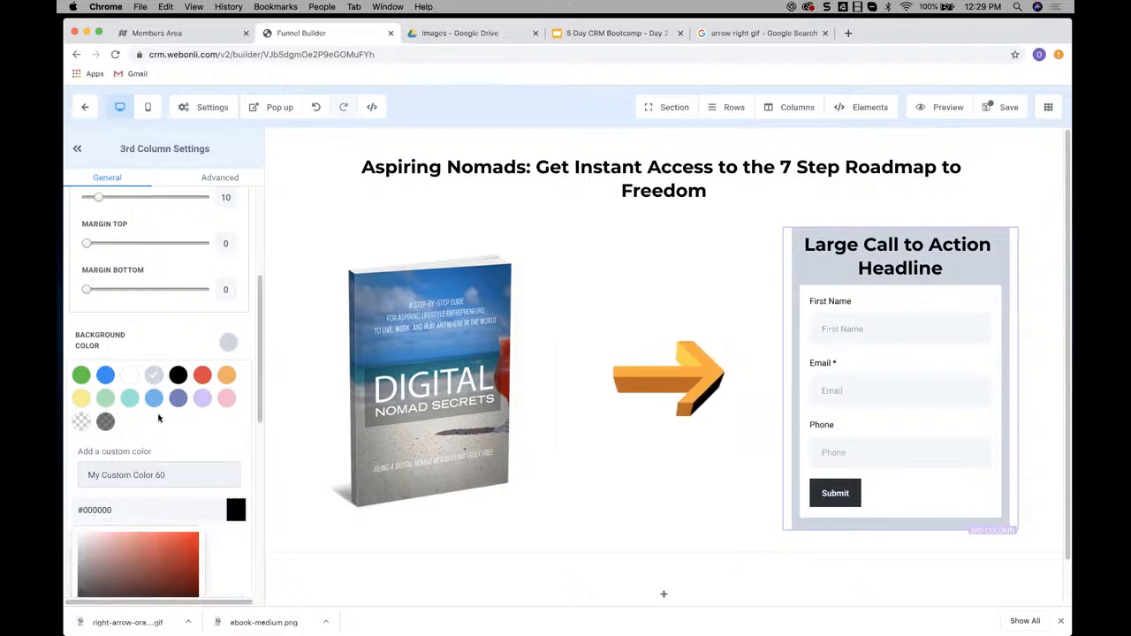
pyautogui.scroll(-3, 159, 418)
pyautogui.click(122, 526)
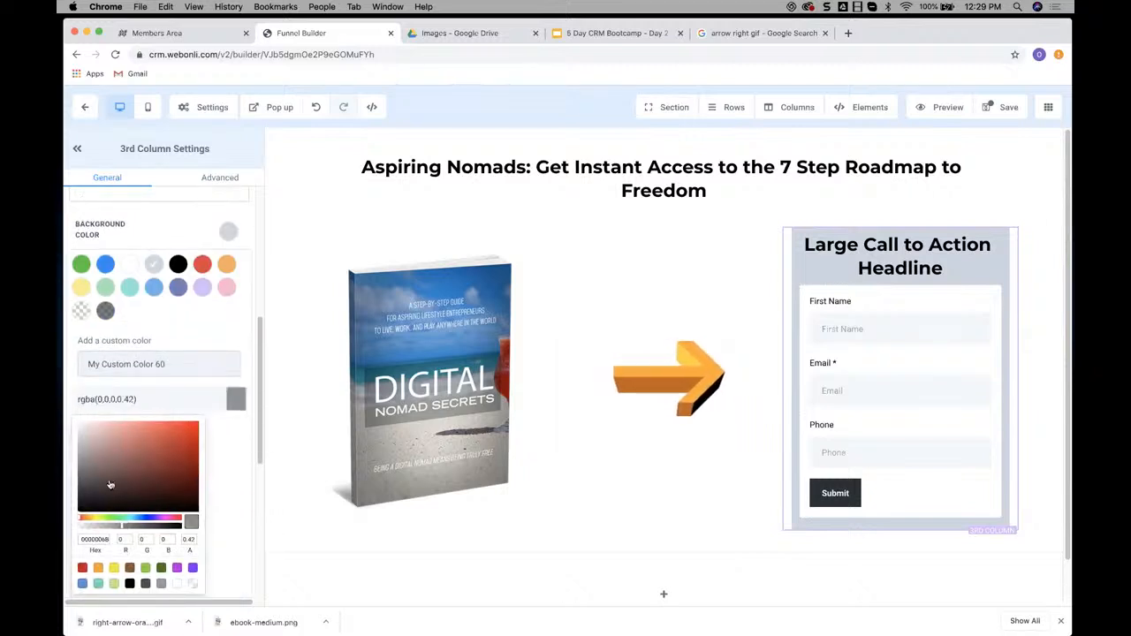
pyautogui.moveTo(72, 452)
pyautogui.mouseDown()
pyautogui.moveTo(68, 434)
pyautogui.moveTo(82, 437)
pyautogui.mouseUp()
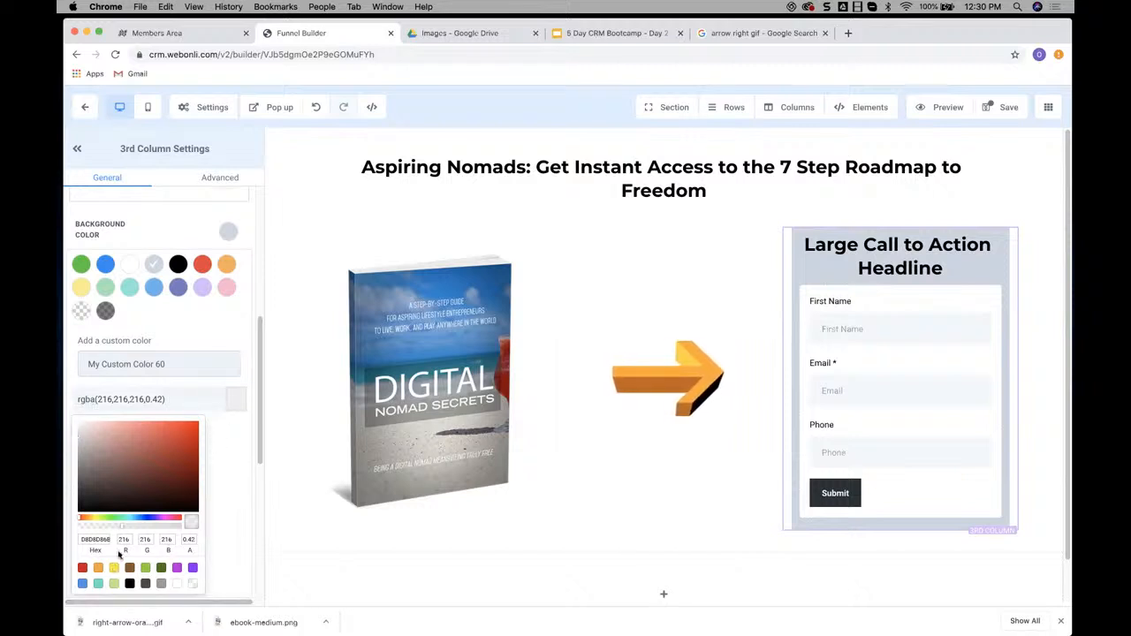
pyautogui.moveTo(78, 443); pyautogui.dragTo(81, 442)
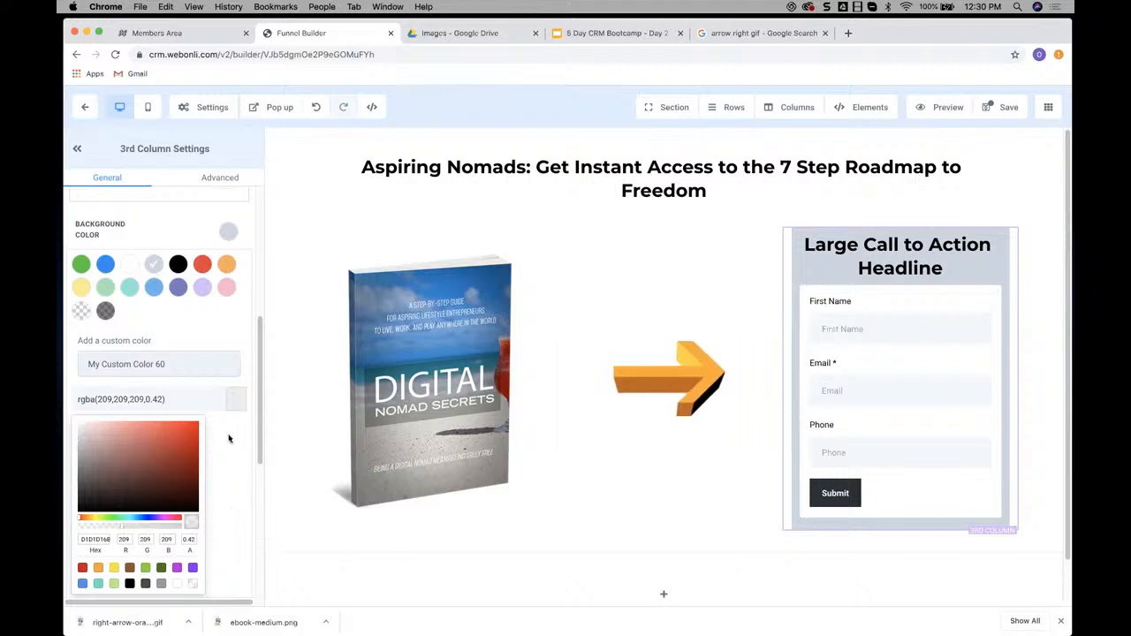
pyautogui.click(214, 399)
pyautogui.click(227, 400)
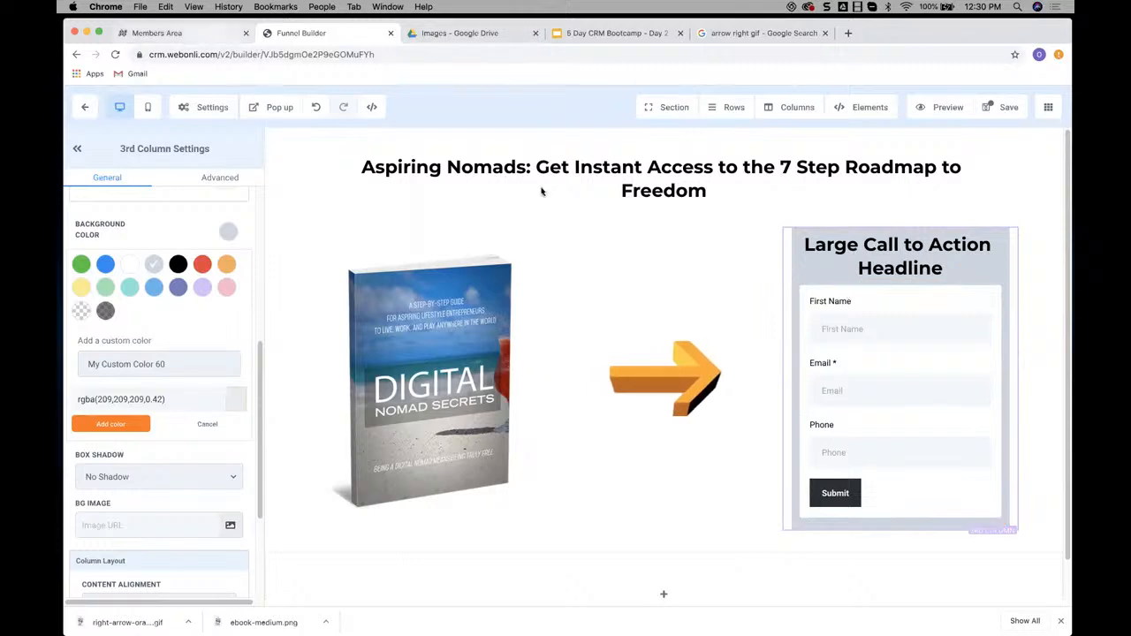
# Check the example in the Members Area, return to the Funnel Builder and set the form's left and right padding to 10
pyautogui.scroll(1, 671, 200)
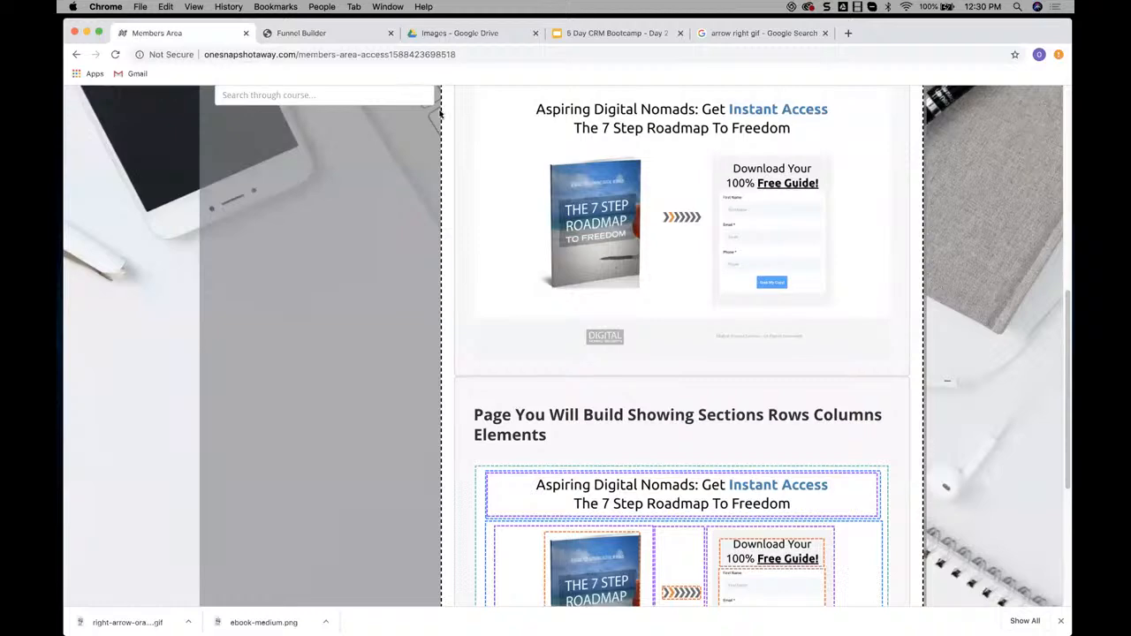
pyautogui.click(314, 34)
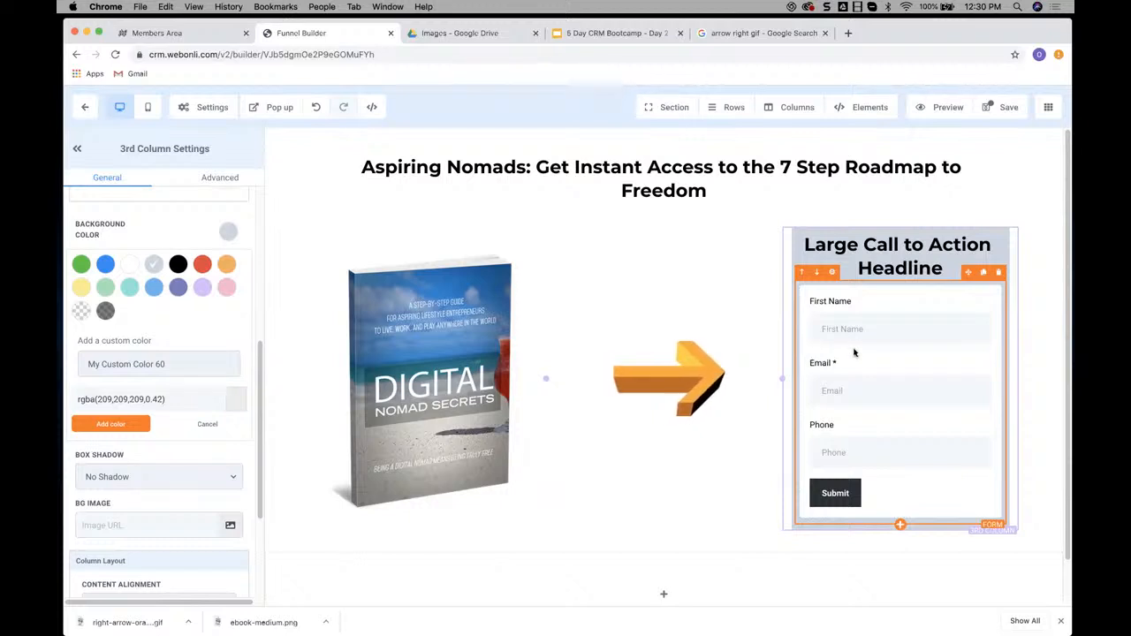
pyautogui.click(831, 277)
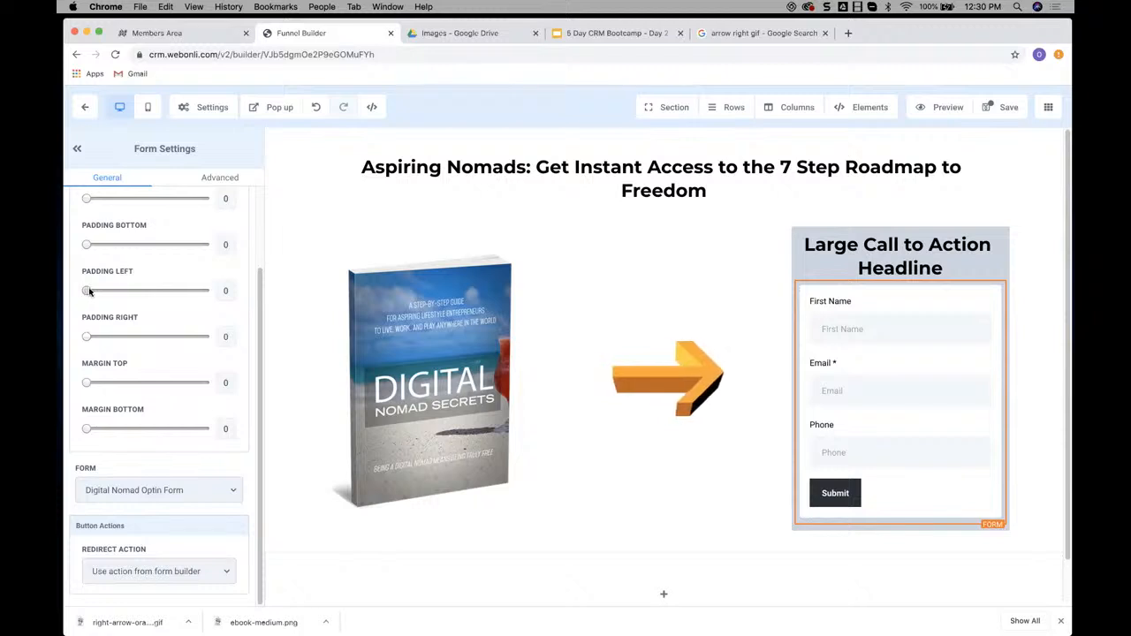
pyautogui.moveTo(89, 292)
pyautogui.mouseDown()
pyautogui.moveTo(140, 290)
pyautogui.moveTo(97, 290)
pyautogui.mouseUp()
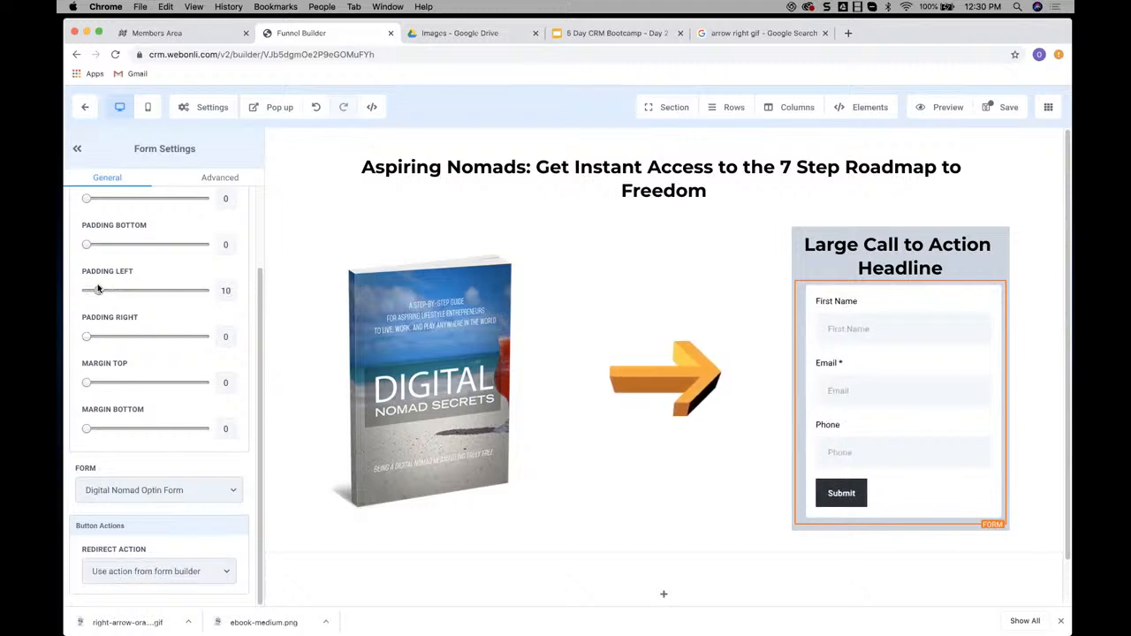
pyautogui.click(224, 336)
pyautogui.write('10')
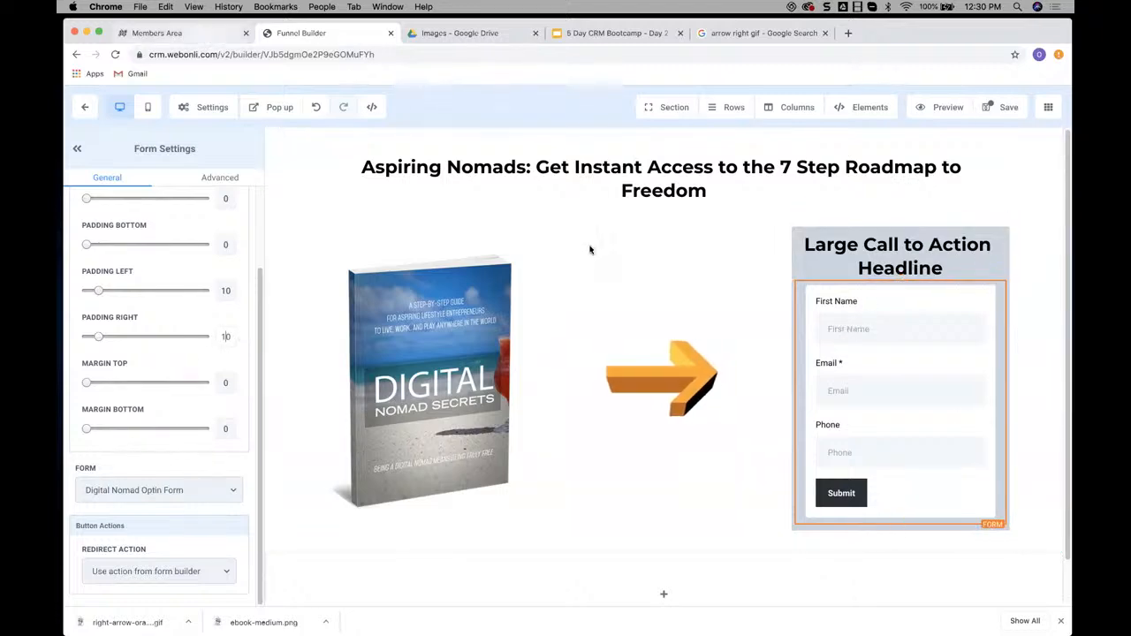
# Recheck the example's optin box in the Members Area, and in the Funnel Builder give the third column a full border in light grey
pyautogui.click(158, 33)
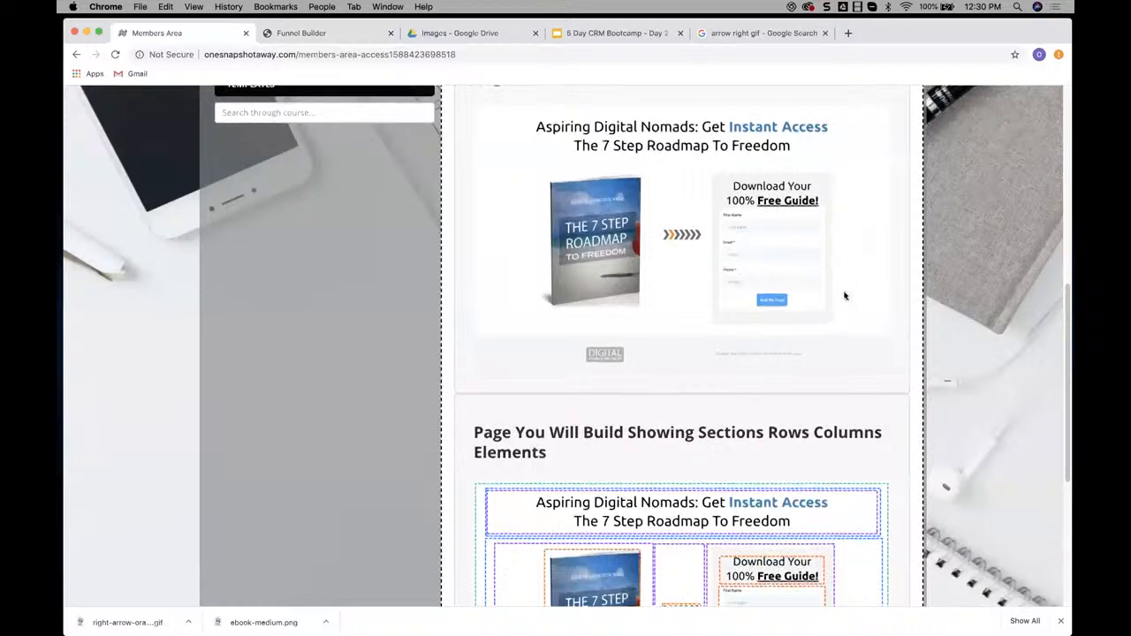
pyautogui.click(320, 33)
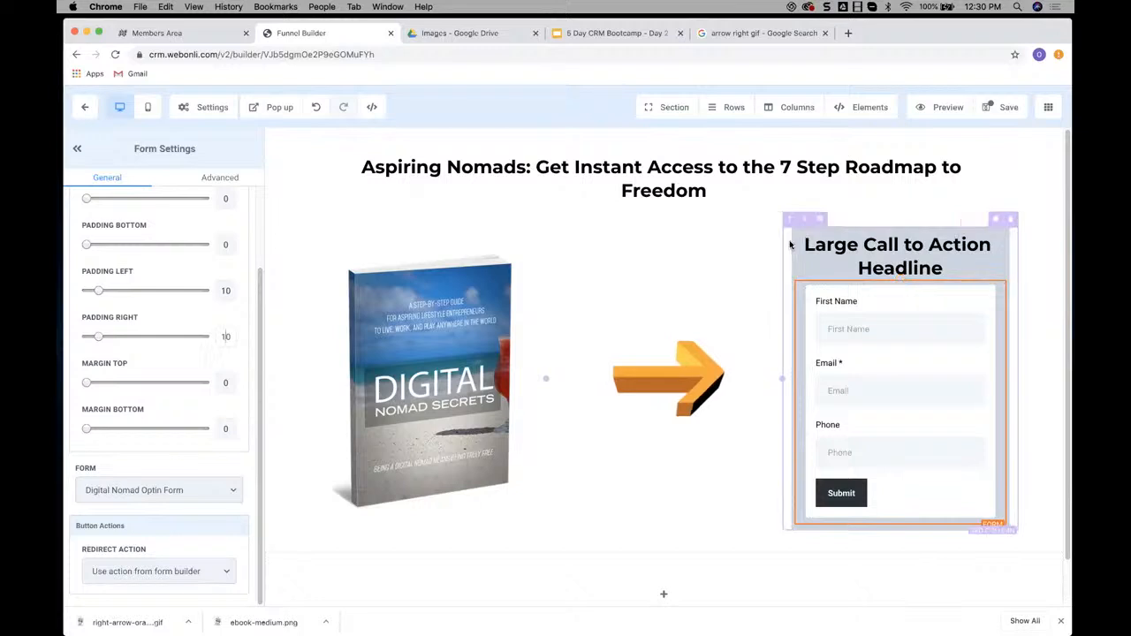
pyautogui.click(819, 222)
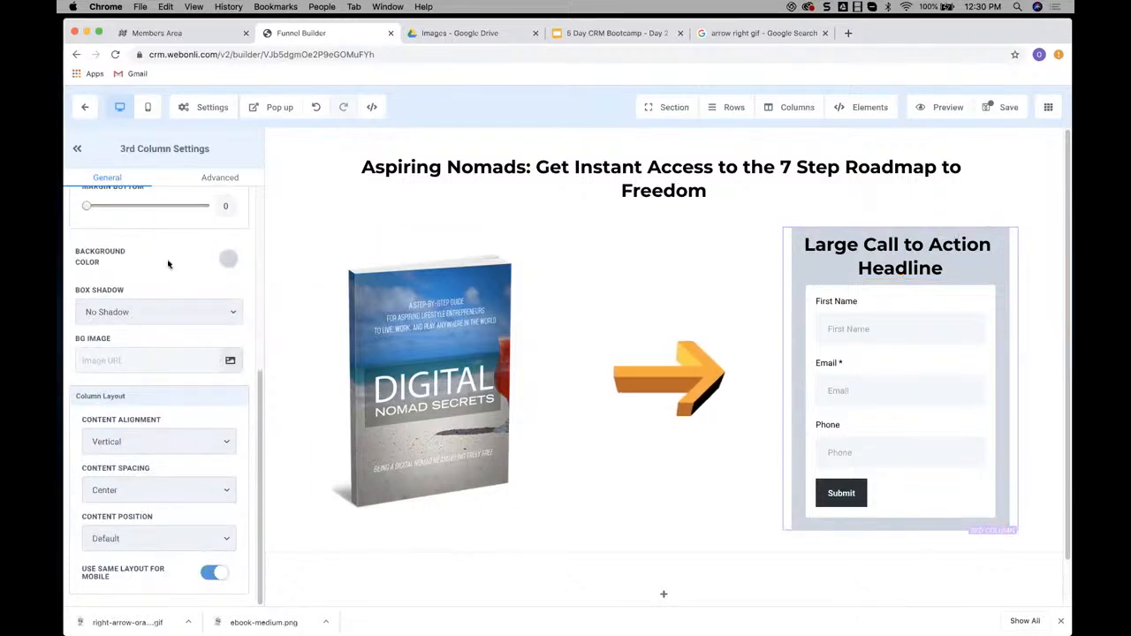
pyautogui.scroll(5, 167, 263)
pyautogui.scroll(3, 160, 279)
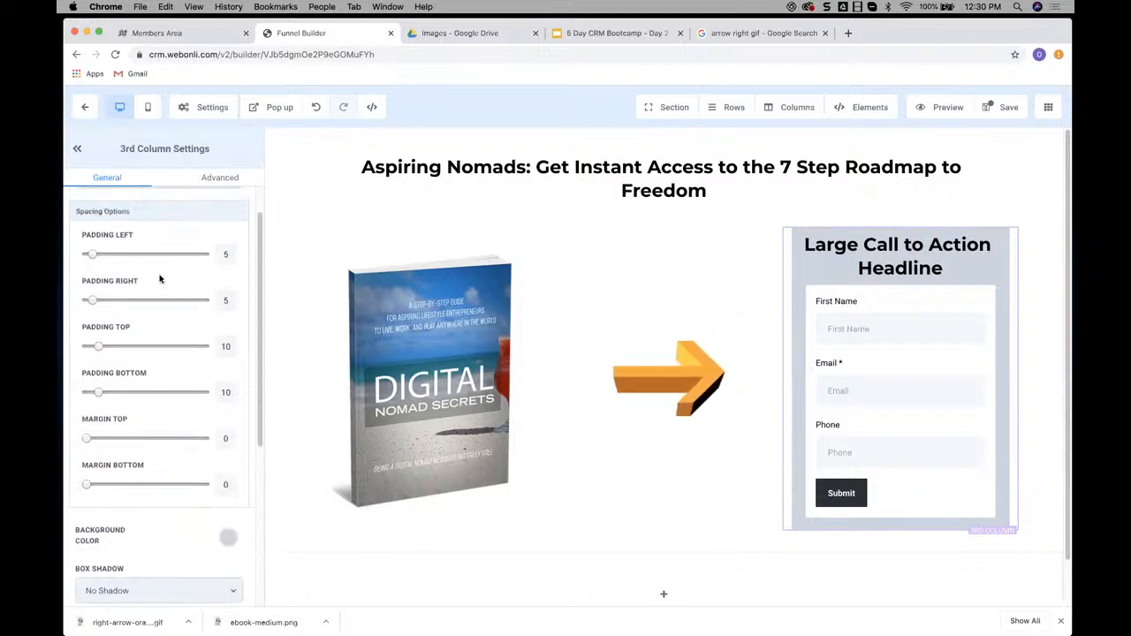
pyautogui.scroll(-5, 160, 279)
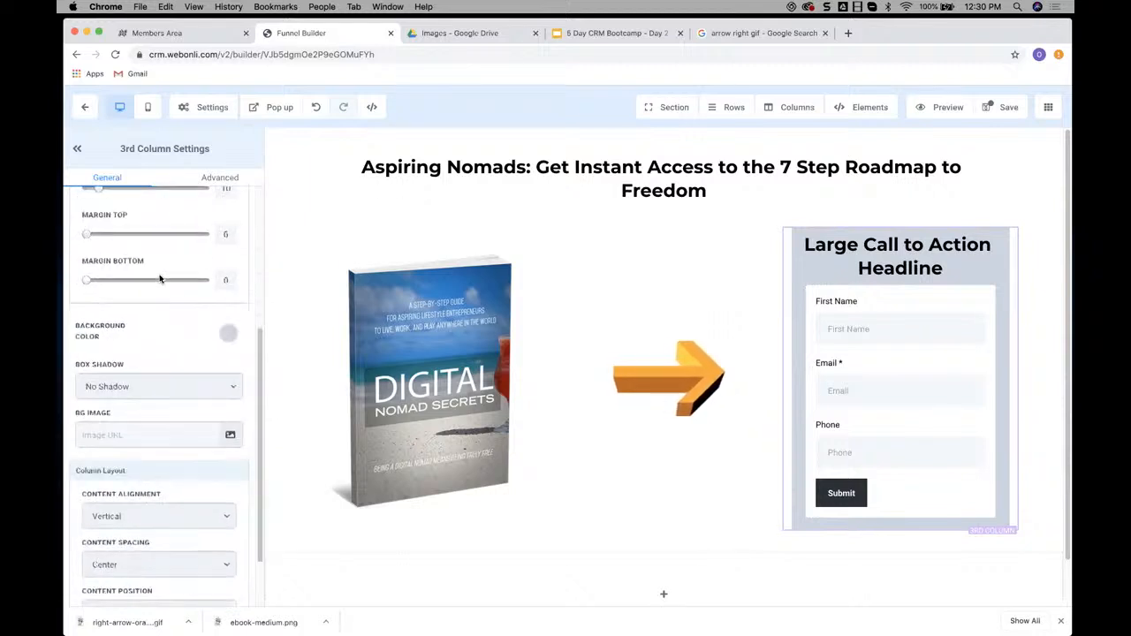
pyautogui.scroll(5, 164, 272)
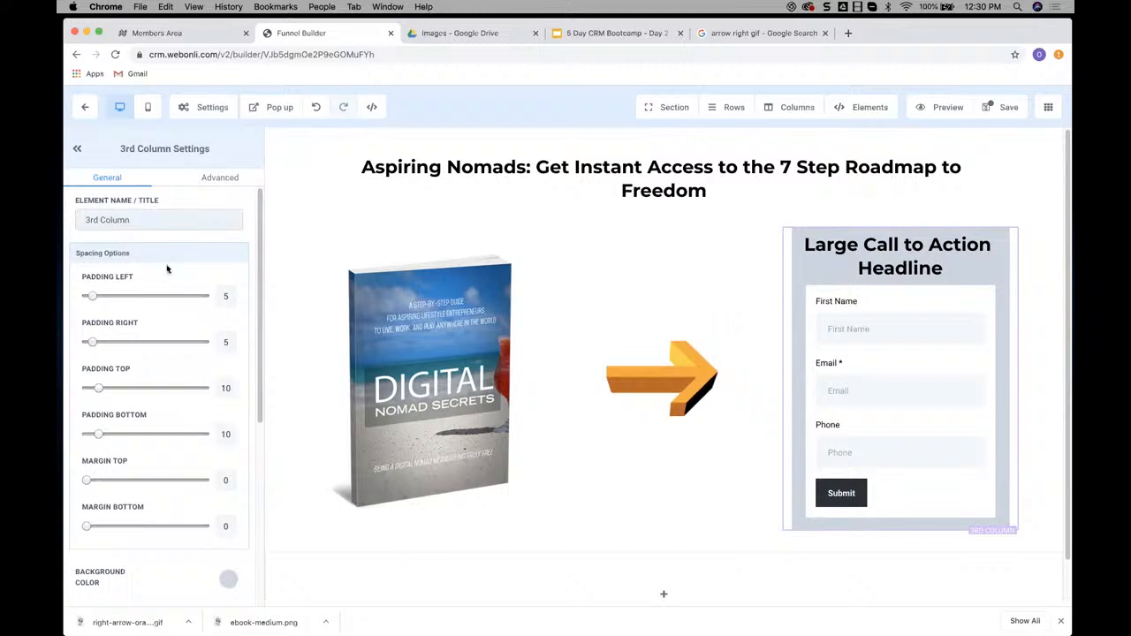
pyautogui.click(213, 178)
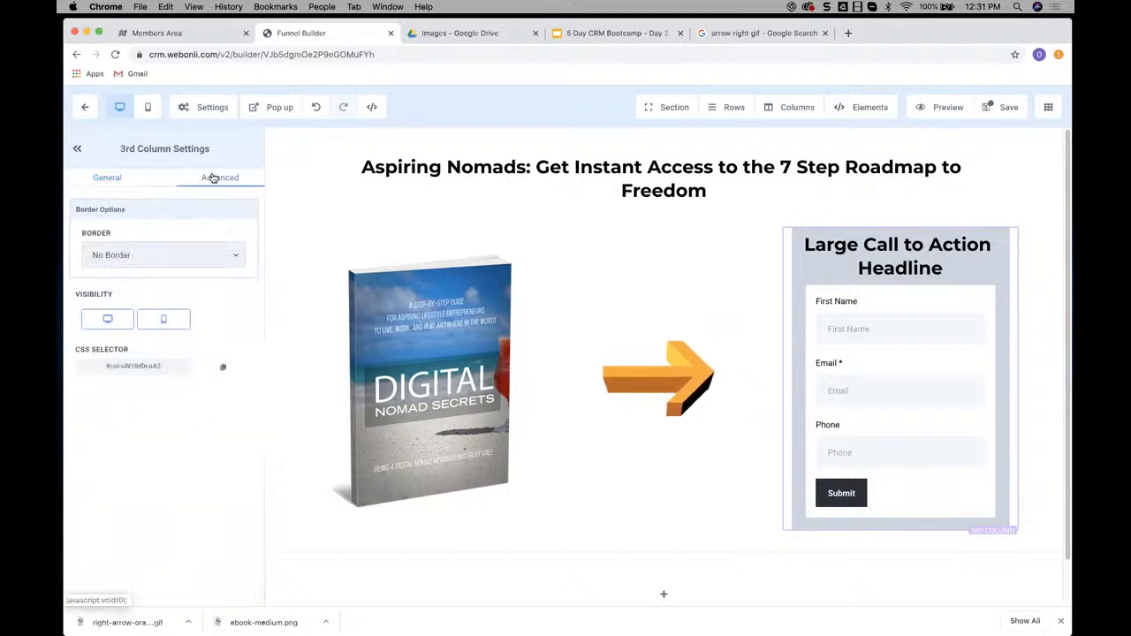
pyautogui.click(168, 255)
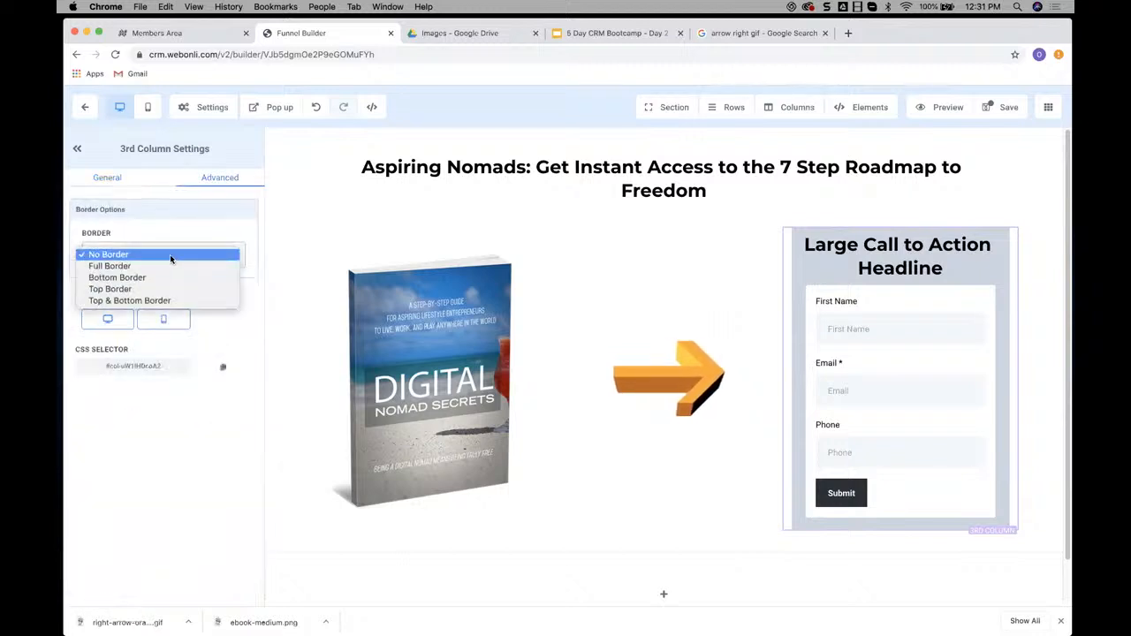
pyautogui.click(123, 269)
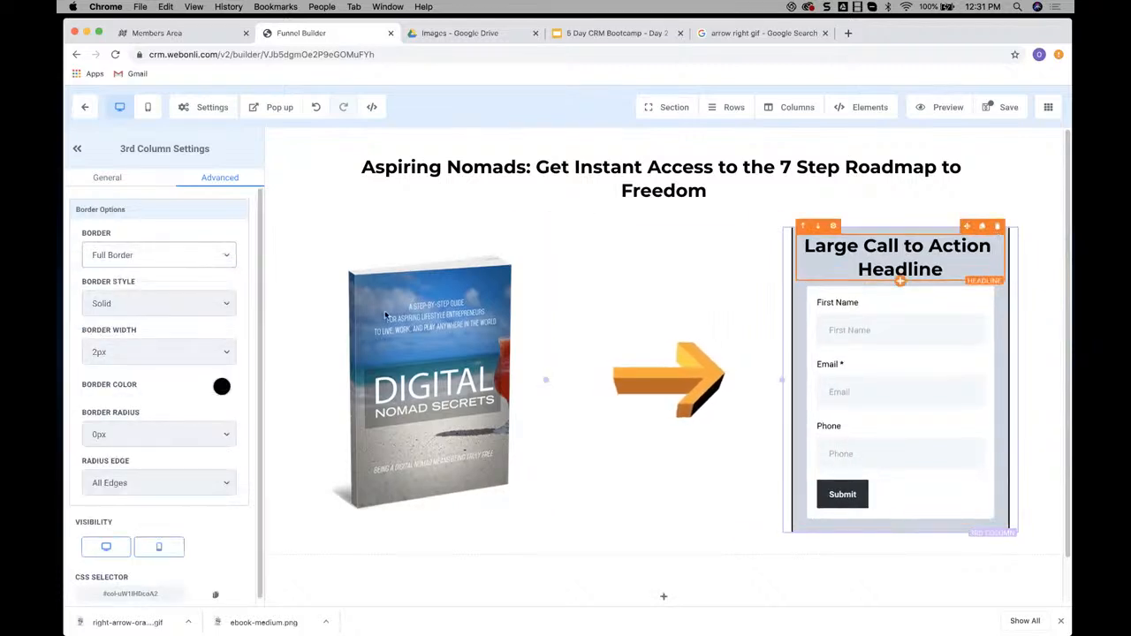
pyautogui.click(222, 388)
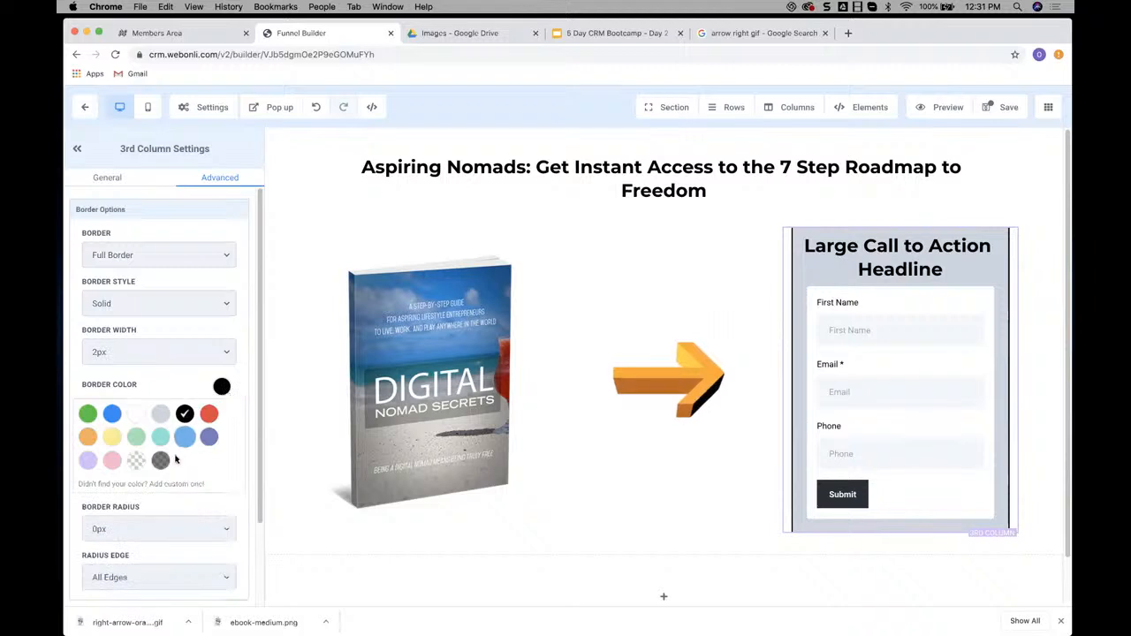
pyautogui.click(161, 414)
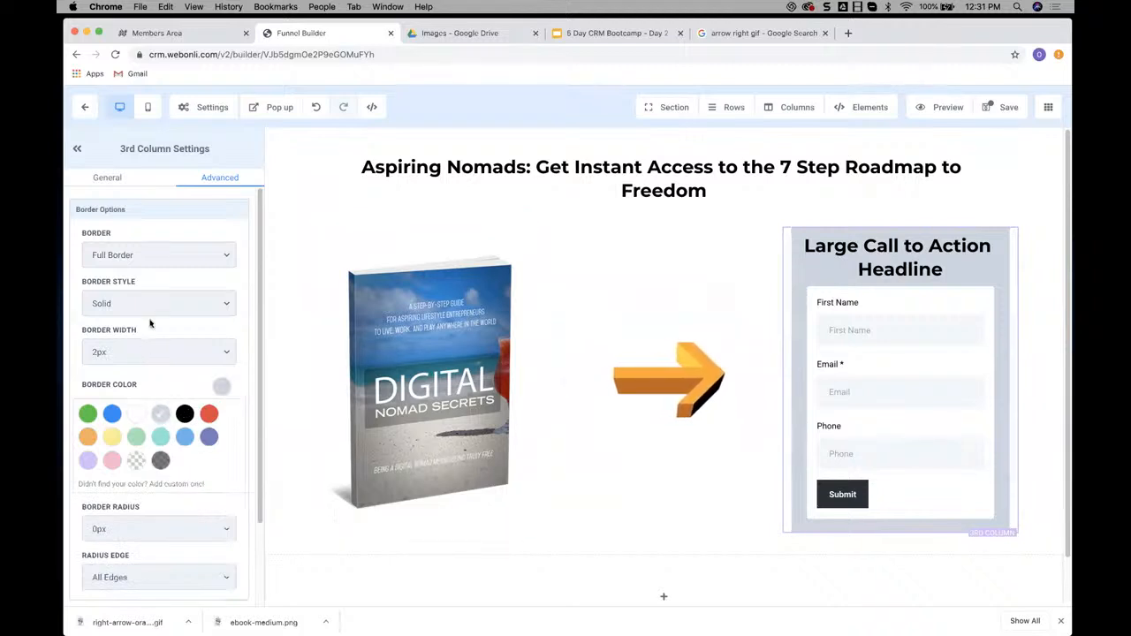
# Examine the border style and border width options available for the third column
pyautogui.click(175, 306)
pyautogui.click(176, 306)
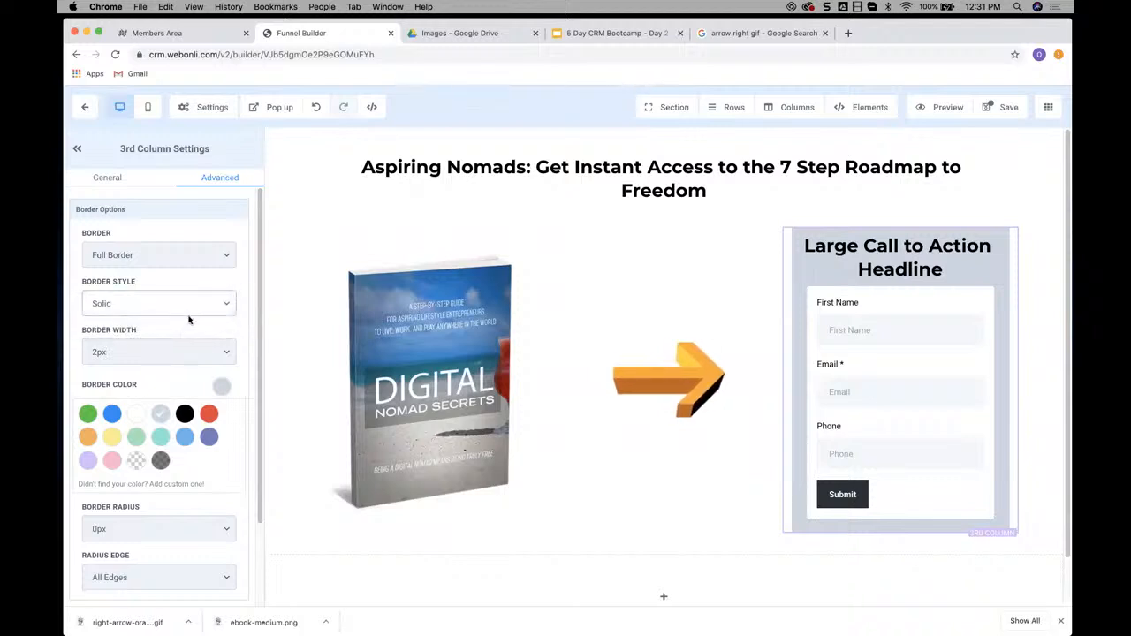
pyautogui.click(182, 310)
pyautogui.click(121, 317)
pyautogui.click(146, 305)
pyautogui.click(168, 290)
pyautogui.scroll(-1, 181, 310)
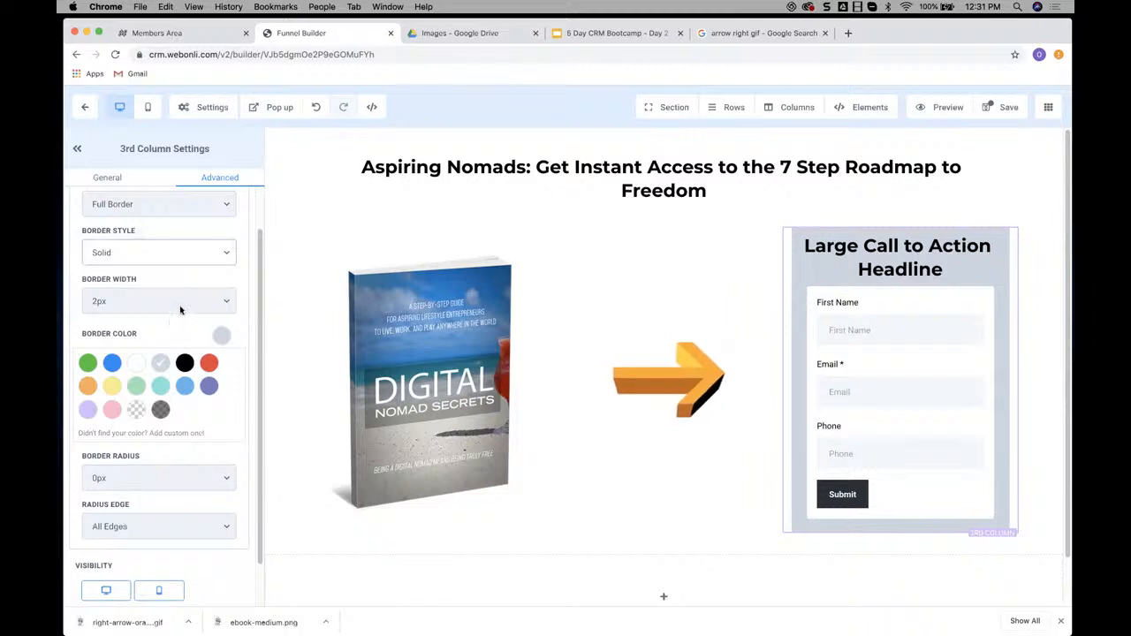
pyautogui.click(179, 305)
pyautogui.click(179, 301)
pyautogui.scroll(-1, 190, 318)
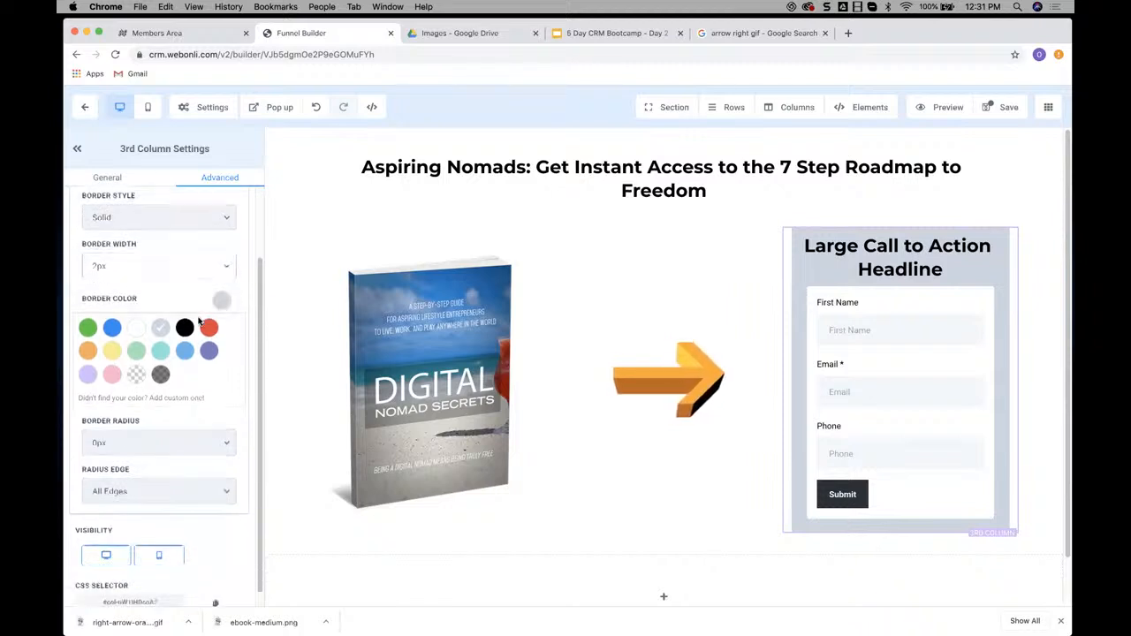
# Round all edges of the third column's border, trying a 50px radius and settling on 20px
pyautogui.scroll(-1, 196, 336)
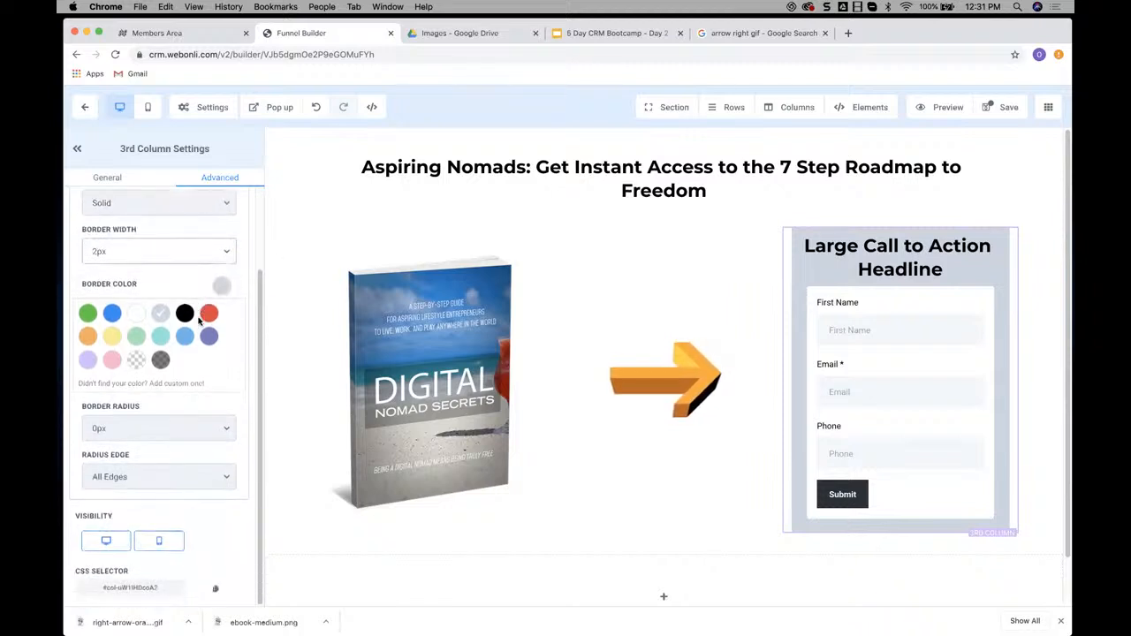
pyautogui.click(150, 481)
pyautogui.click(146, 474)
pyautogui.click(150, 428)
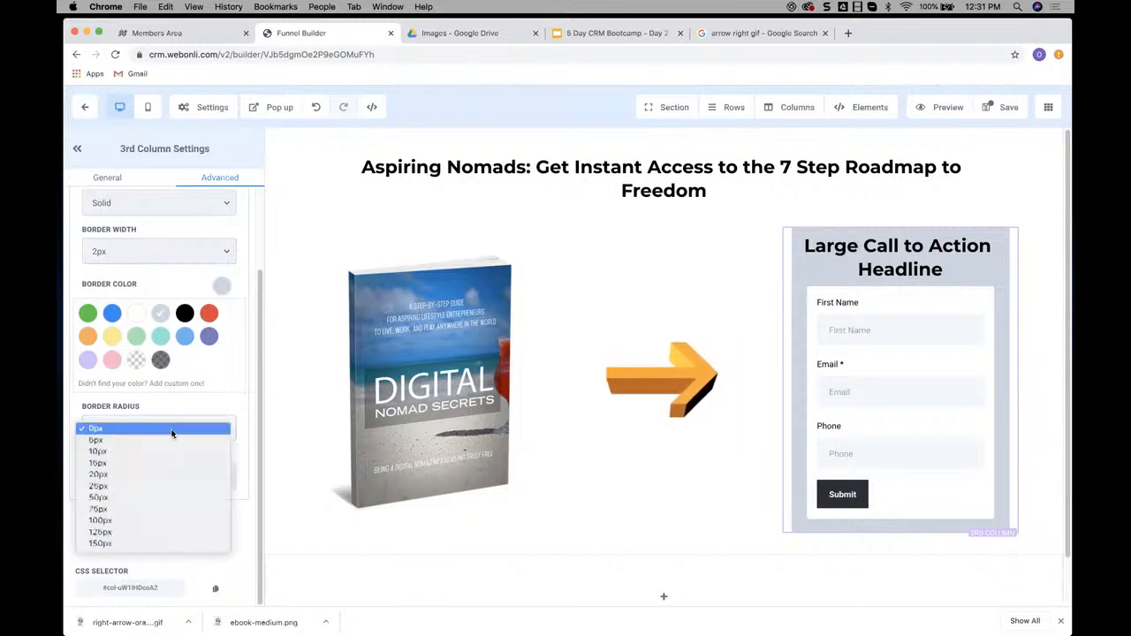
pyautogui.click(99, 497)
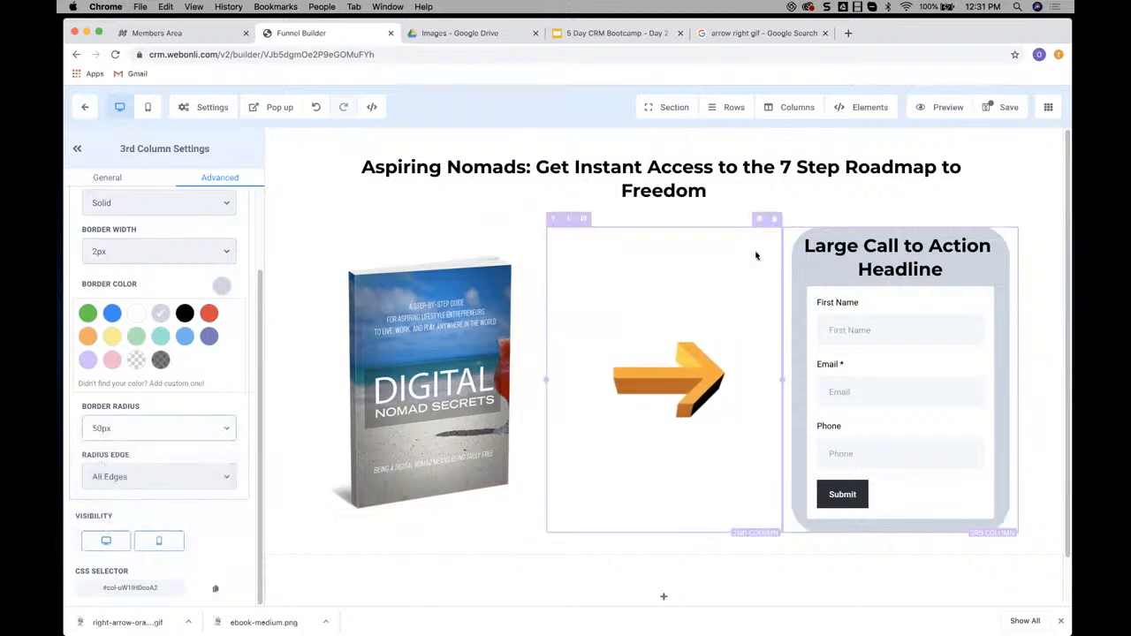
pyautogui.click(177, 428)
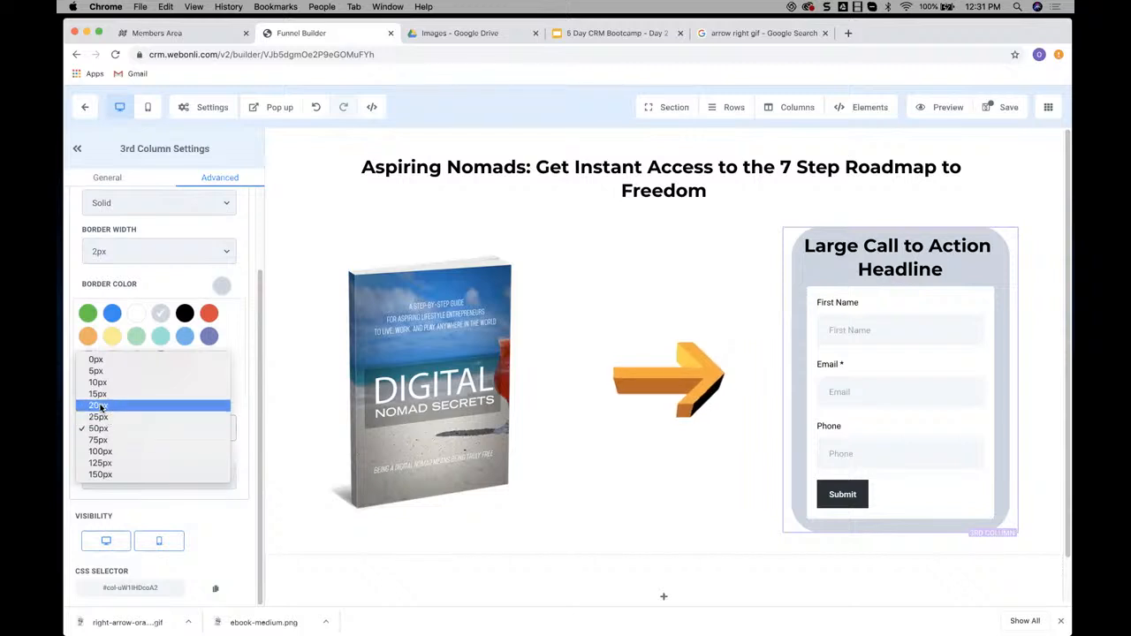
pyautogui.click(98, 406)
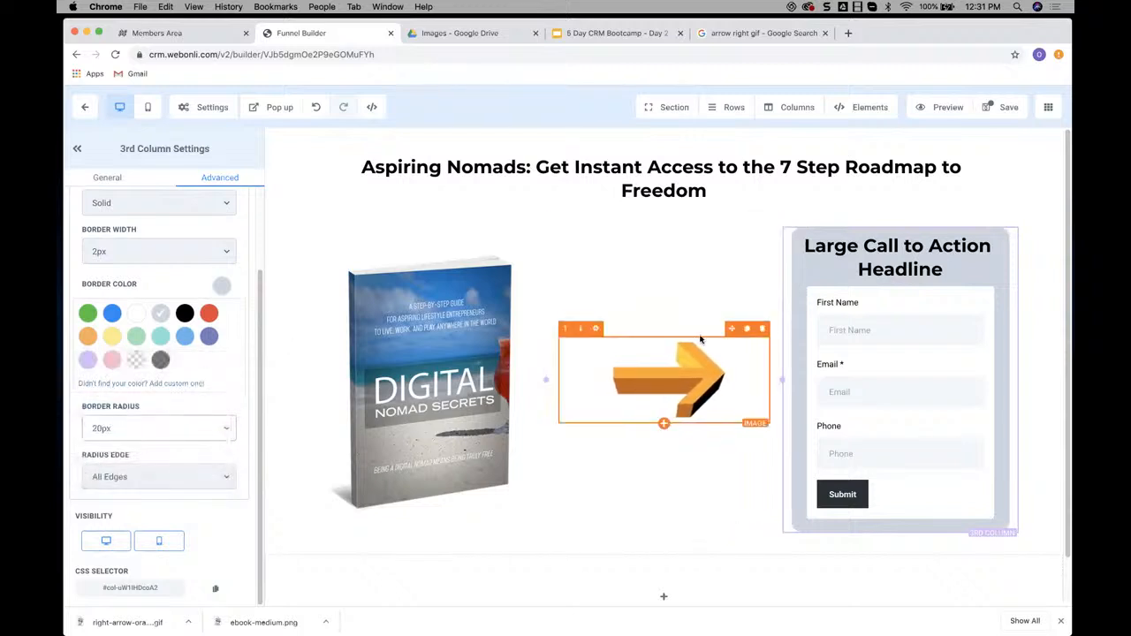
pyautogui.scroll(3, 177, 433)
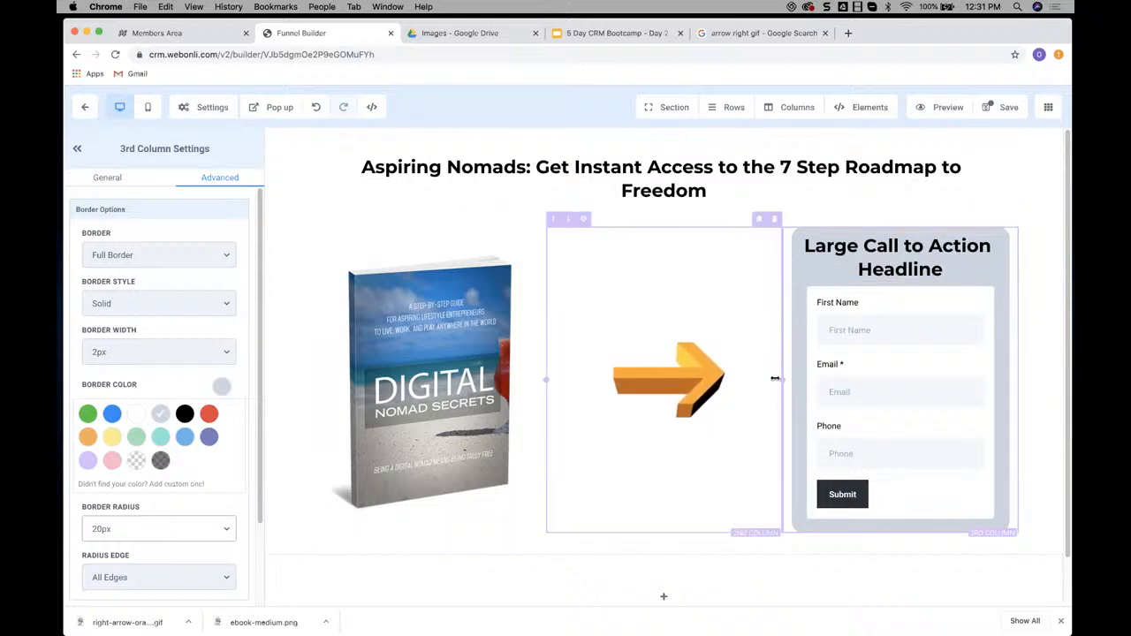
# Narrow the arrow column from both sides so the ebook column and the optin form column become wider
pyautogui.moveTo(780, 380); pyautogui.dragTo(753, 380)
pyautogui.click(544, 379)
pyautogui.moveTo(543, 378); pyautogui.dragTo(571, 377)
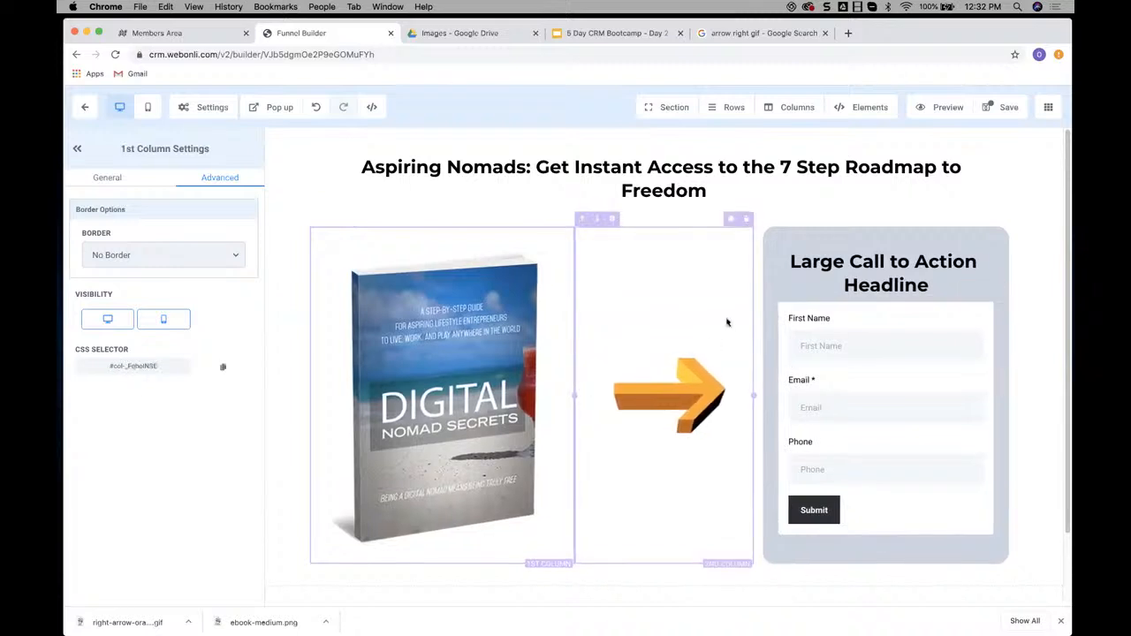
# Save the page, enter "Digital Nomad TEST" as its SEO title, and save again
pyautogui.click(1001, 109)
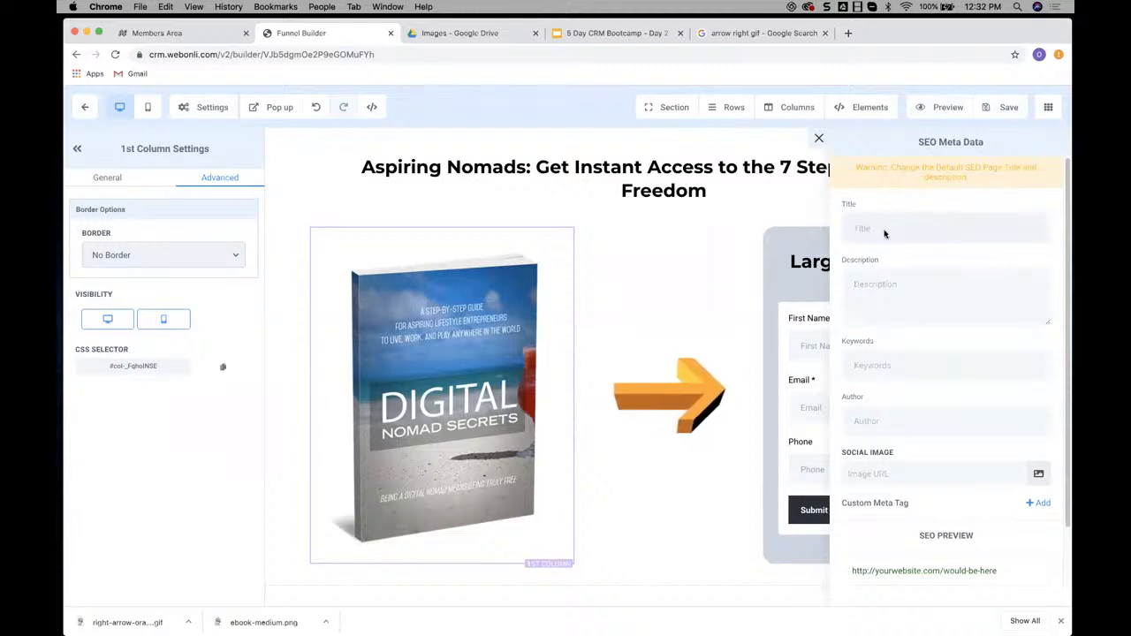
pyautogui.write('Digital Nomad TEST')
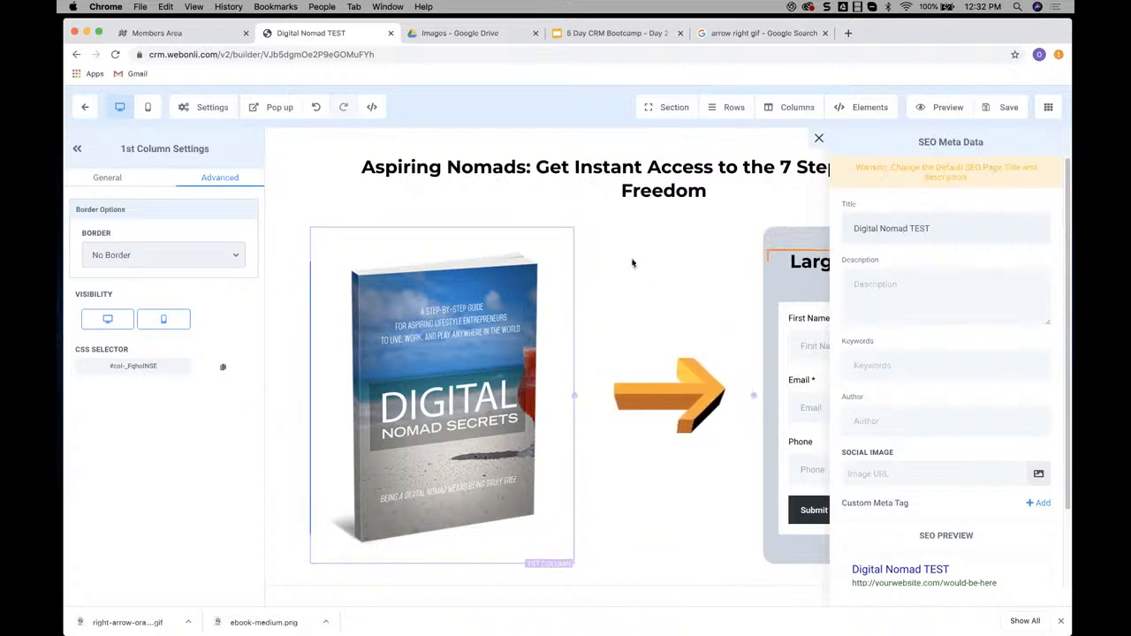
pyautogui.scroll(-2, 945, 263)
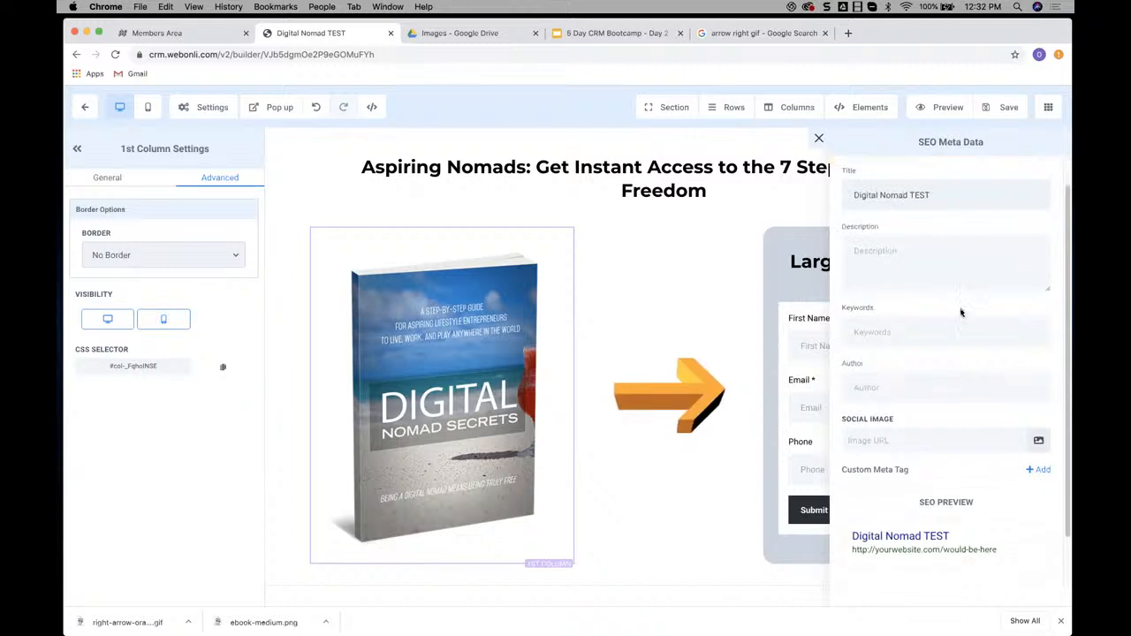
pyautogui.scroll(-1, 894, 284)
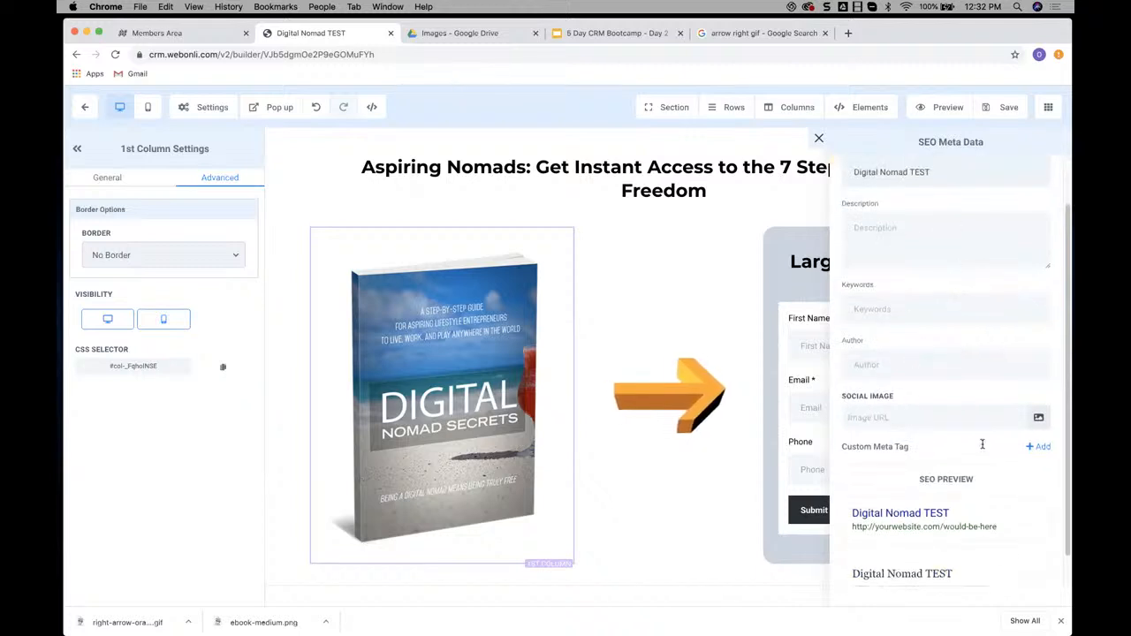
pyautogui.click(818, 138)
pyautogui.click(1002, 108)
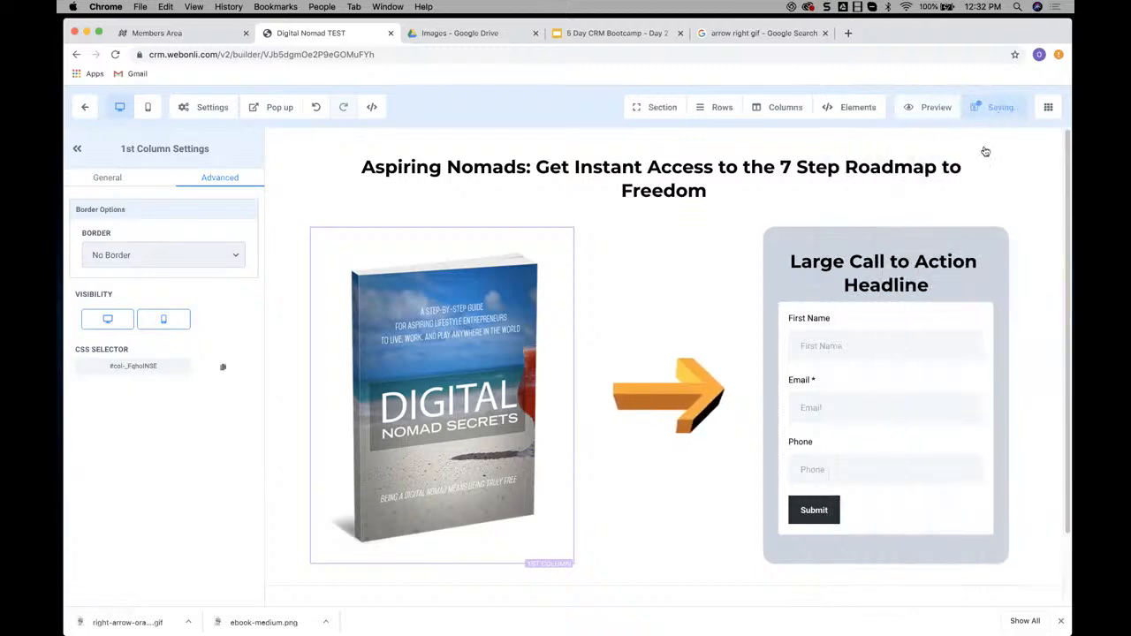
# Check the example's footer in the Members Area, return to the Funnel Builder and add a two-column row to the empty section
pyautogui.click(189, 34)
pyautogui.scroll(-1, 703, 270)
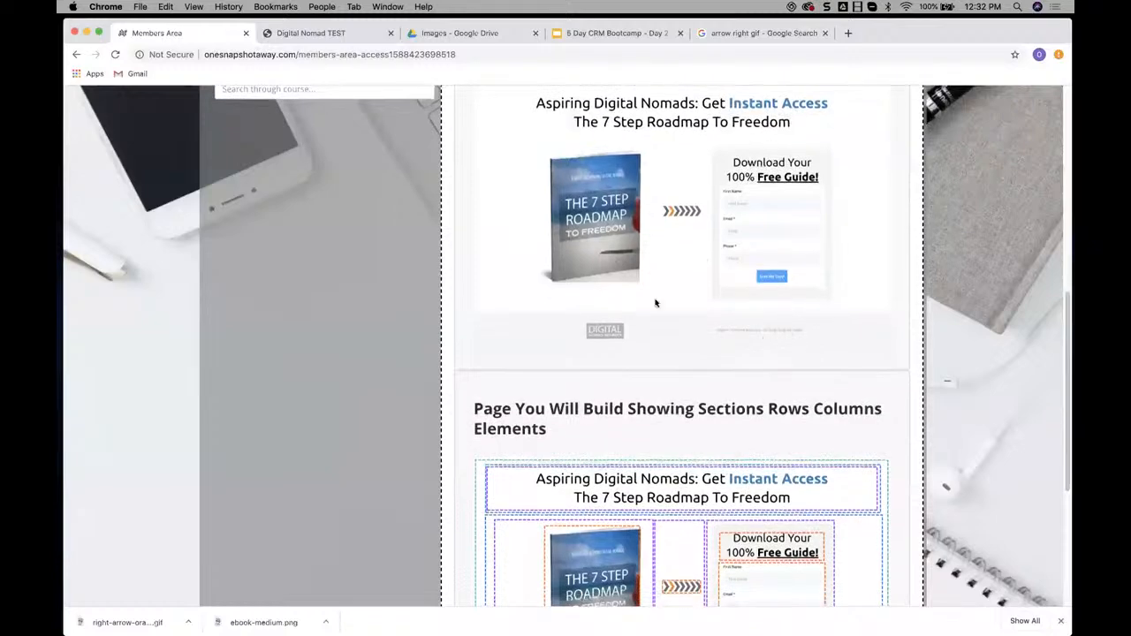
pyautogui.scroll(-5, 783, 336)
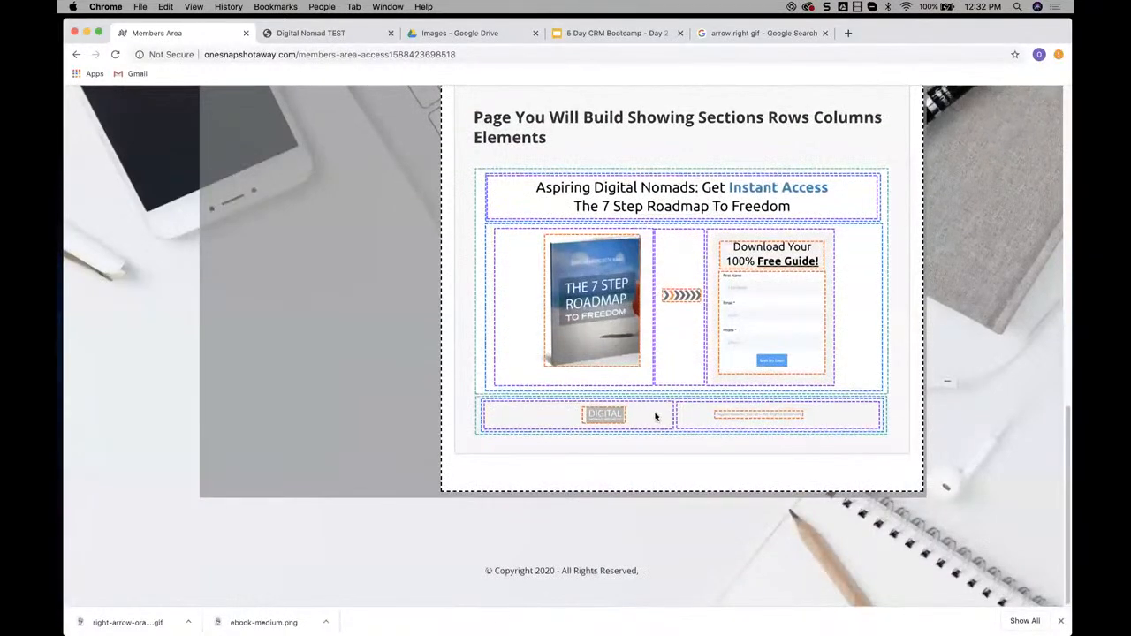
pyautogui.click(326, 36)
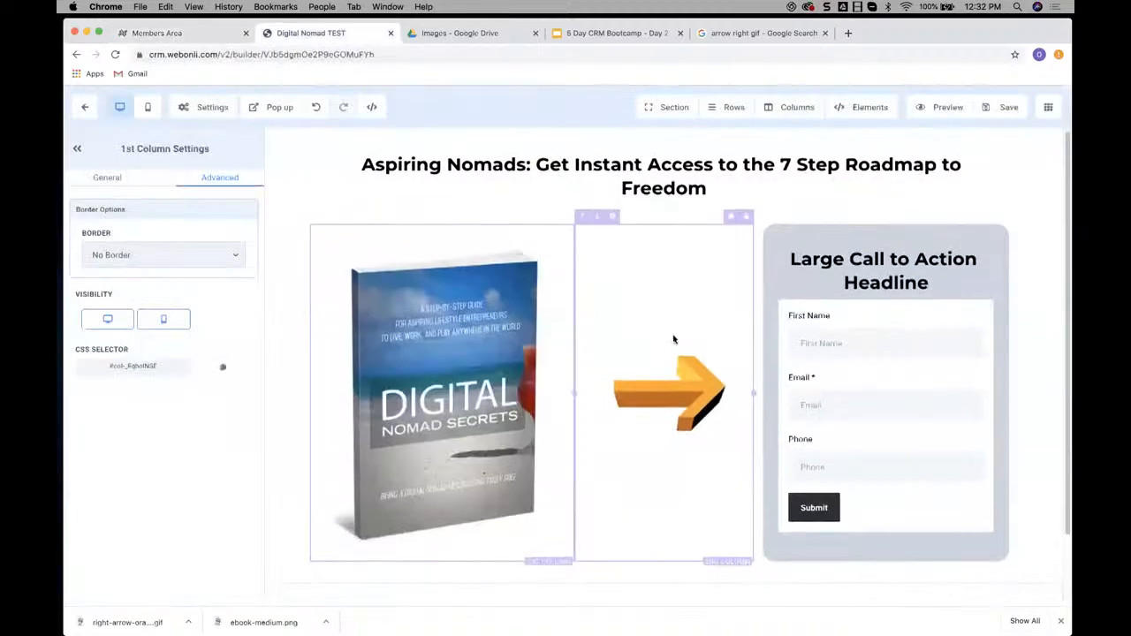
pyautogui.click(663, 554)
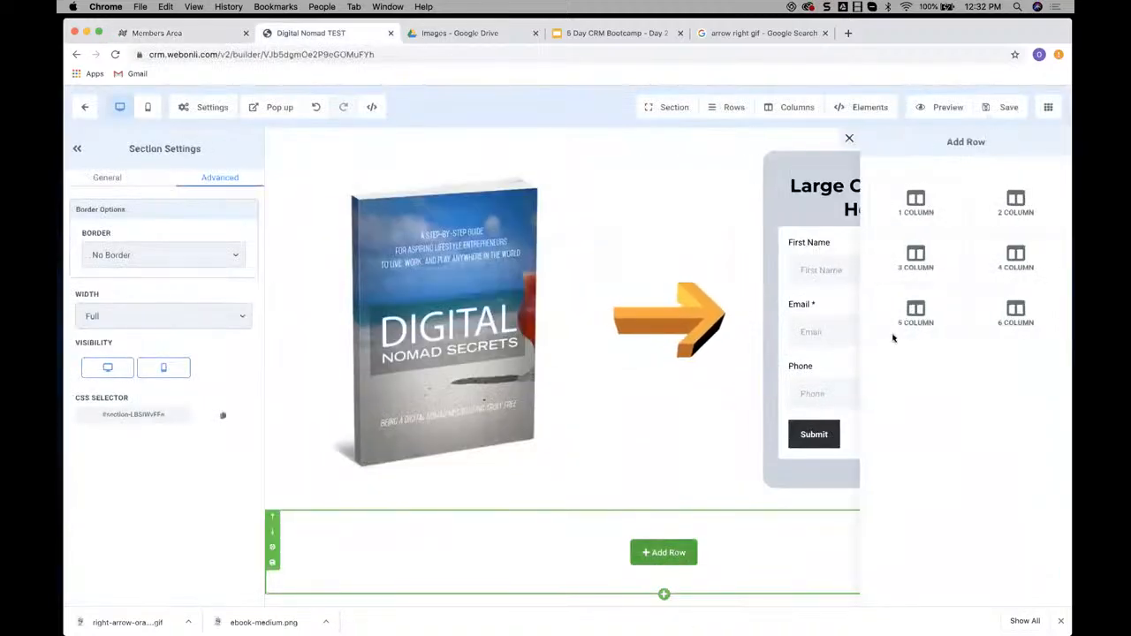
pyautogui.click(1010, 209)
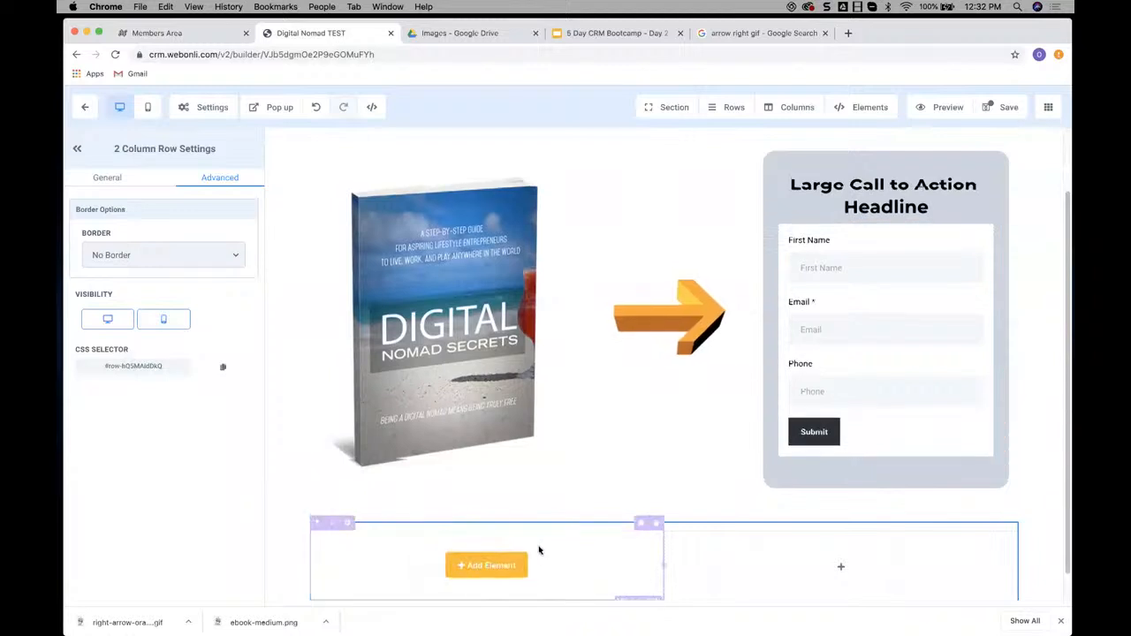
# Add an image element to the footer row's first column
pyautogui.click(484, 551)
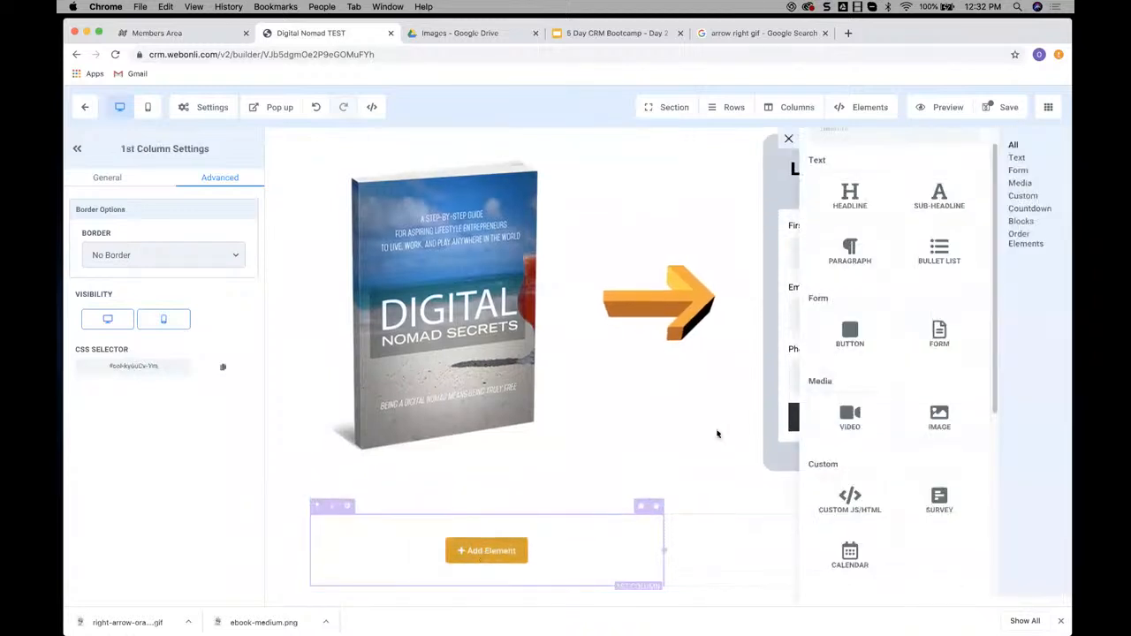
pyautogui.click(939, 419)
pyautogui.scroll(-1, 824, 555)
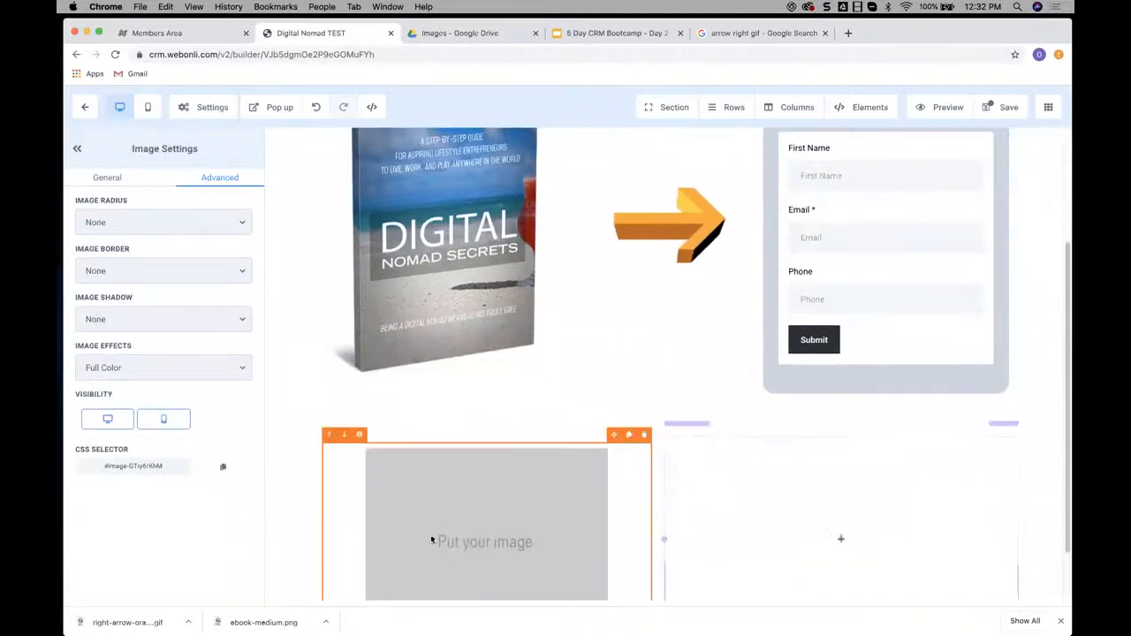
# Add a paragraph to the footer row's second column reading "Digital Nomad. All Rights Reserved"
pyautogui.click(837, 538)
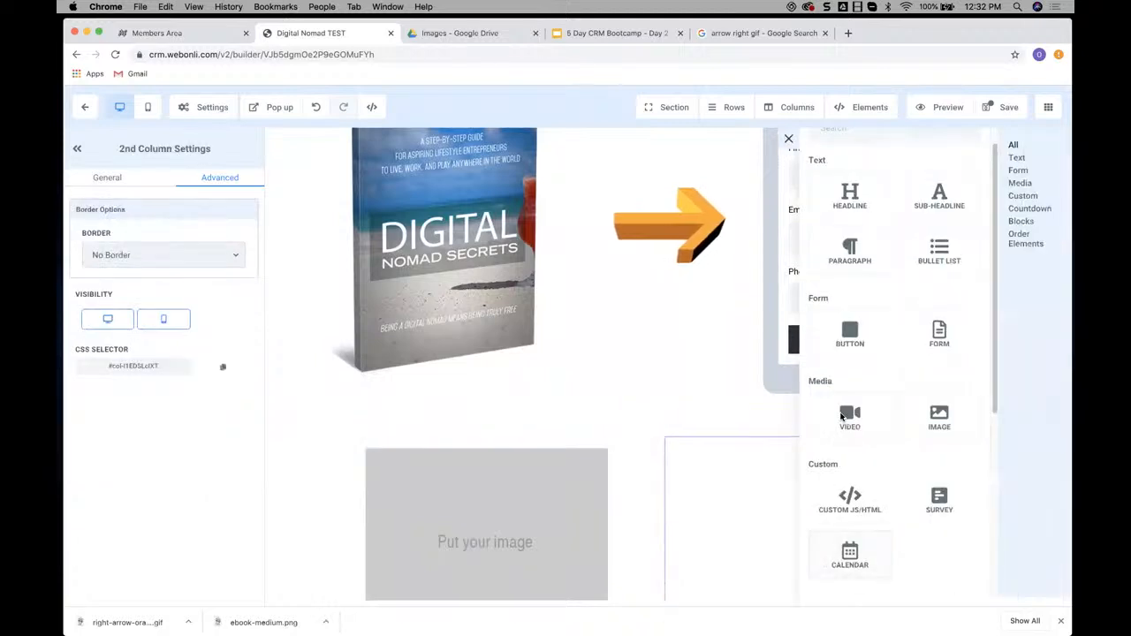
pyautogui.click(849, 251)
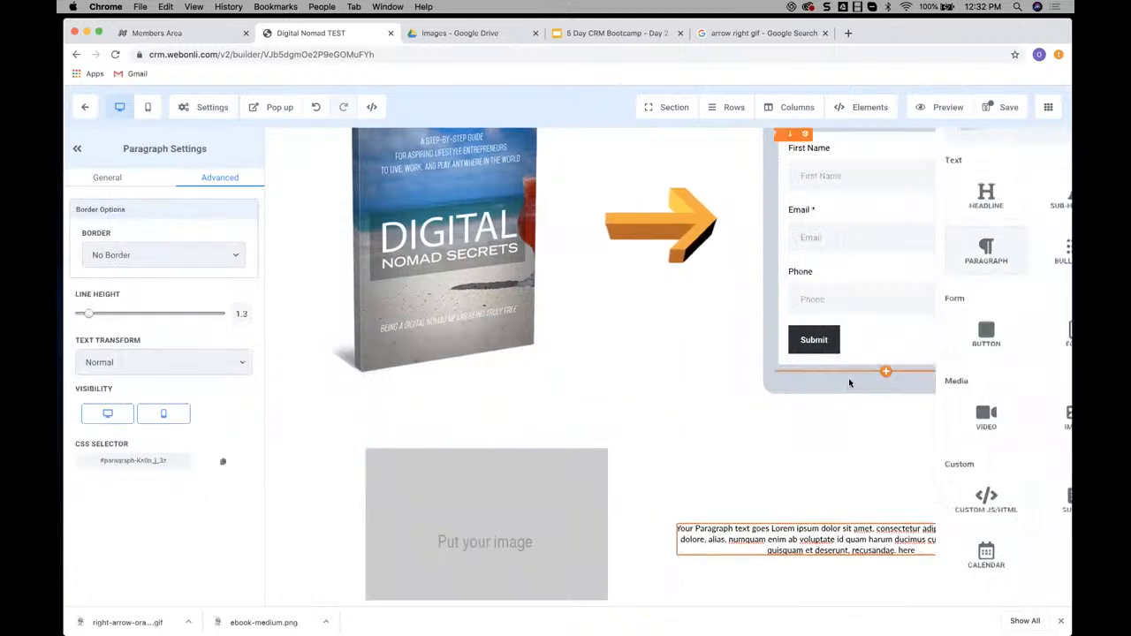
pyautogui.tripleClick(809, 540)
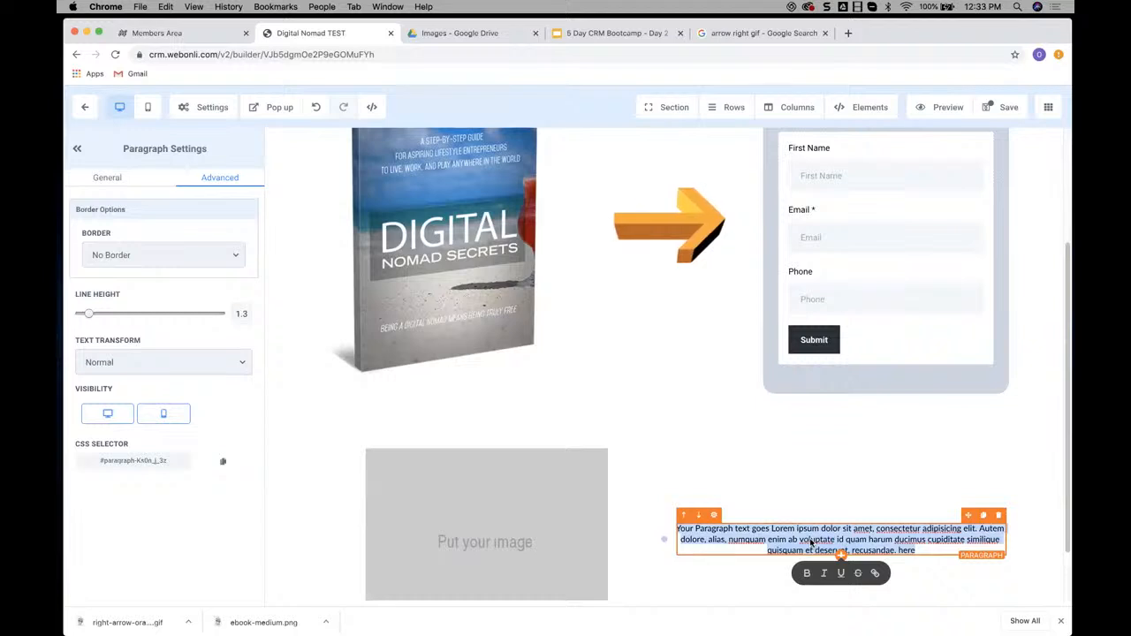
pyautogui.write('Digital Nomad. All Right')
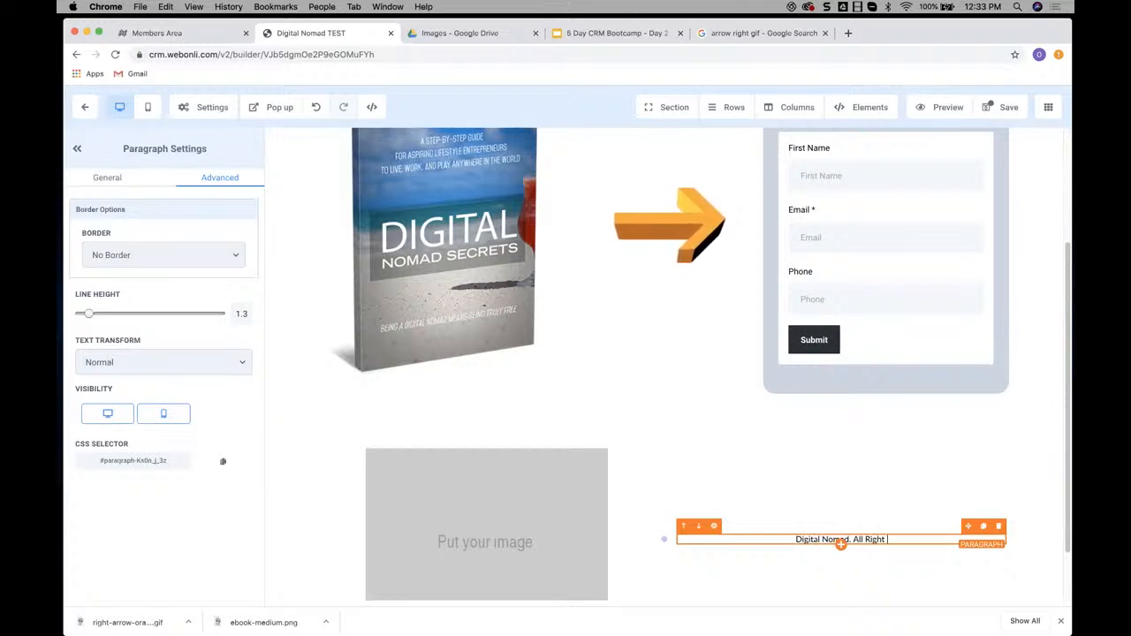
pyautogui.write('s Reserved')
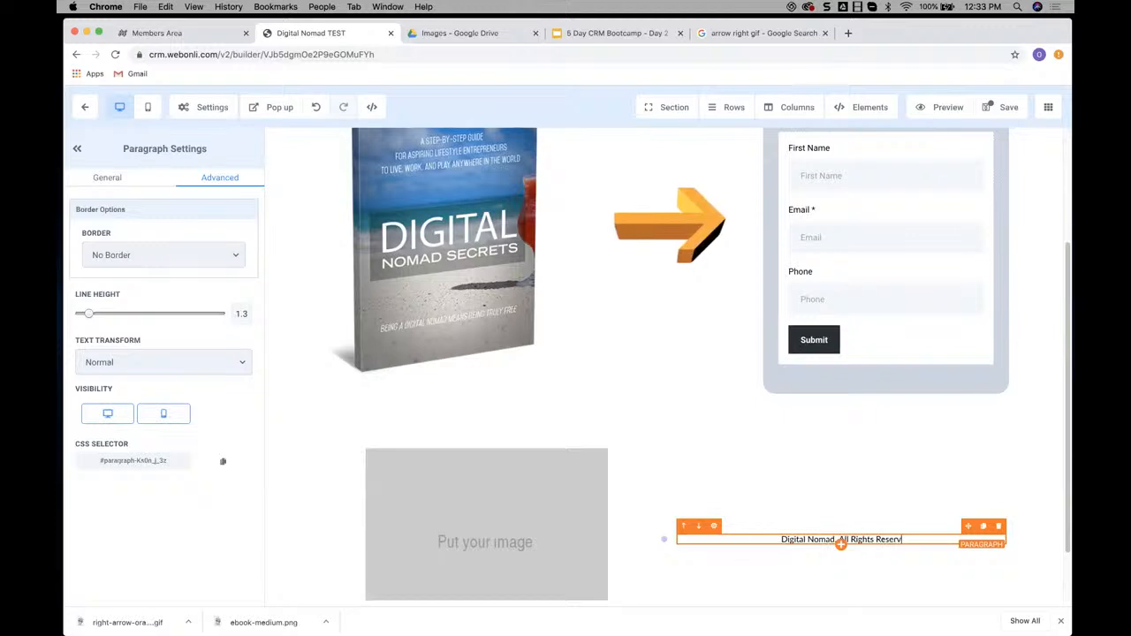
# Replace the footer's placeholder image with the grey Digital Nomad Secrets logo from page 2 of the Media Library
pyautogui.click(527, 523)
pyautogui.click(107, 177)
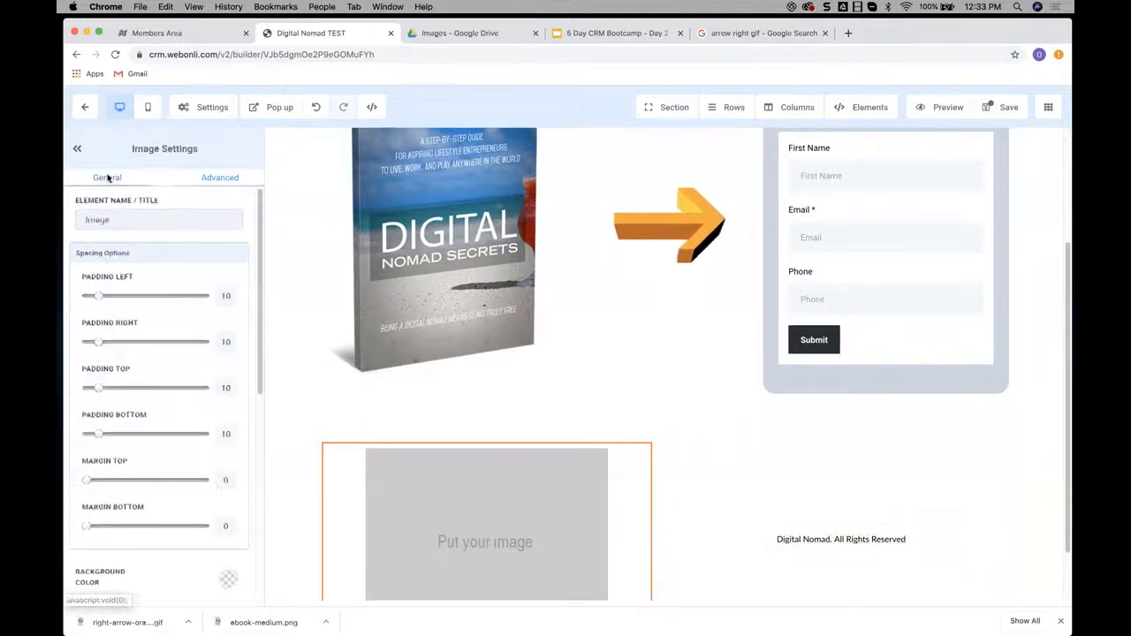
pyautogui.scroll(-5, 147, 296)
pyautogui.scroll(-2, 151, 336)
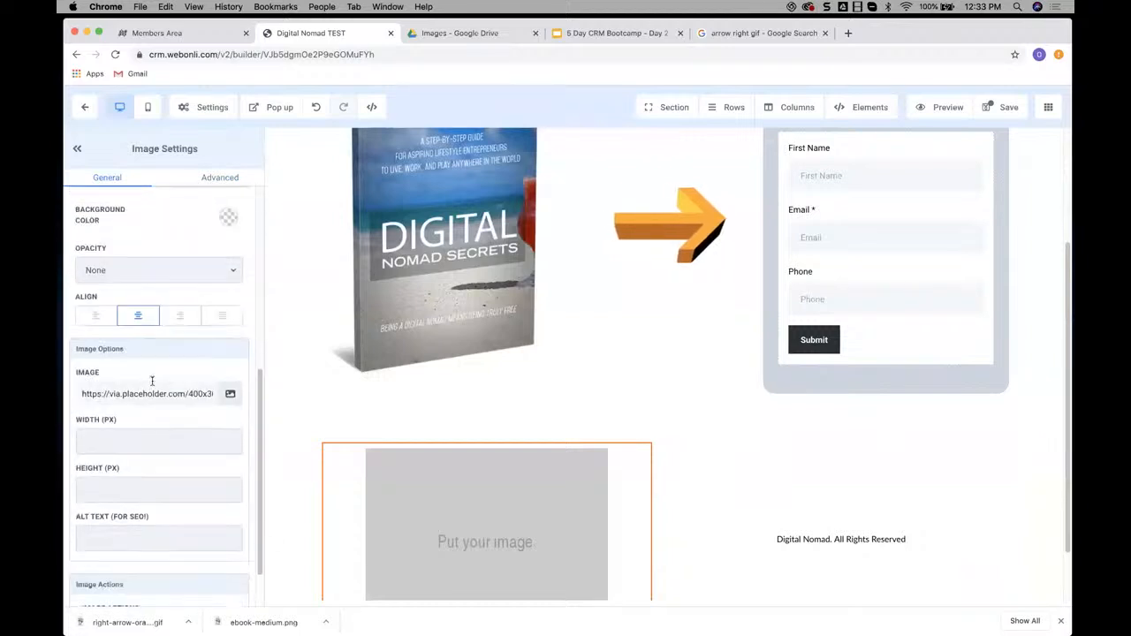
pyautogui.click(230, 394)
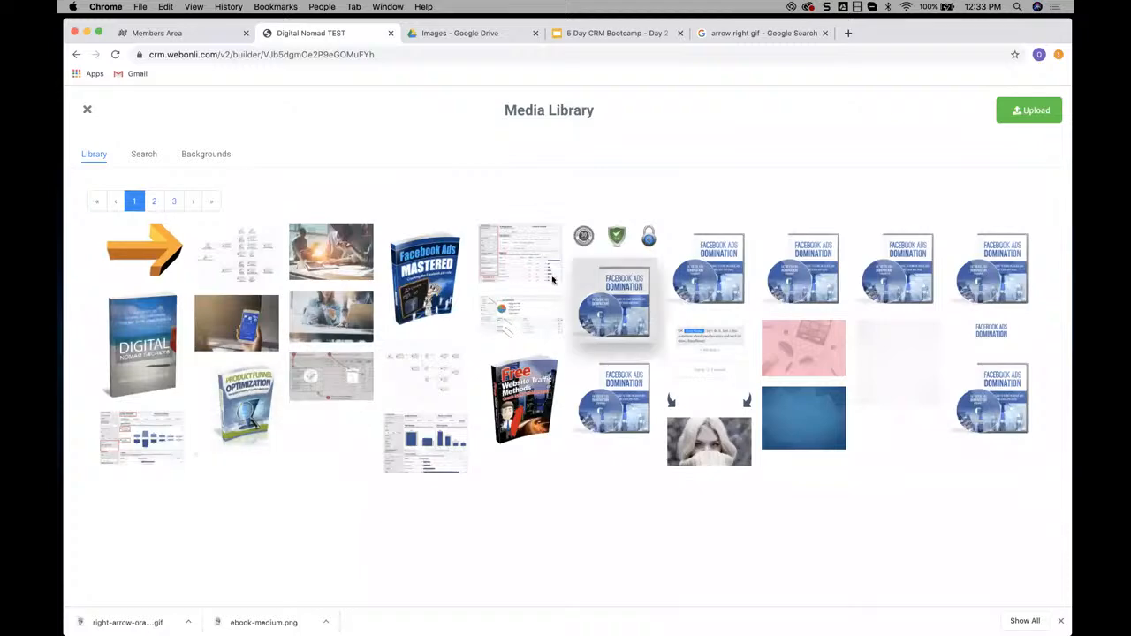
pyautogui.click(154, 202)
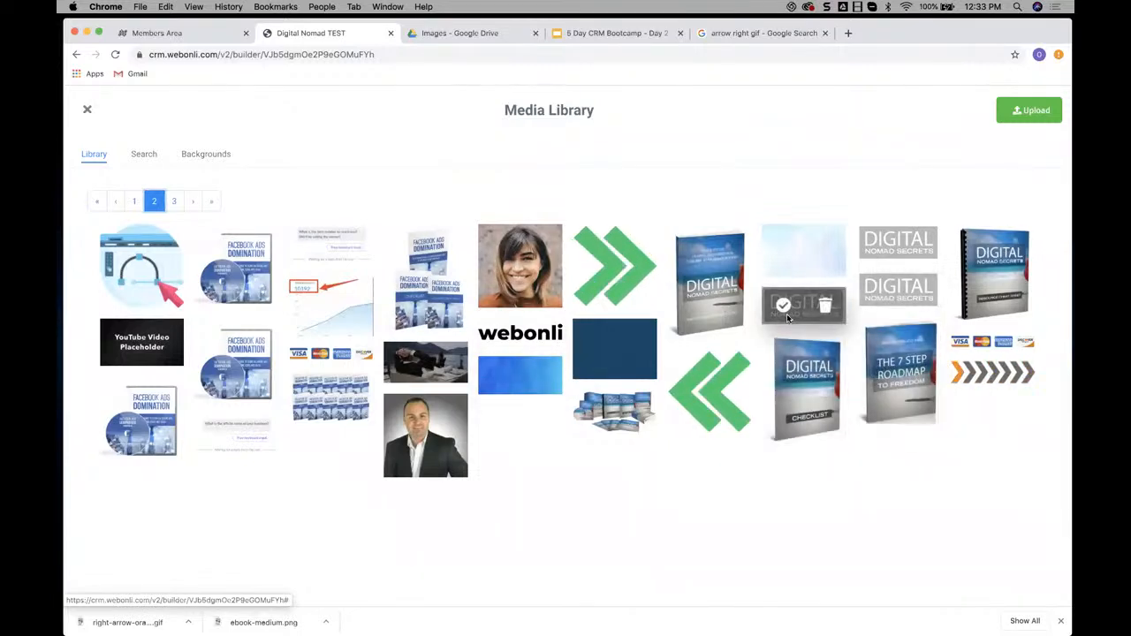
pyautogui.click(784, 306)
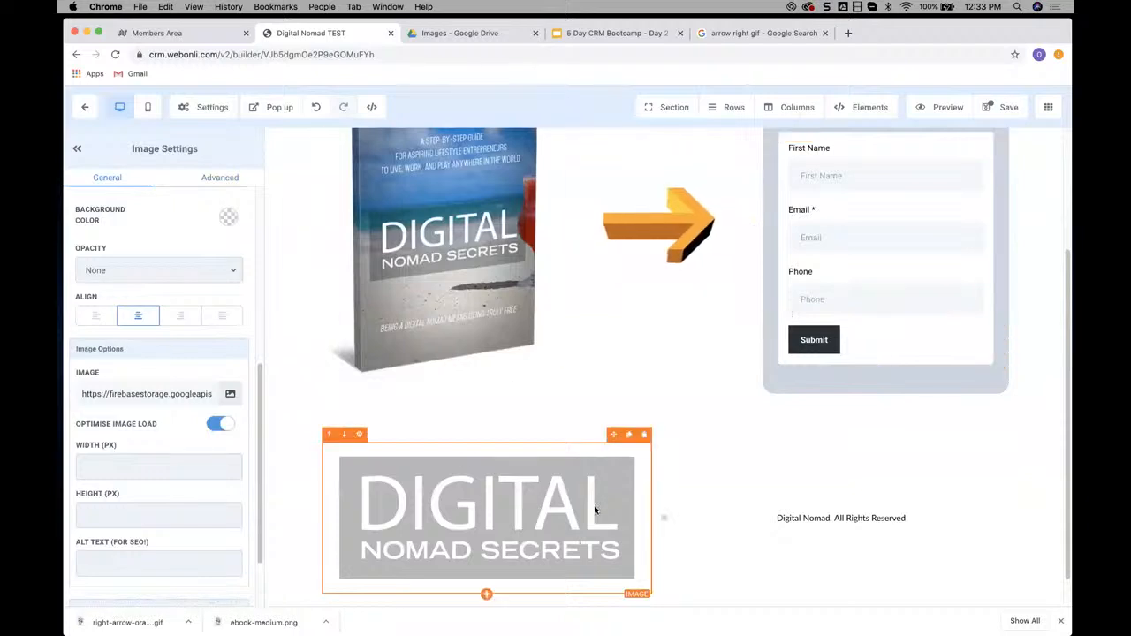
# Set the footer logo's width to 200 px
pyautogui.scroll(-1, 603, 500)
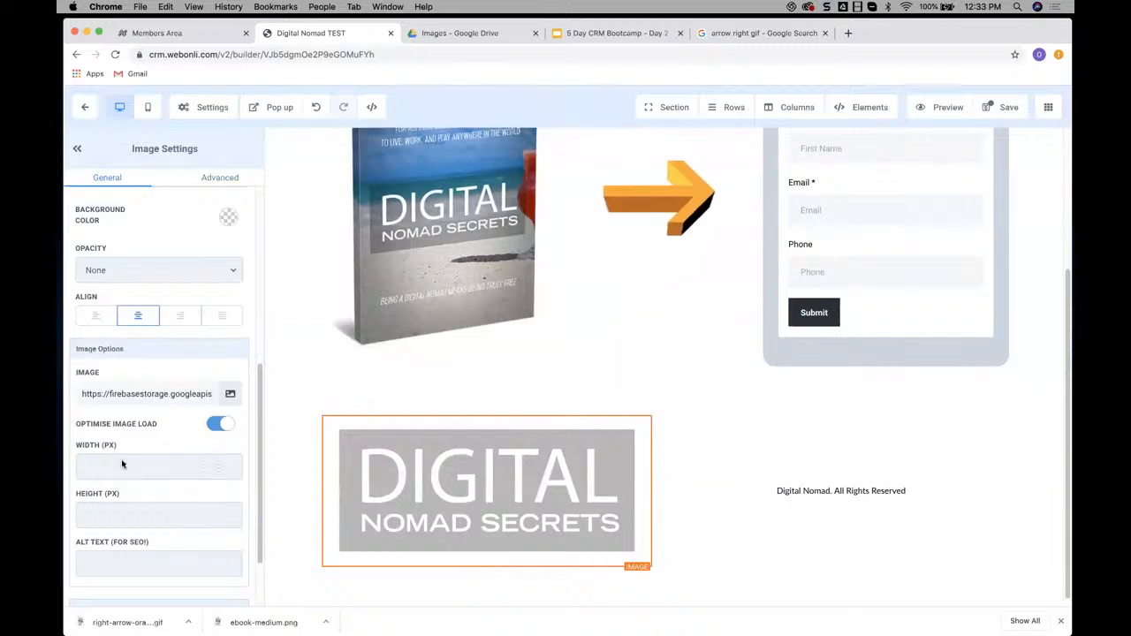
pyautogui.click(96, 464)
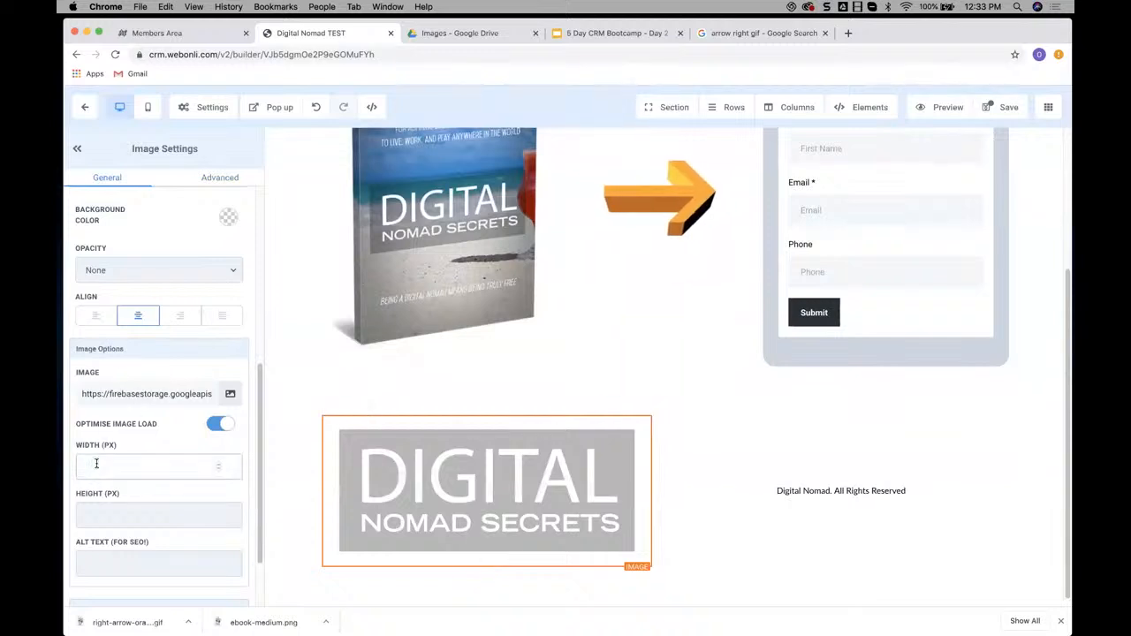
pyautogui.write('200')
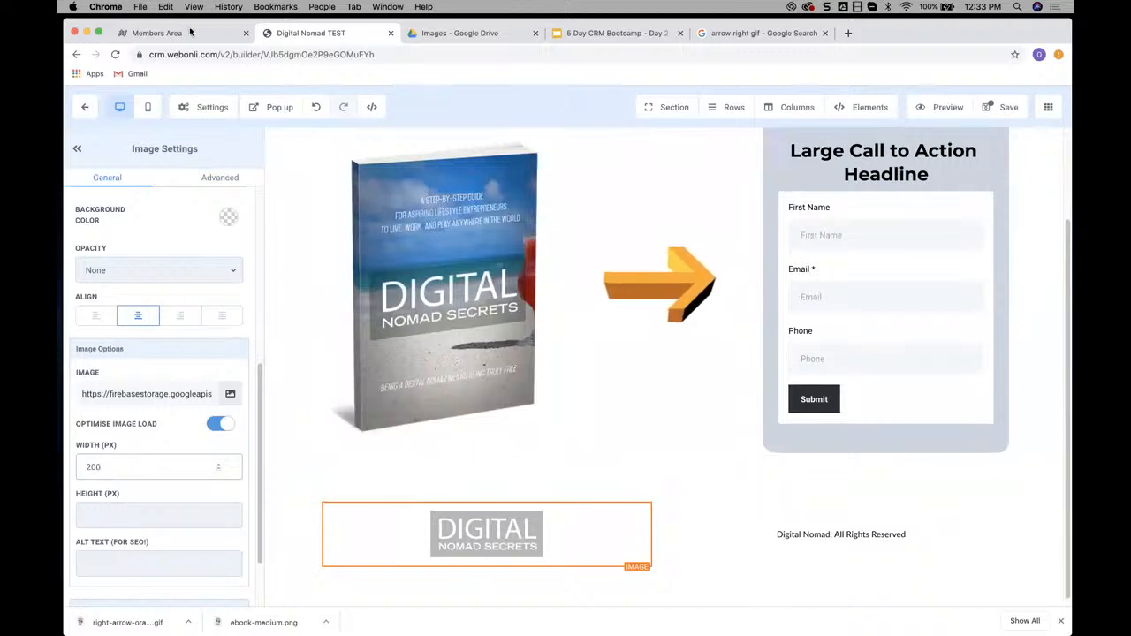
# Compare the footer with the example in the Members Area and return to the Funnel Builder
pyautogui.hotkey('ctrl', 'shift', 'Tab')
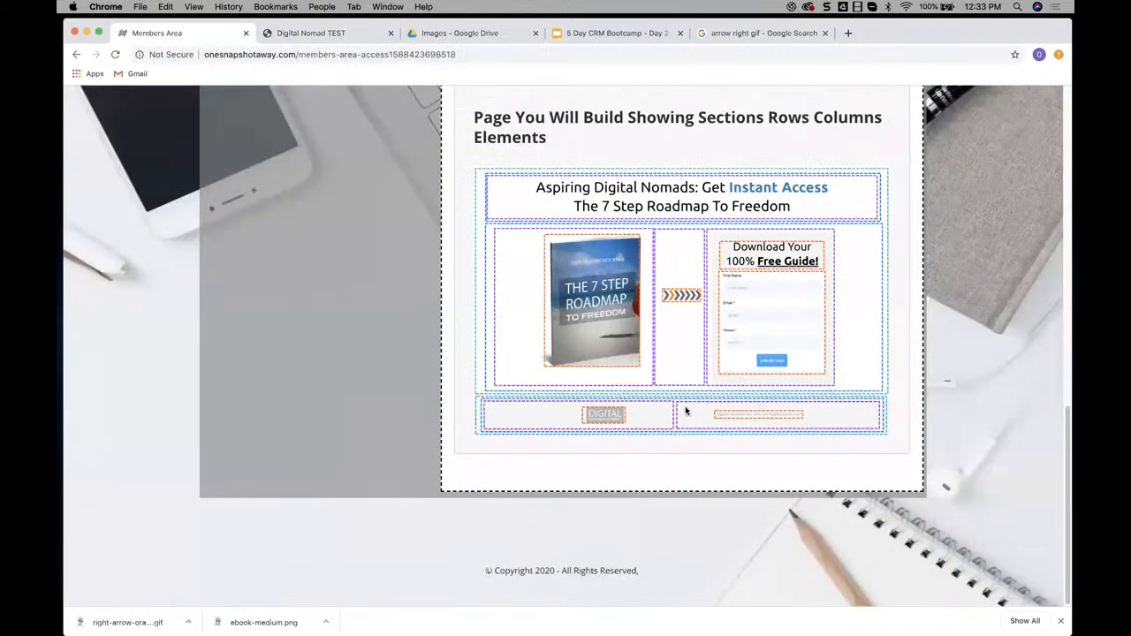
pyautogui.scroll(3, 686, 410)
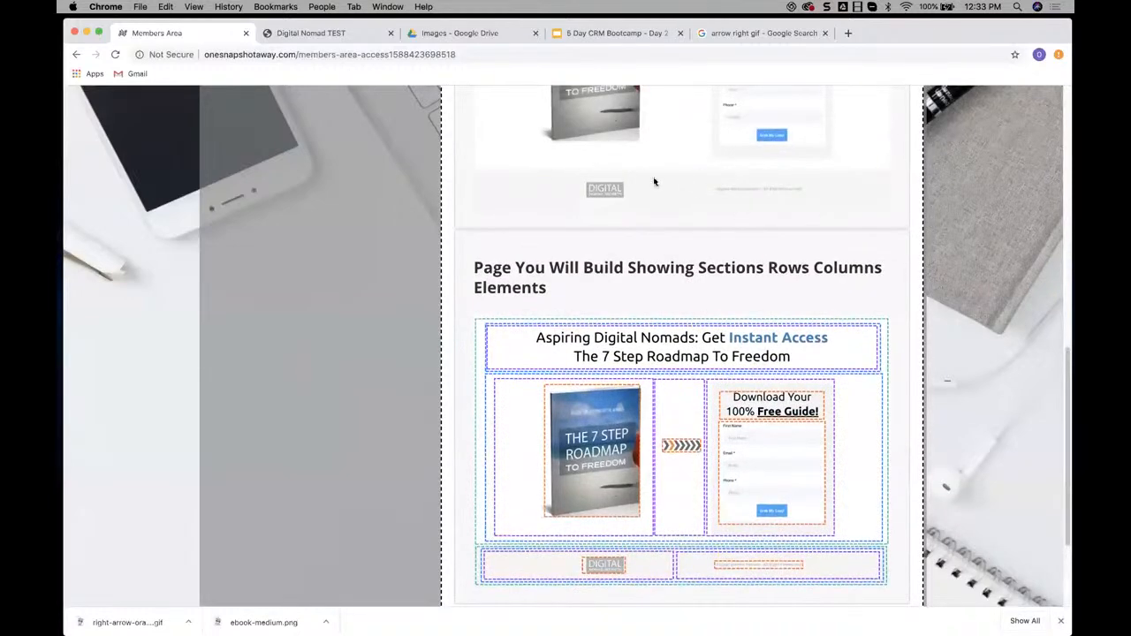
pyautogui.click(323, 33)
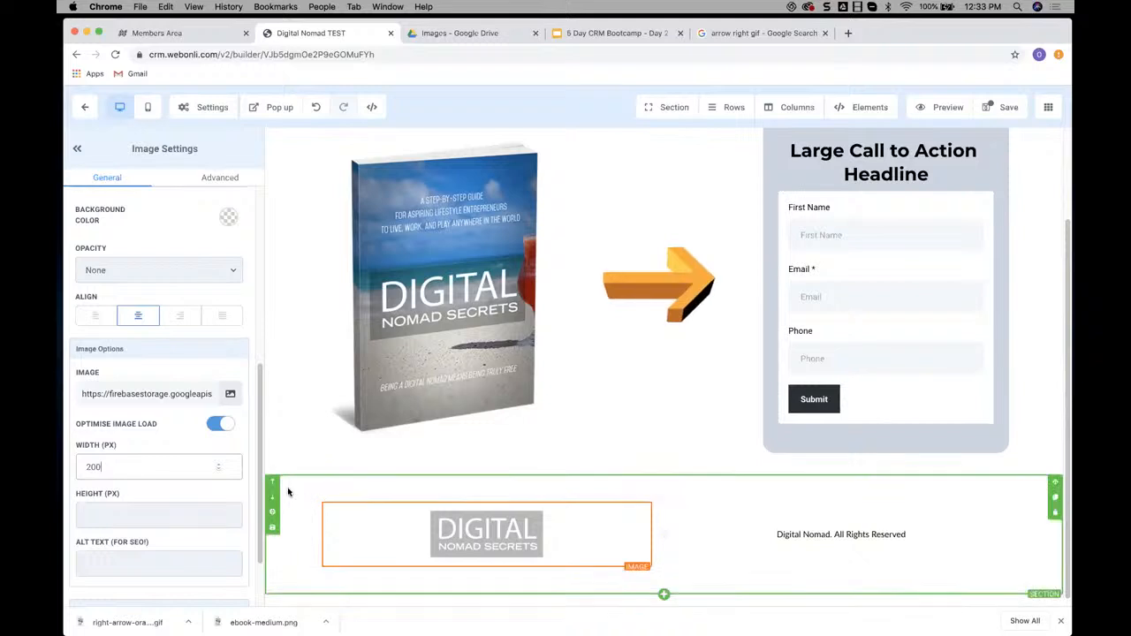
# Set the footer section's background color to light grey and save the page
pyautogui.click(271, 513)
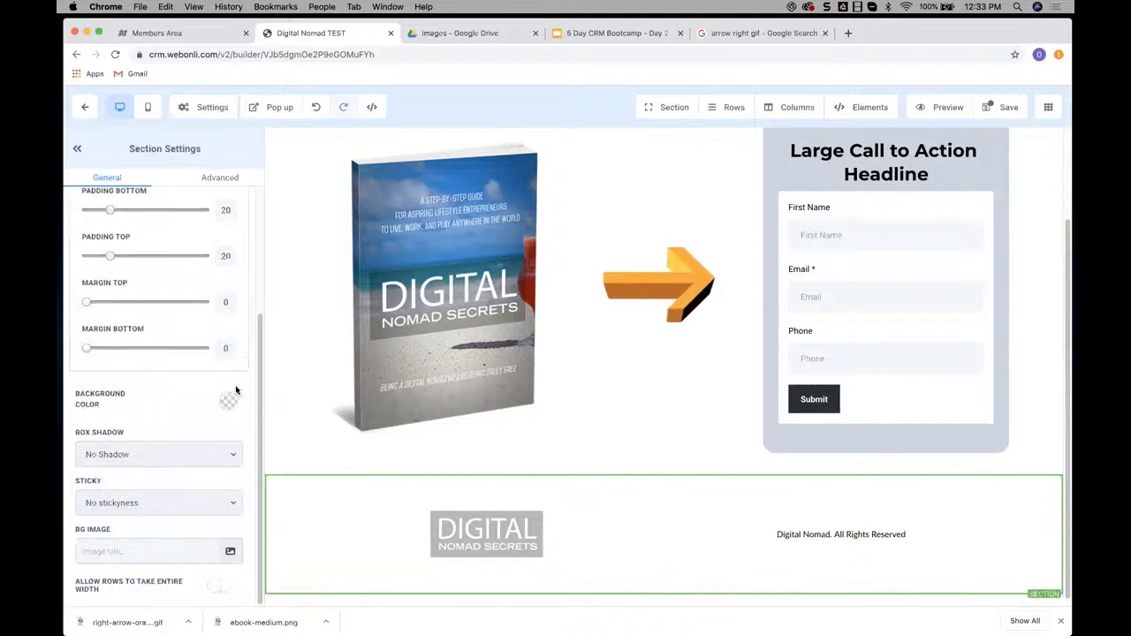
pyautogui.click(228, 399)
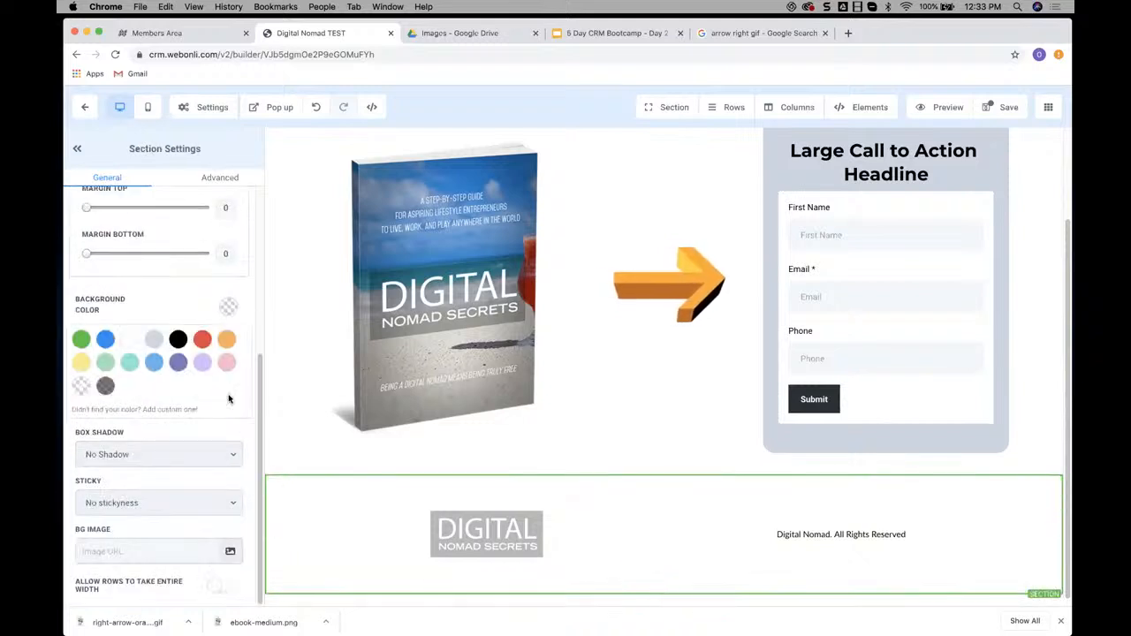
pyautogui.click(104, 386)
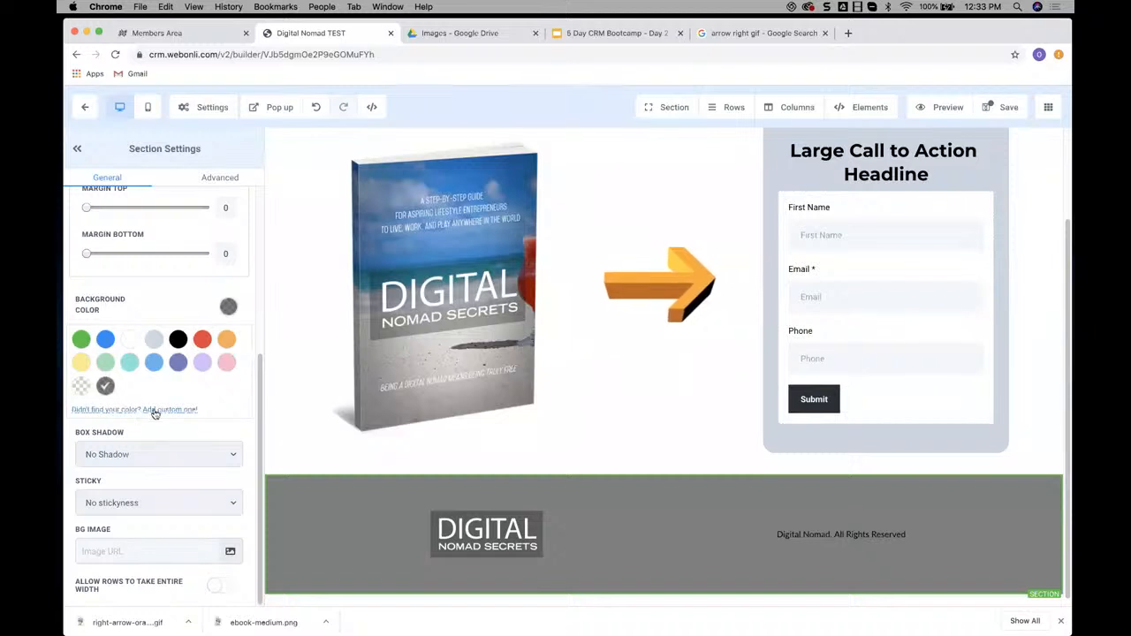
pyautogui.click(154, 339)
pyautogui.click(154, 363)
pyautogui.click(154, 339)
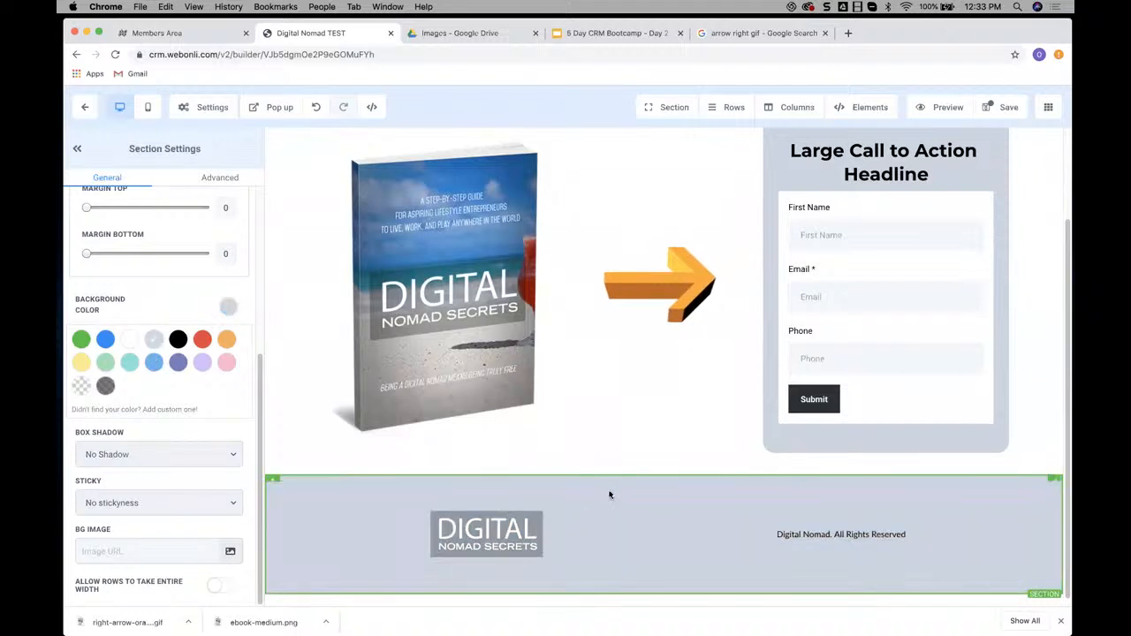
pyautogui.scroll(2, 647, 496)
pyautogui.scroll(2, 647, 496)
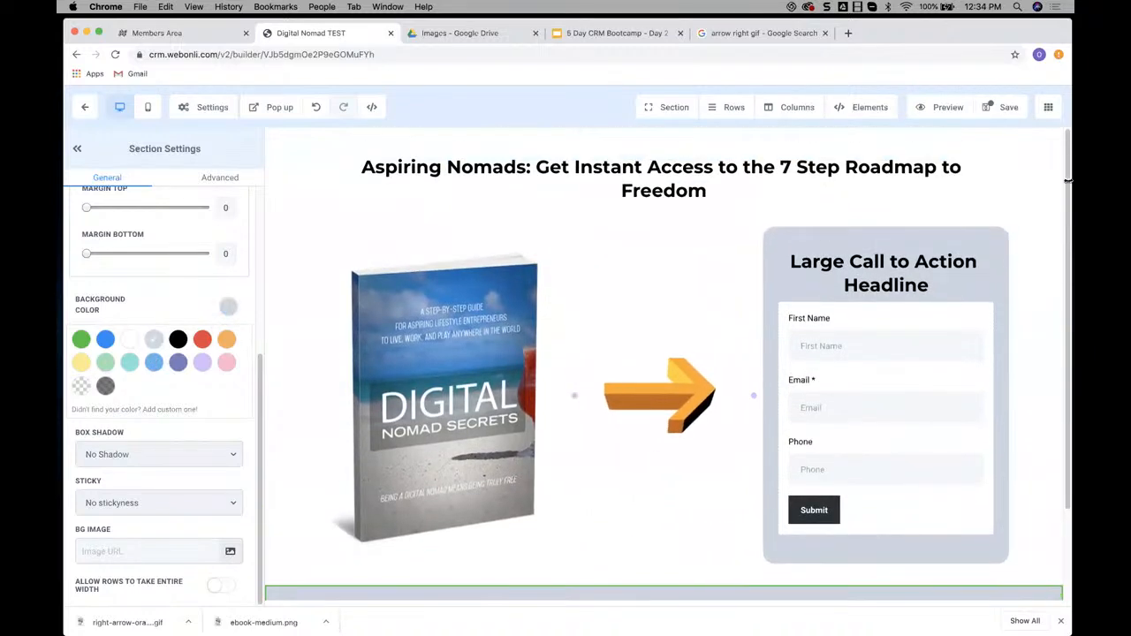
pyautogui.click(1008, 107)
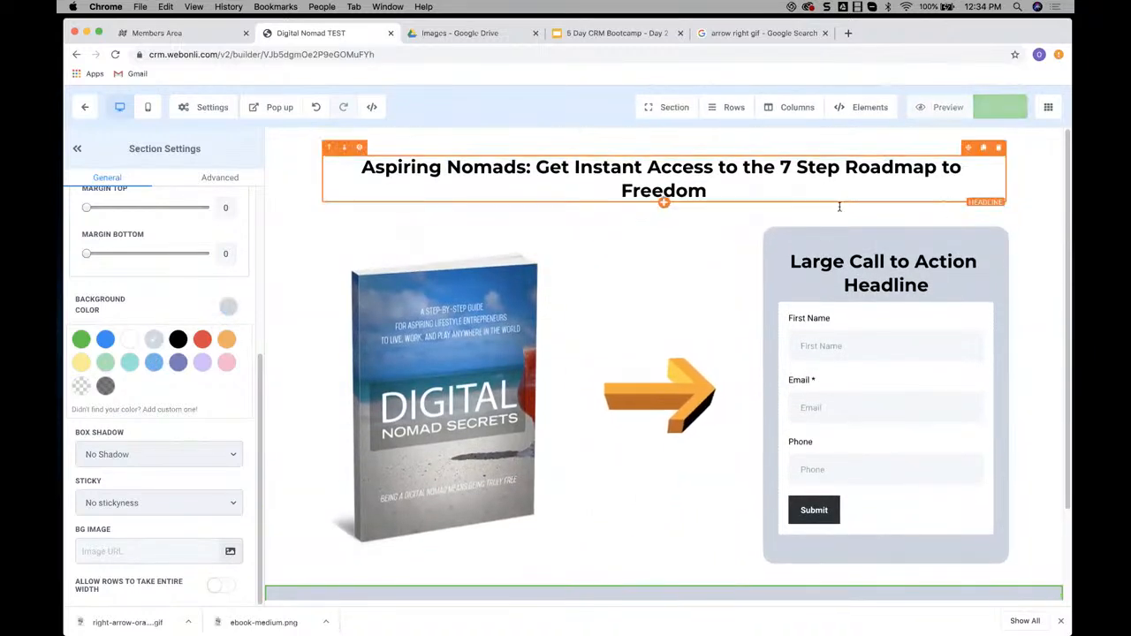
# Compare the headline's styling with the "Page You Will Build" example in the Members Area and return to the Funnel Builder
pyautogui.click(692, 191)
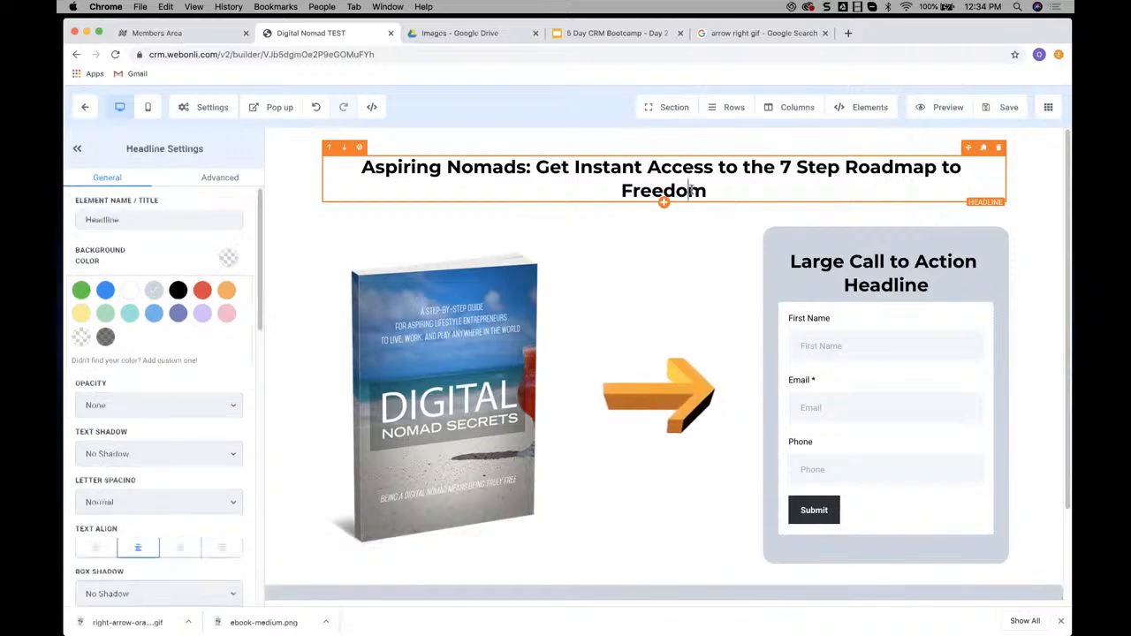
pyautogui.click(205, 34)
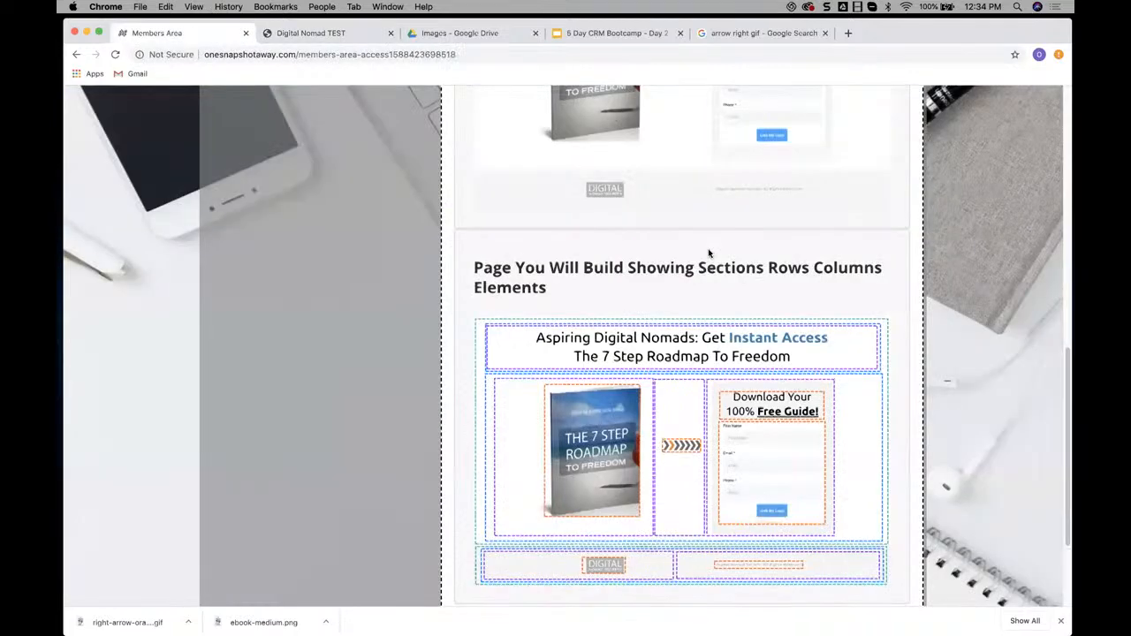
pyautogui.scroll(3, 725, 229)
pyautogui.scroll(2, 745, 205)
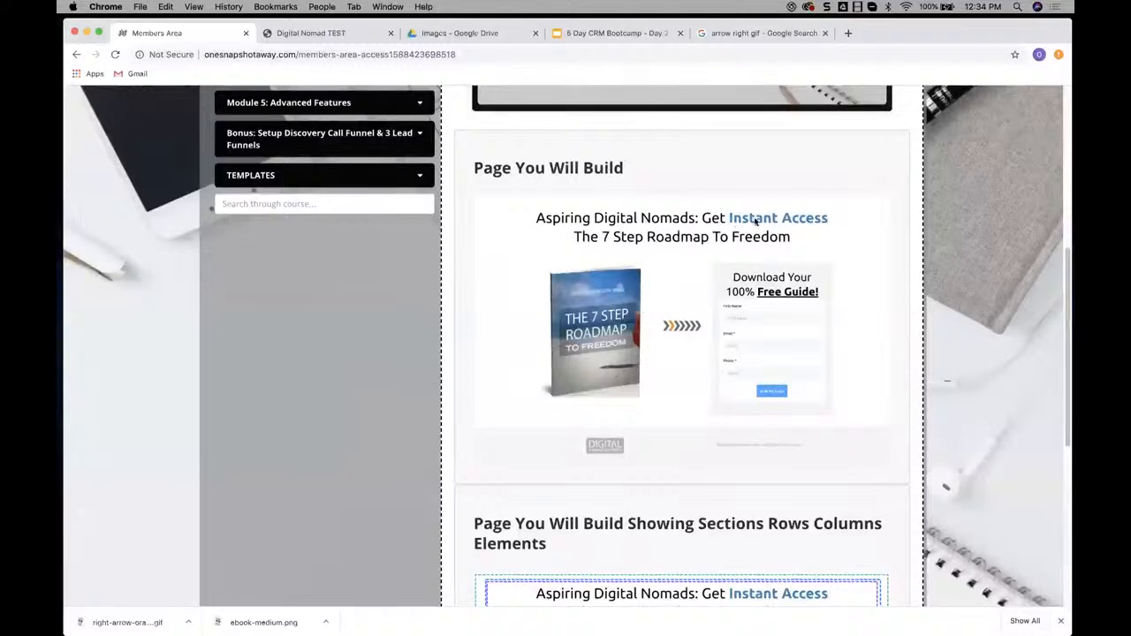
pyautogui.click(332, 32)
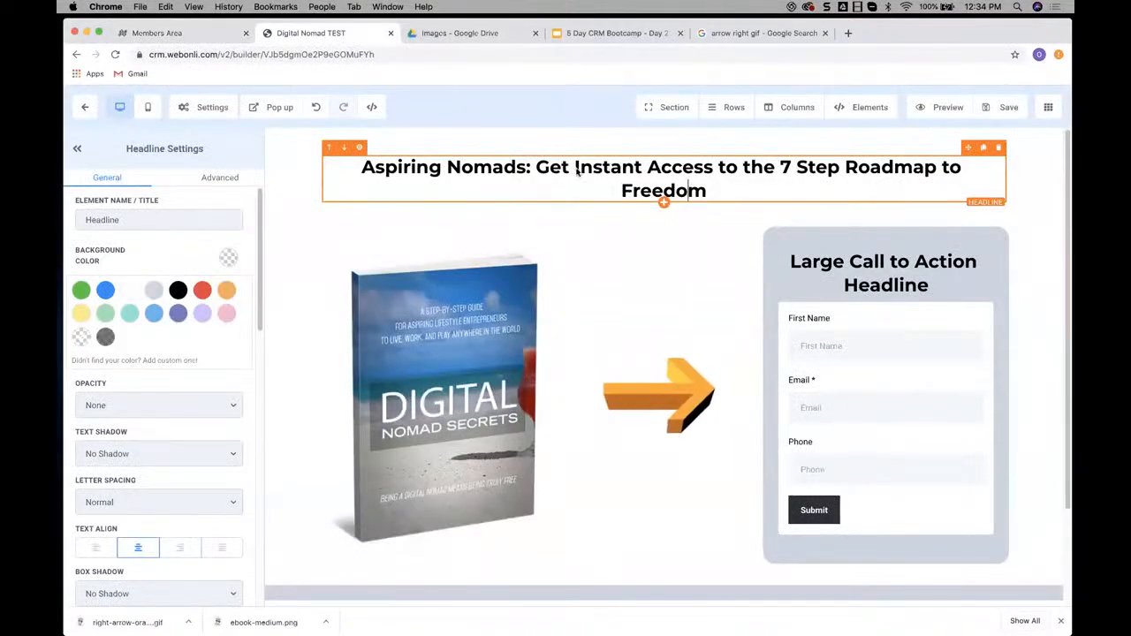
pyautogui.moveTo(574, 168); pyautogui.dragTo(715, 179)
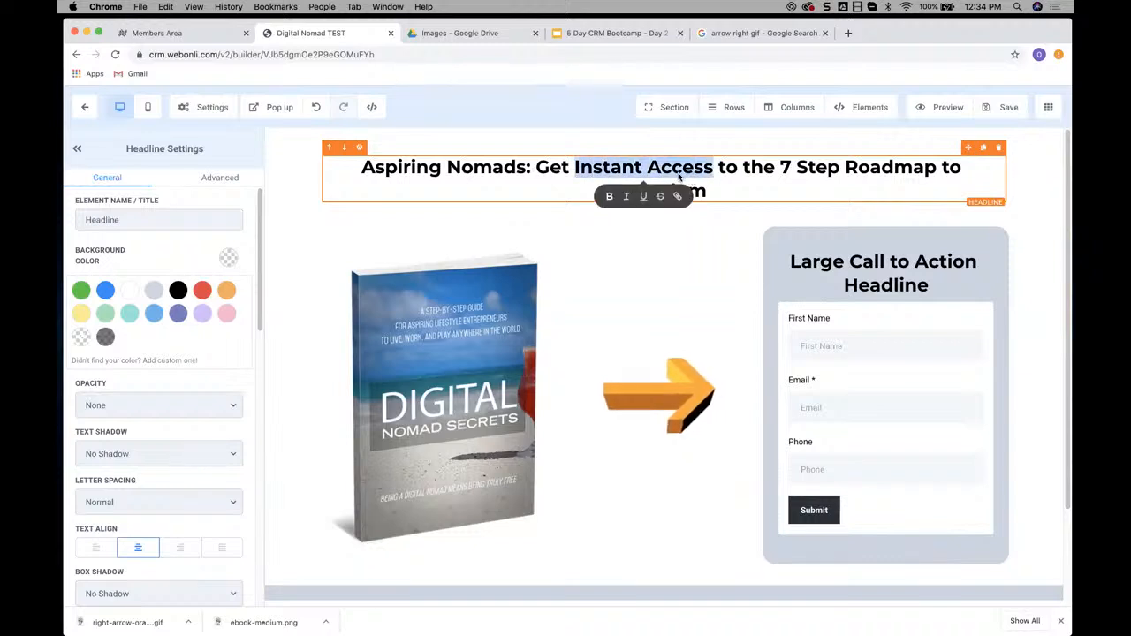
pyautogui.click(609, 198)
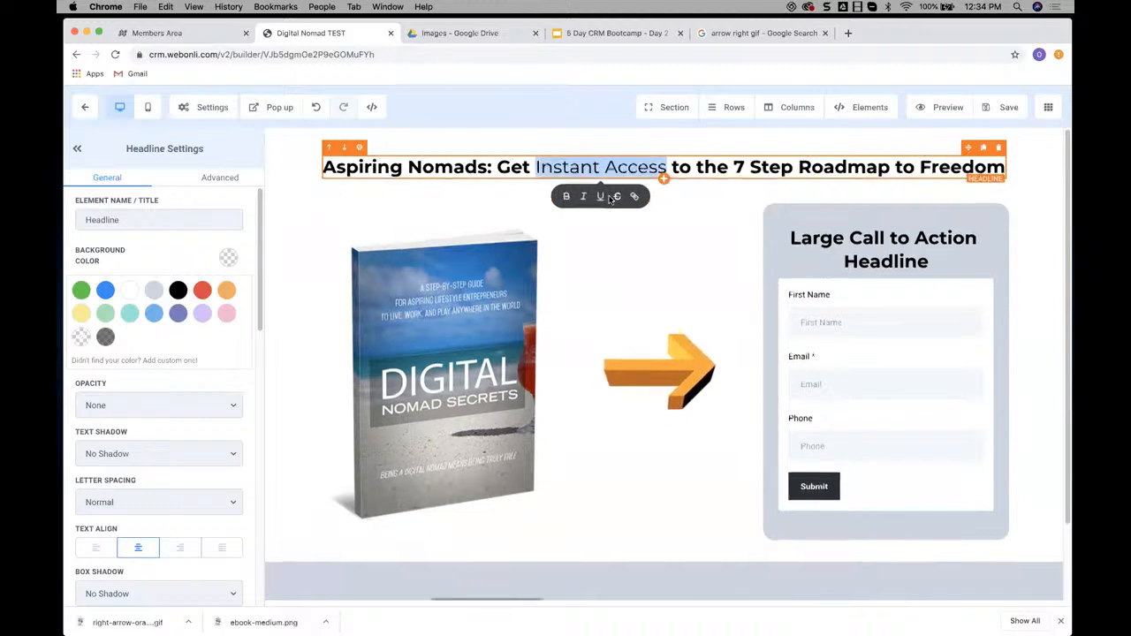
pyautogui.click(567, 197)
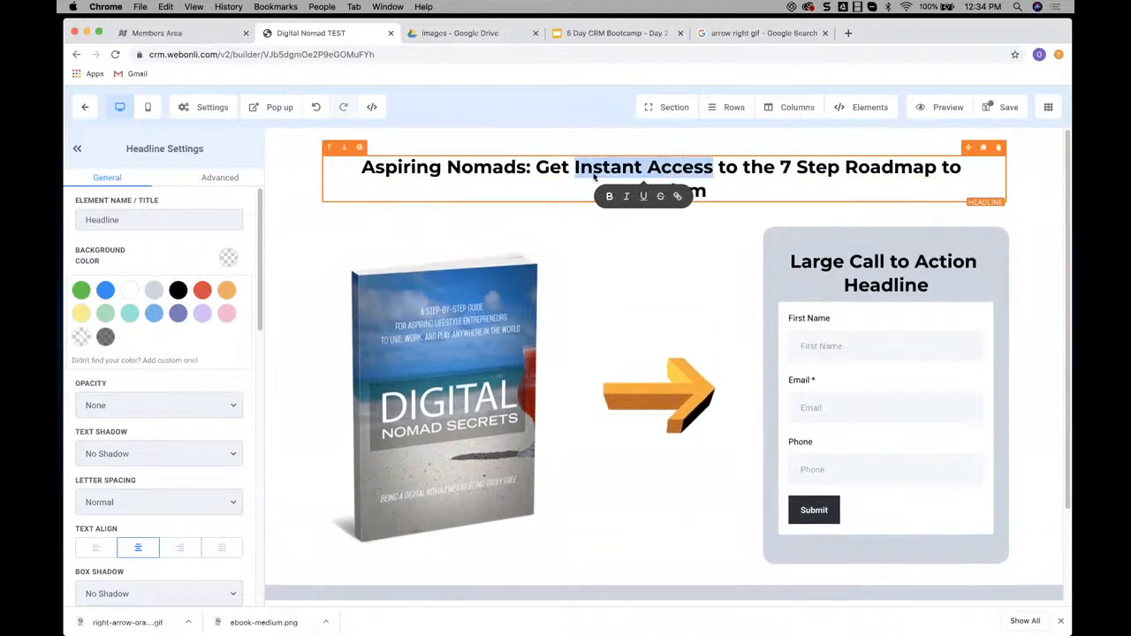
# Remove the bold formatting from the whole headline and make only "Instant Access" bold
pyautogui.moveTo(711, 194); pyautogui.dragTo(372, 168)
pyautogui.click(629, 220)
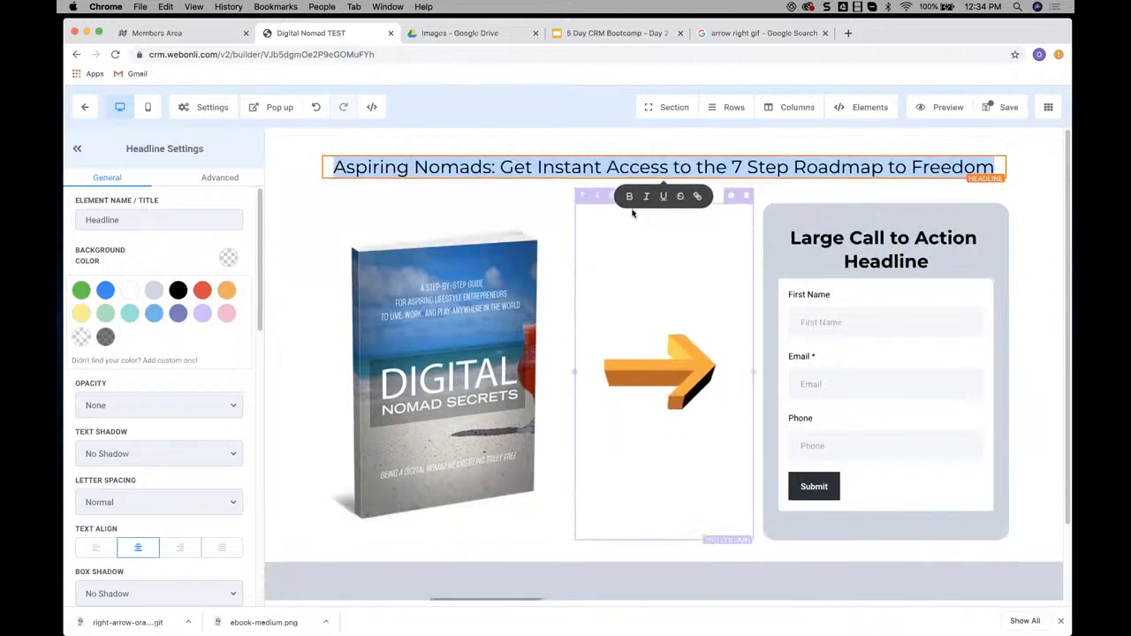
pyautogui.click(629, 167)
pyautogui.moveTo(580, 168); pyautogui.dragTo(664, 172)
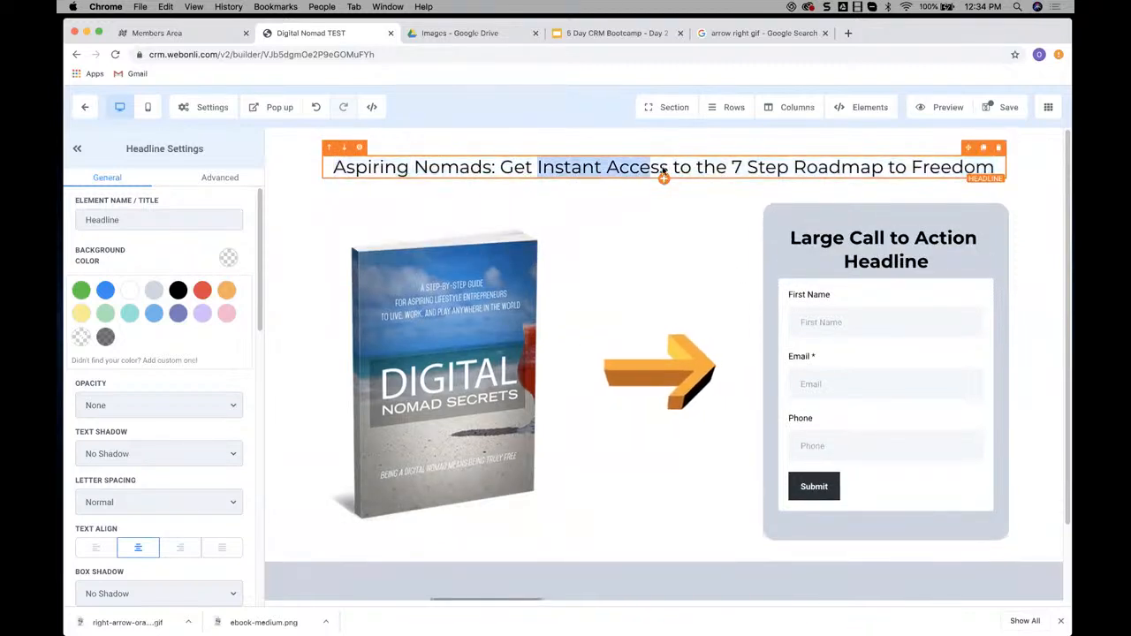
pyautogui.click(569, 196)
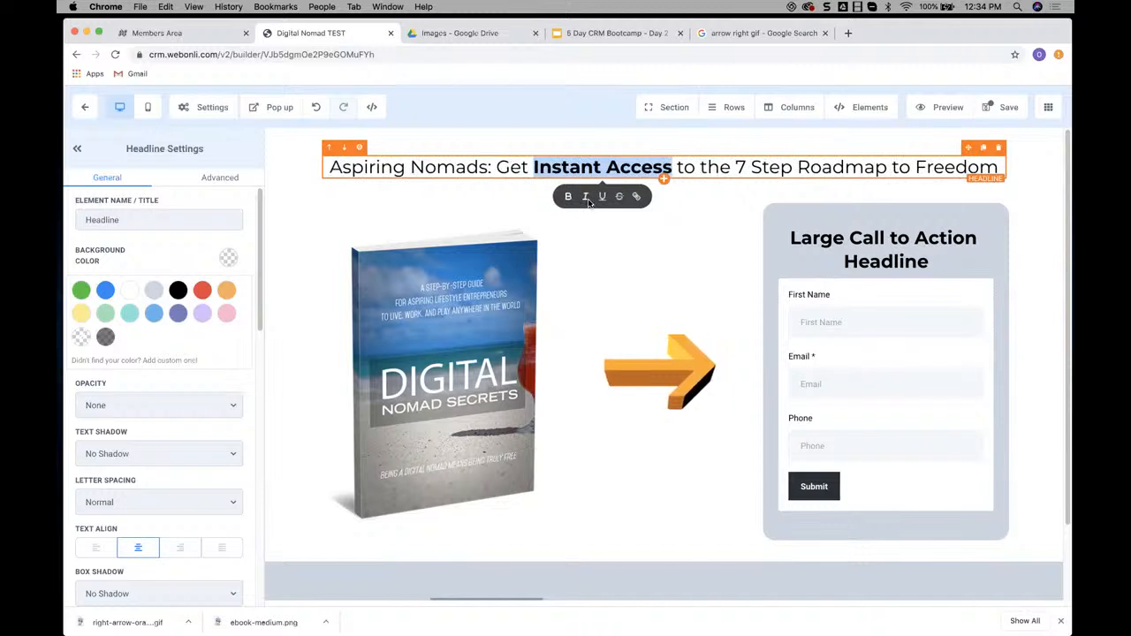
# Italicize and underline "Instant Access" in the headline and set the headline's bold text color to blue
pyautogui.click(586, 196)
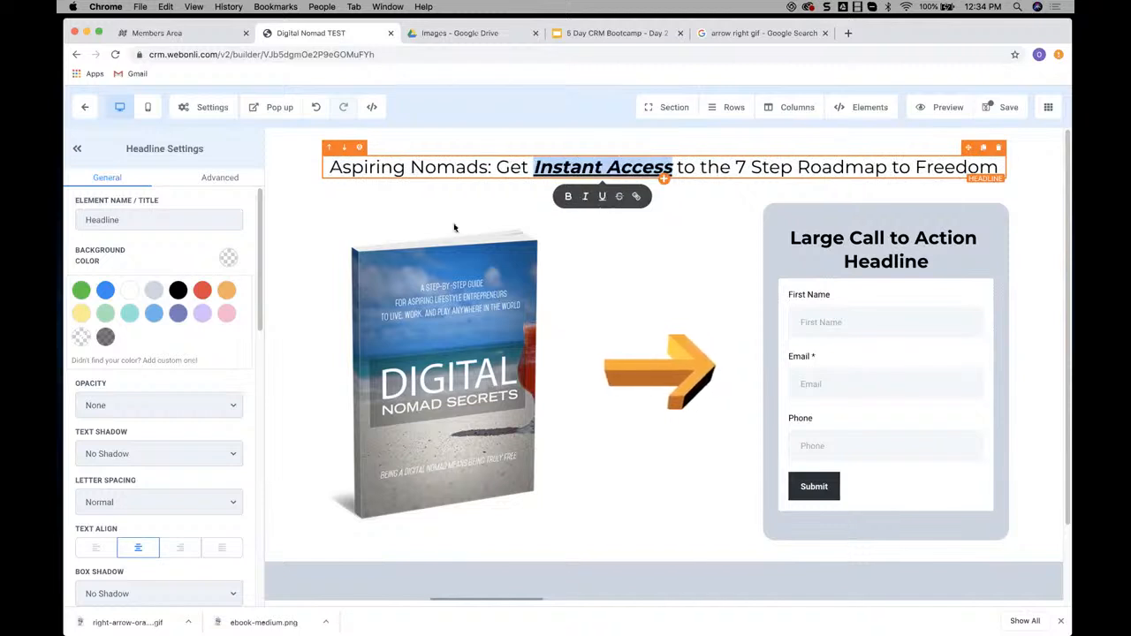
pyautogui.scroll(-10, 196, 291)
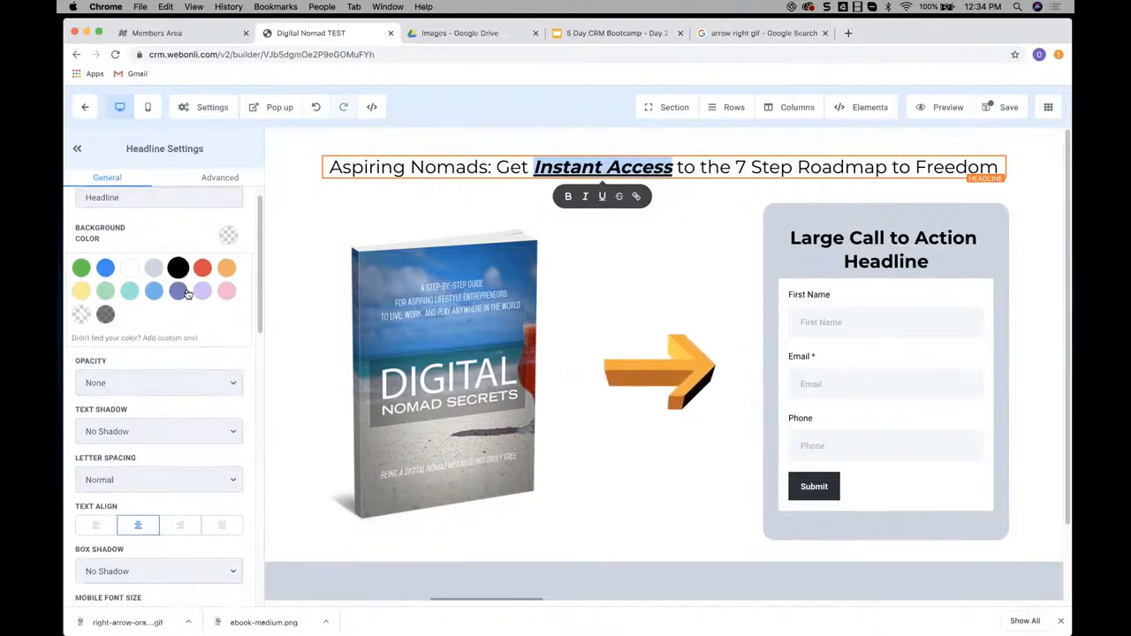
pyautogui.scroll(-5, 187, 294)
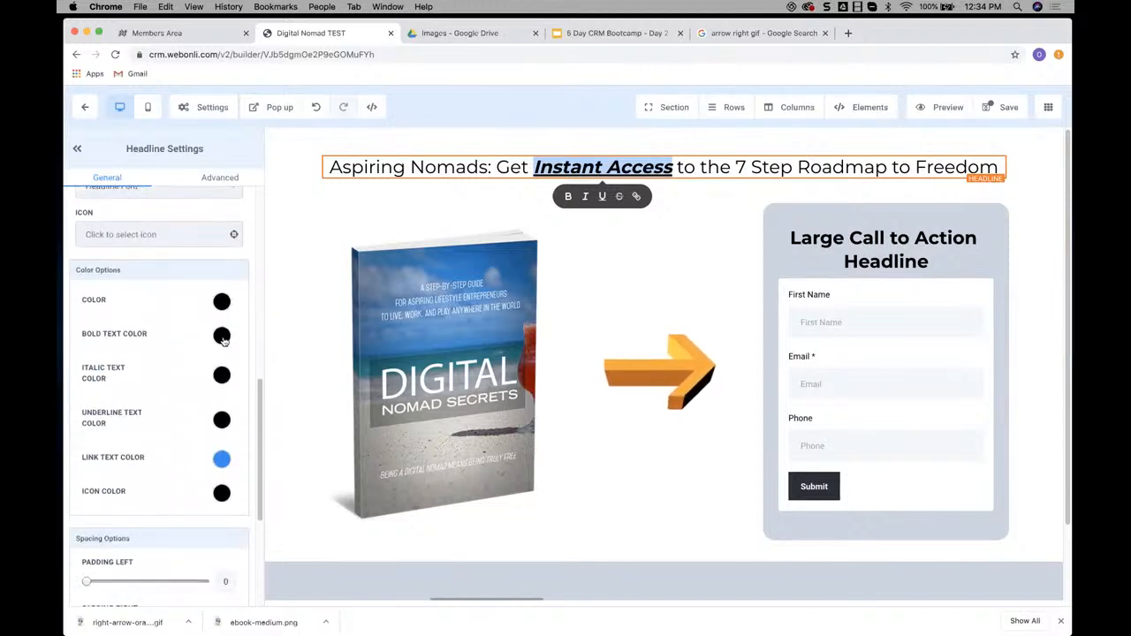
pyautogui.click(222, 336)
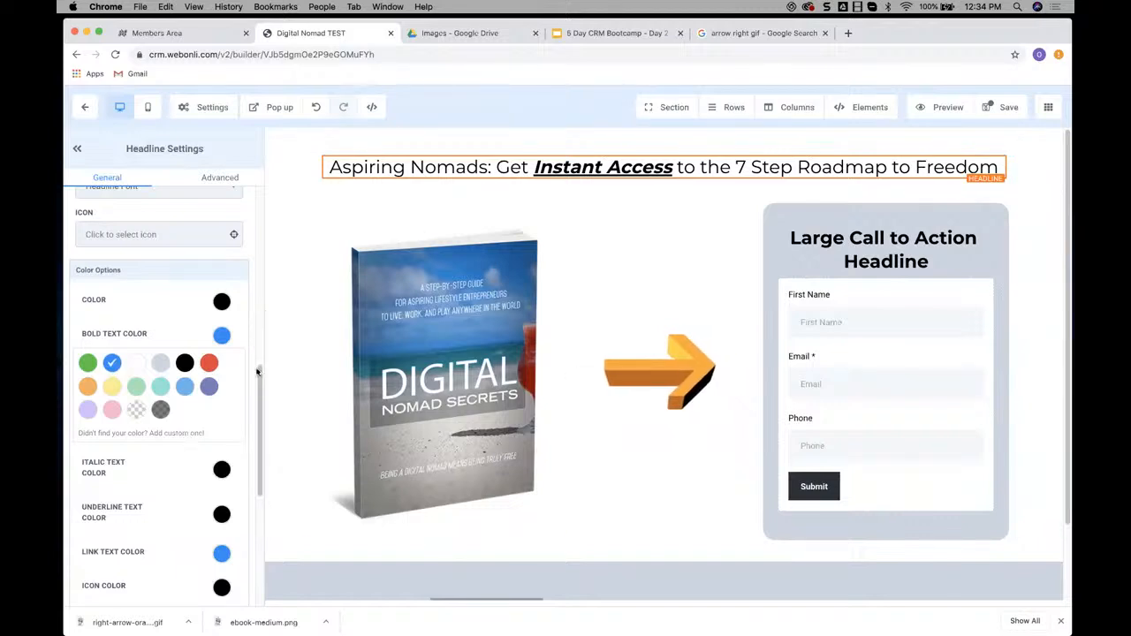
# Remove the underline and italic formatting from "Instant Access" in the headline
pyautogui.tripleClick(602, 167)
pyautogui.click(656, 168)
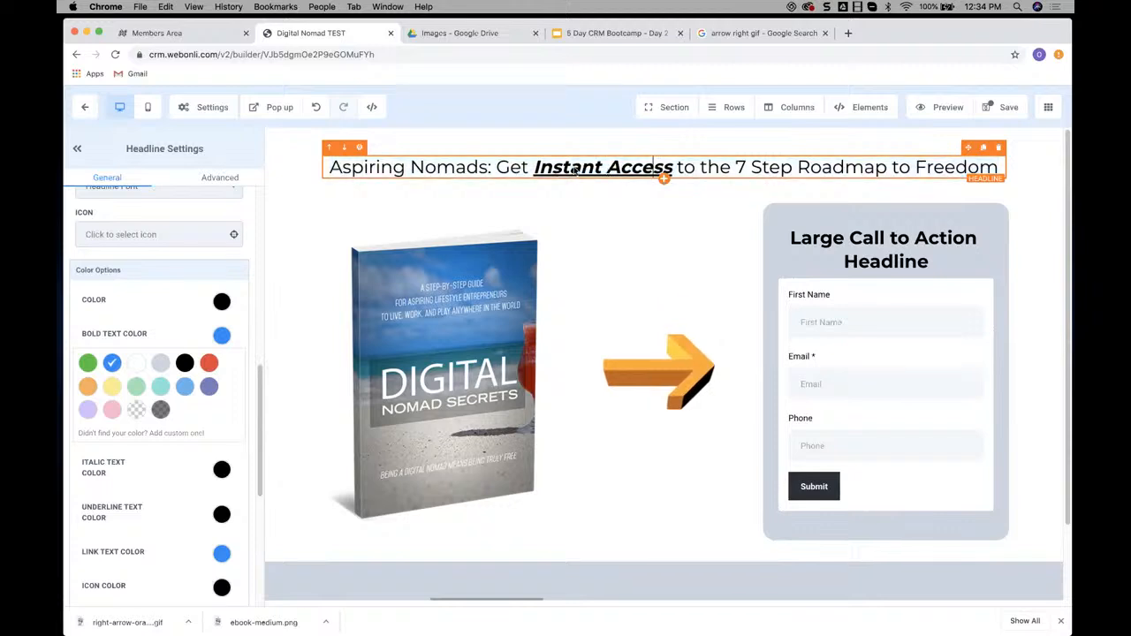
pyautogui.moveTo(547, 174); pyautogui.dragTo(670, 177)
pyautogui.click(602, 198)
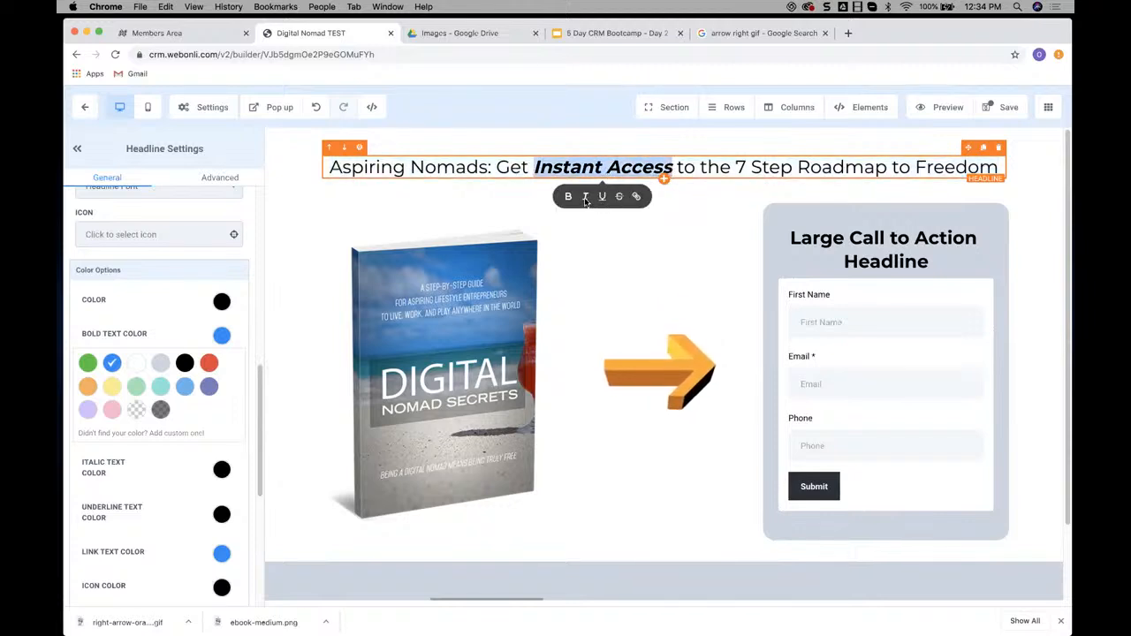
pyautogui.click(585, 198)
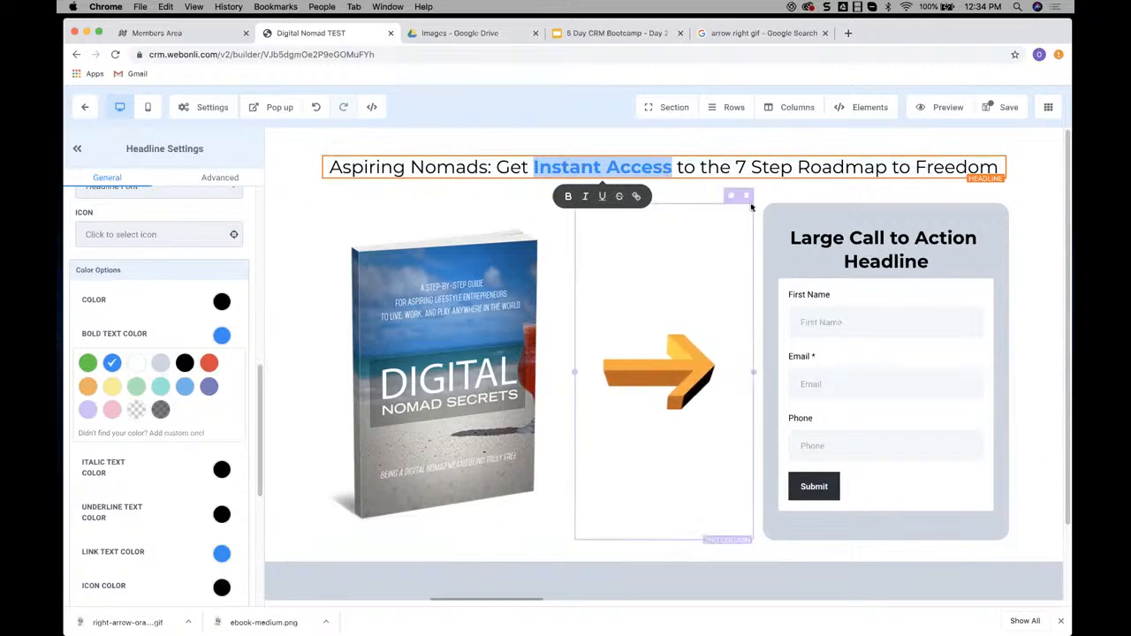
pyautogui.click(665, 189)
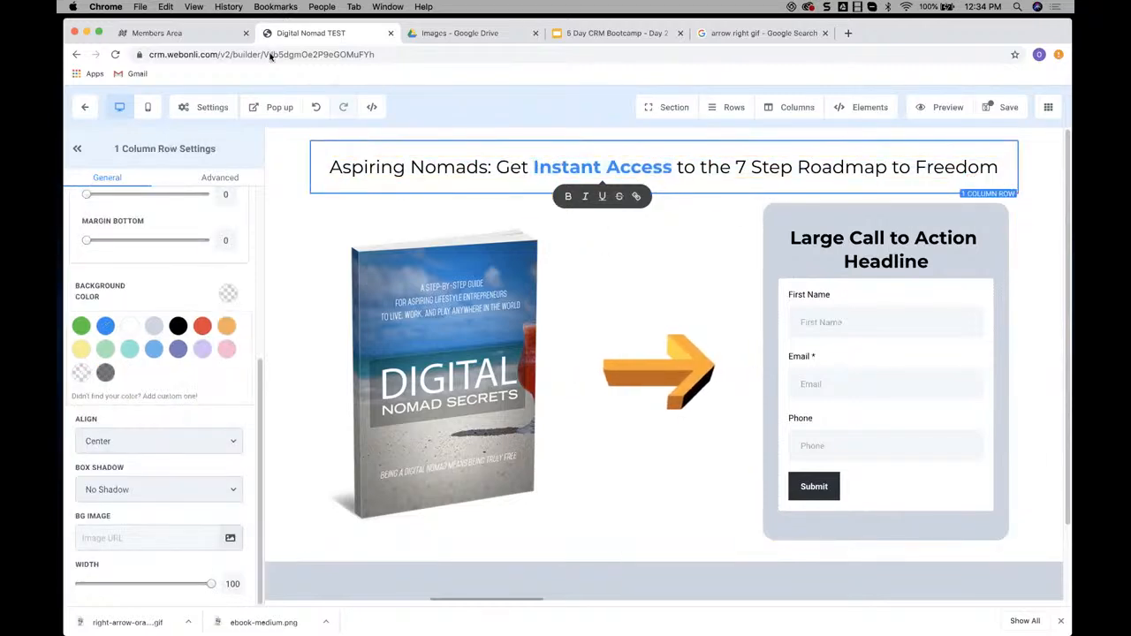
# Check the restyled headline against the example page in the Members Area
pyautogui.click(204, 38)
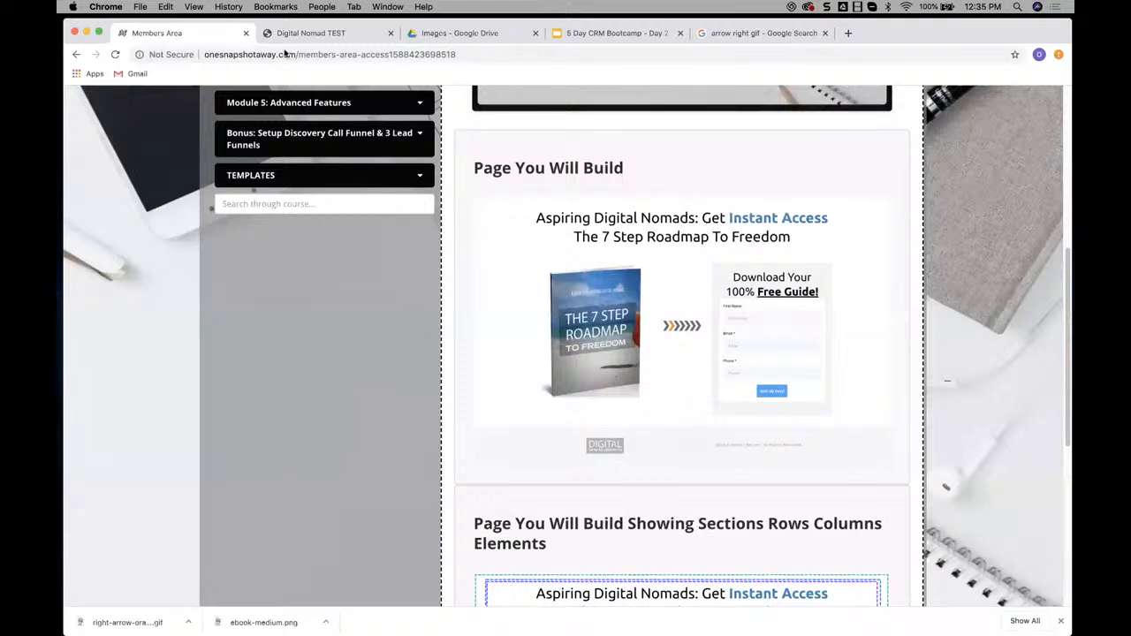
pyautogui.click(296, 34)
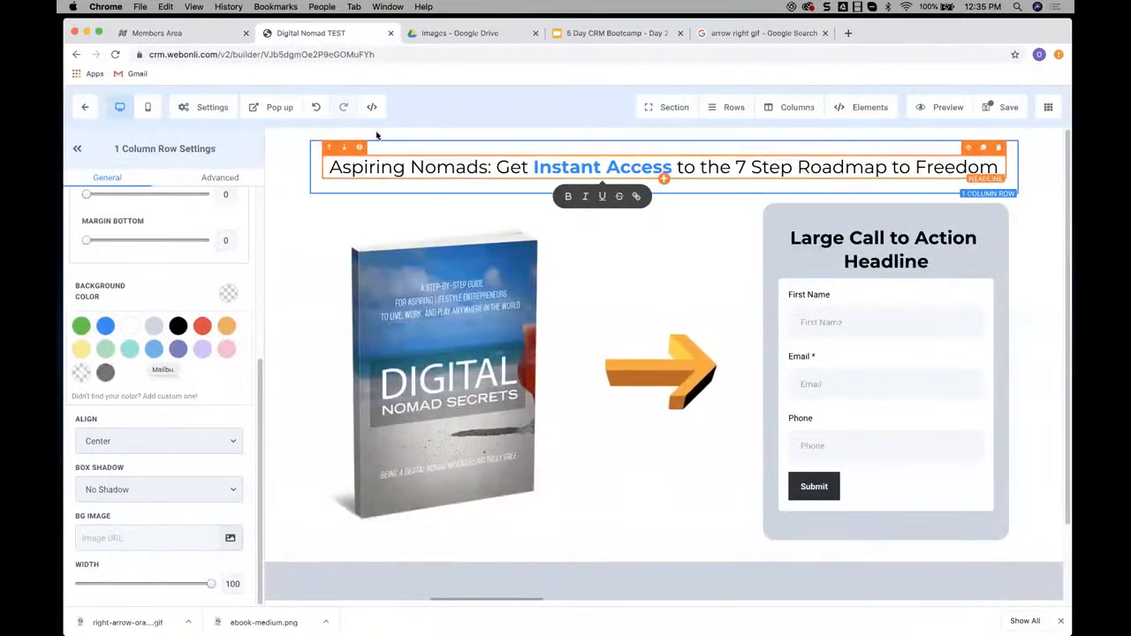
pyautogui.click(204, 36)
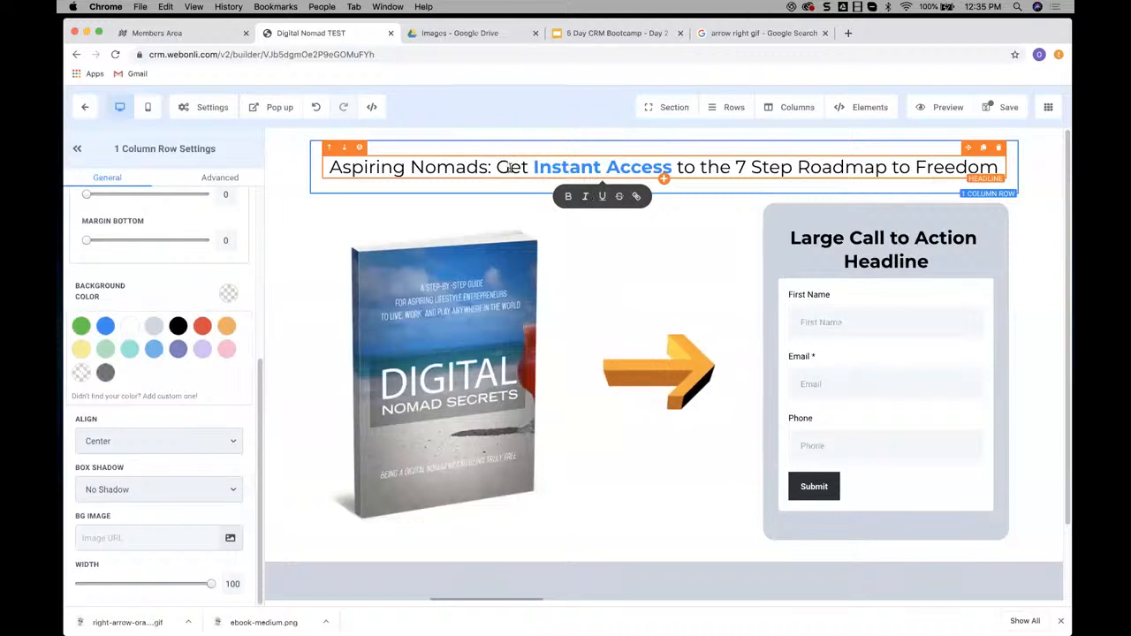
# Set the page's headline font to Arial in the typography settings
pyautogui.moveTo(510, 167); pyautogui.dragTo(410, 168)
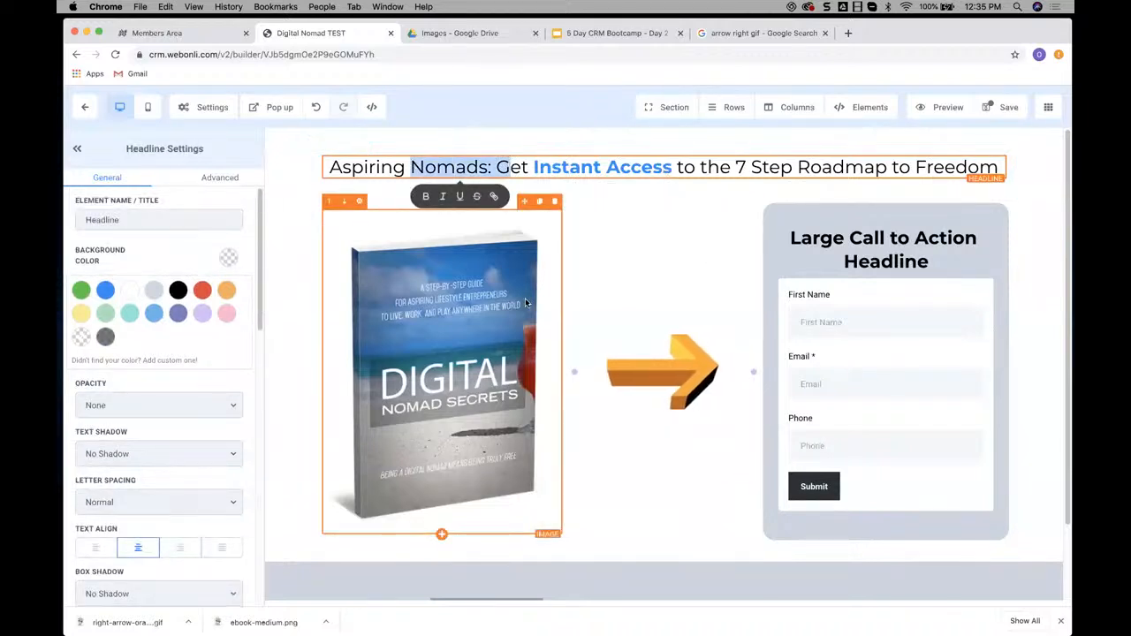
pyautogui.click(206, 108)
pyautogui.click(203, 194)
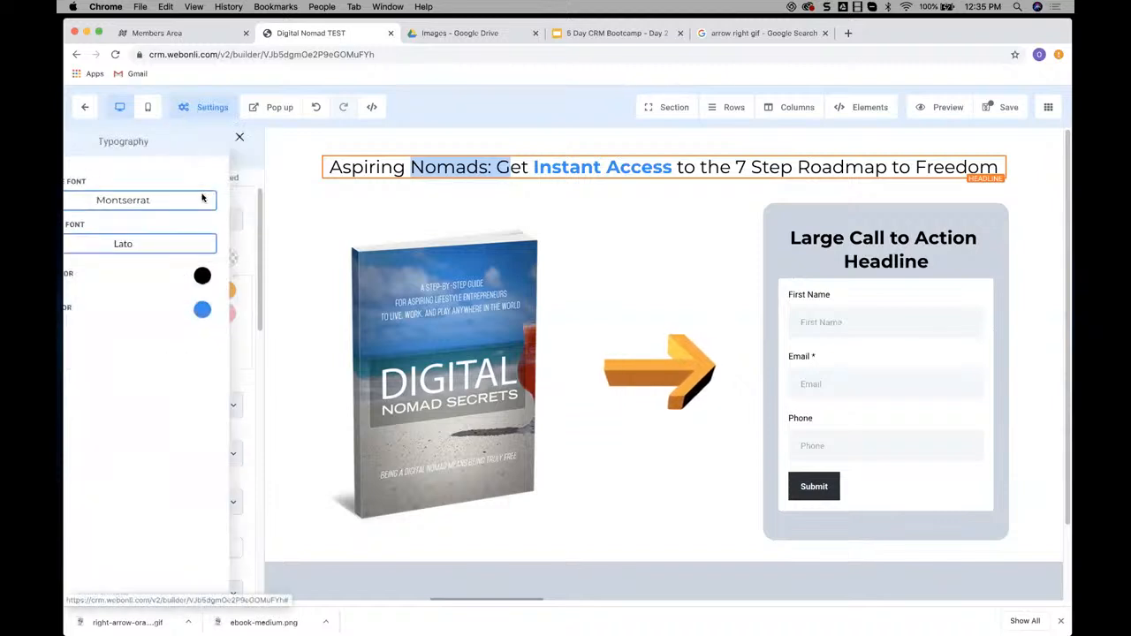
pyautogui.click(194, 202)
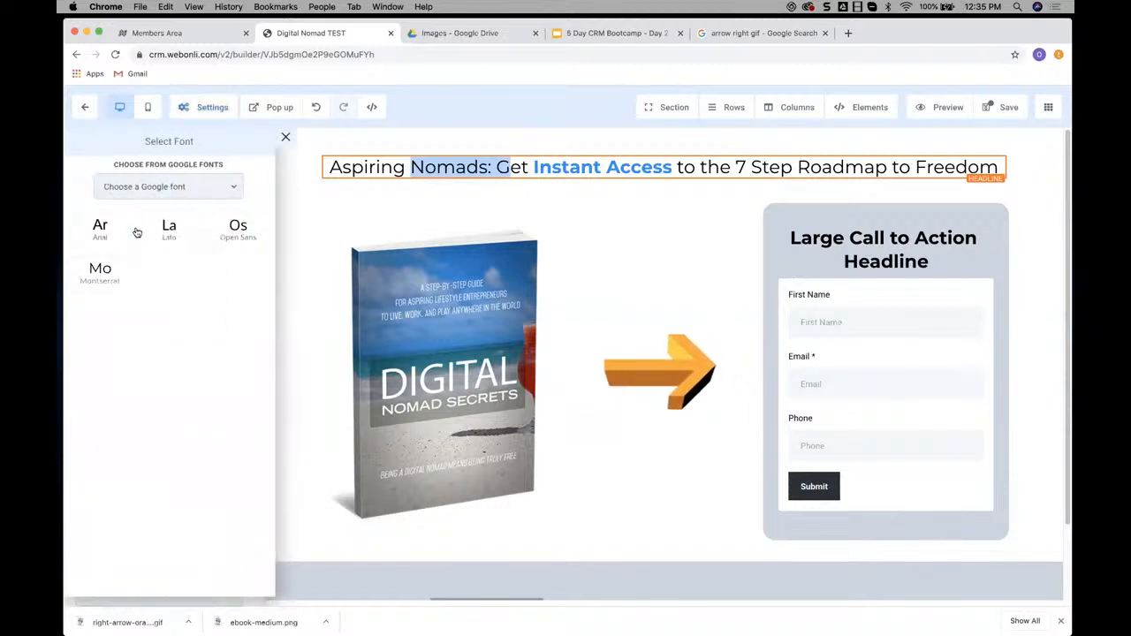
pyautogui.click(100, 229)
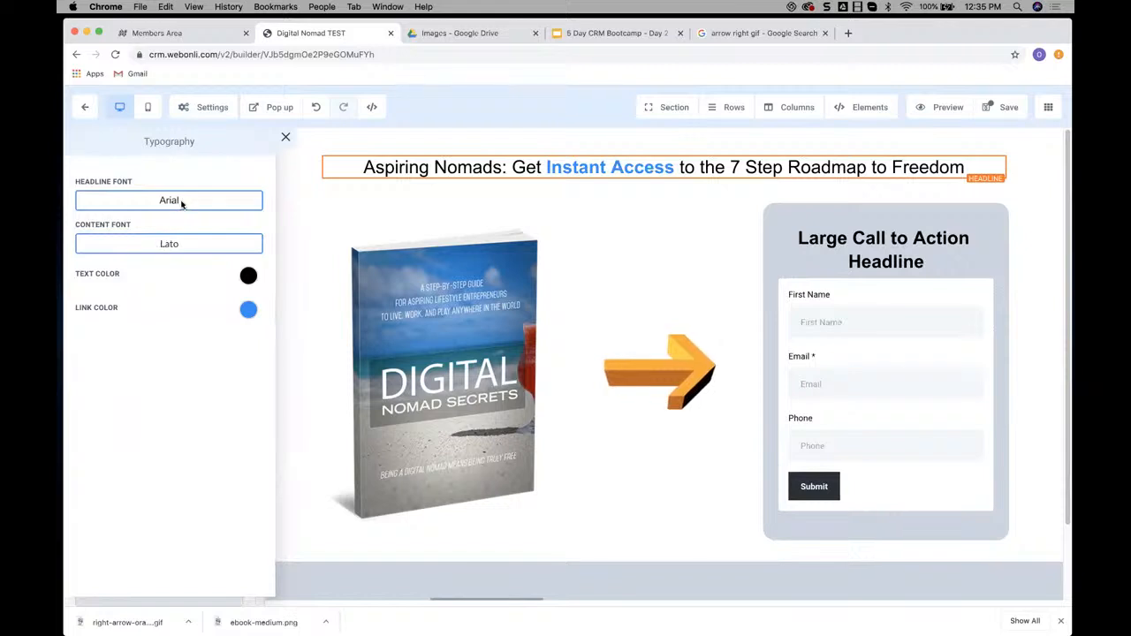
pyautogui.click(285, 138)
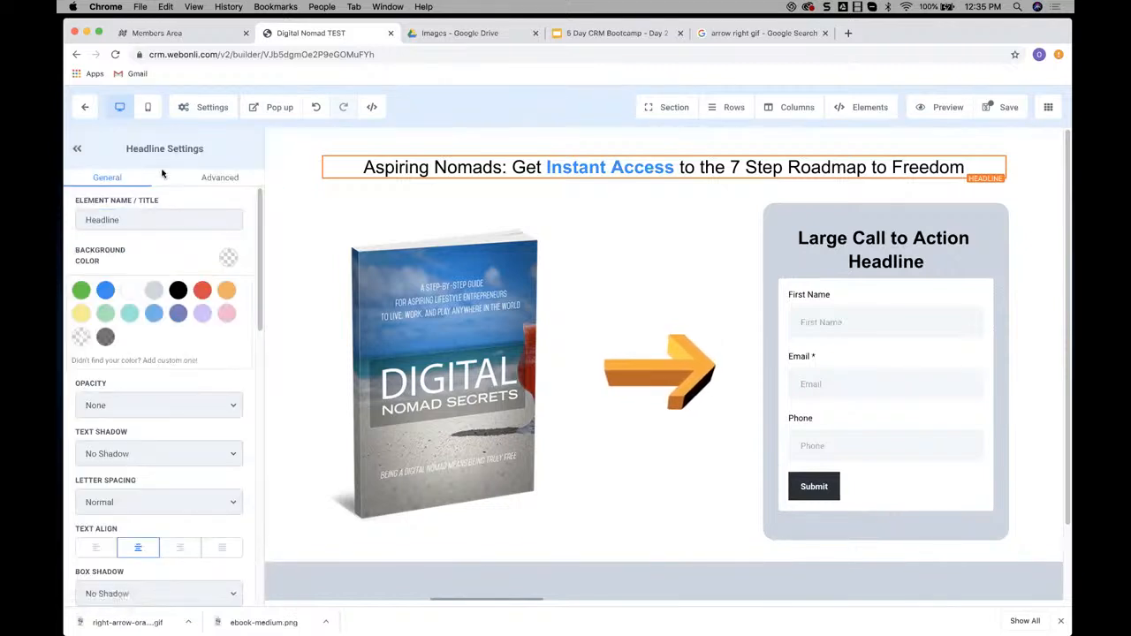
# Set the headline's desktop font size to 51 and check the example in the Members Area
pyautogui.scroll(-5, 217, 313)
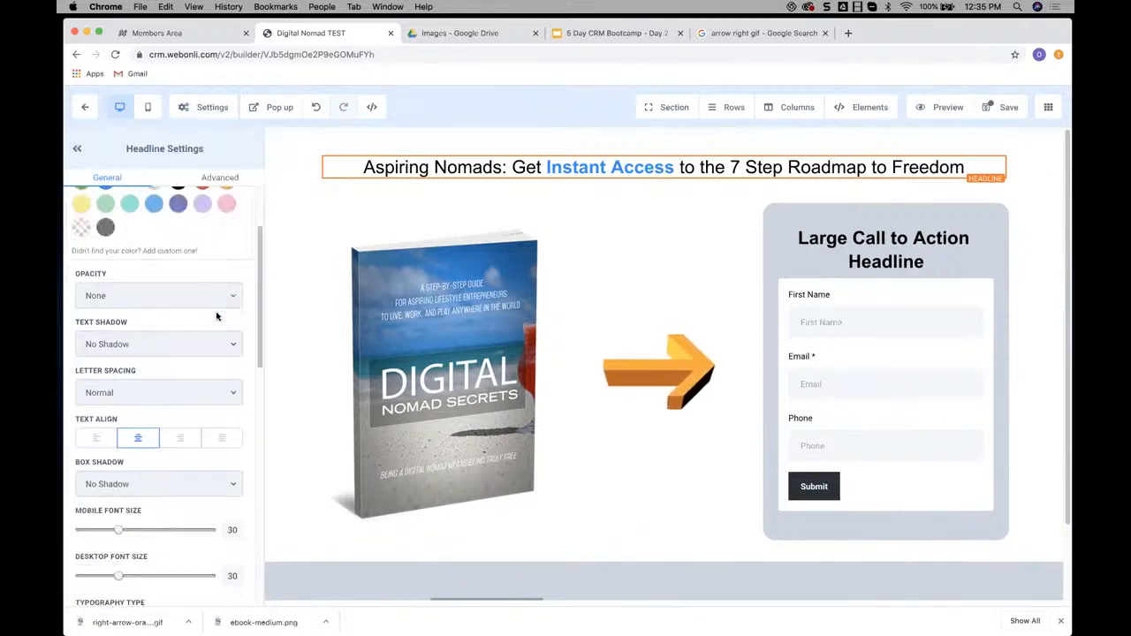
pyautogui.scroll(-1, 178, 330)
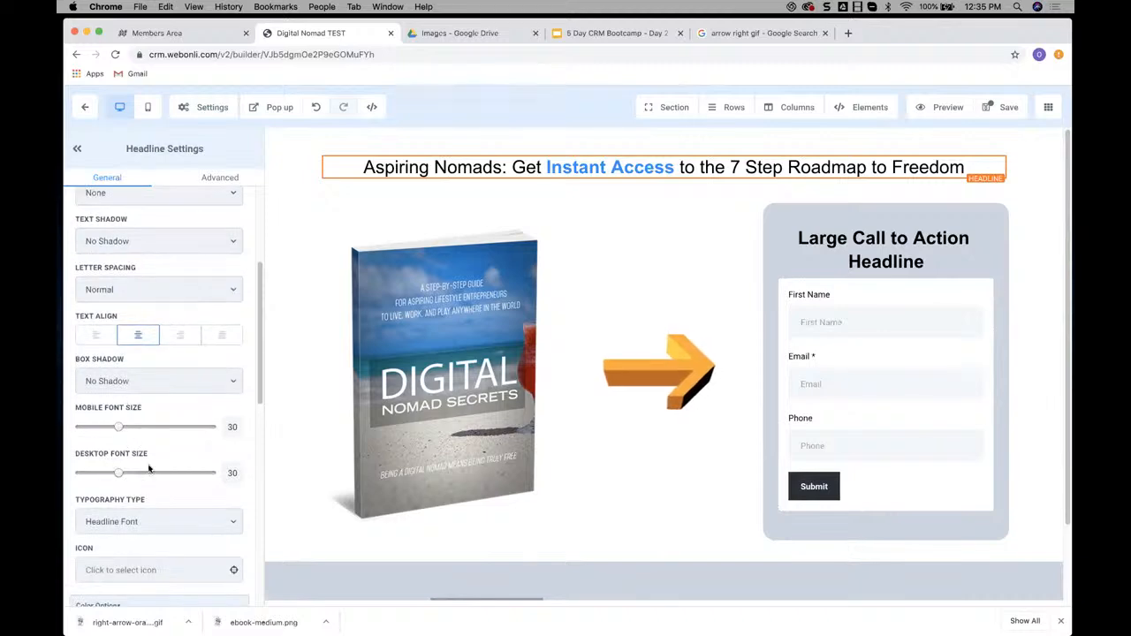
pyautogui.moveTo(122, 474); pyautogui.dragTo(148, 471)
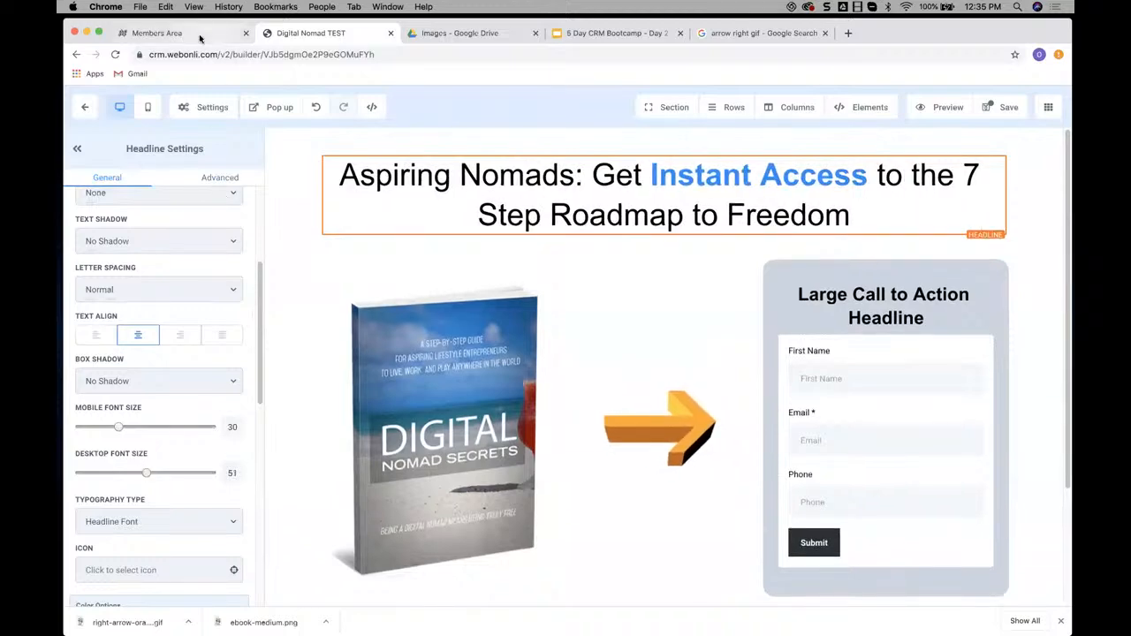
pyautogui.click(168, 33)
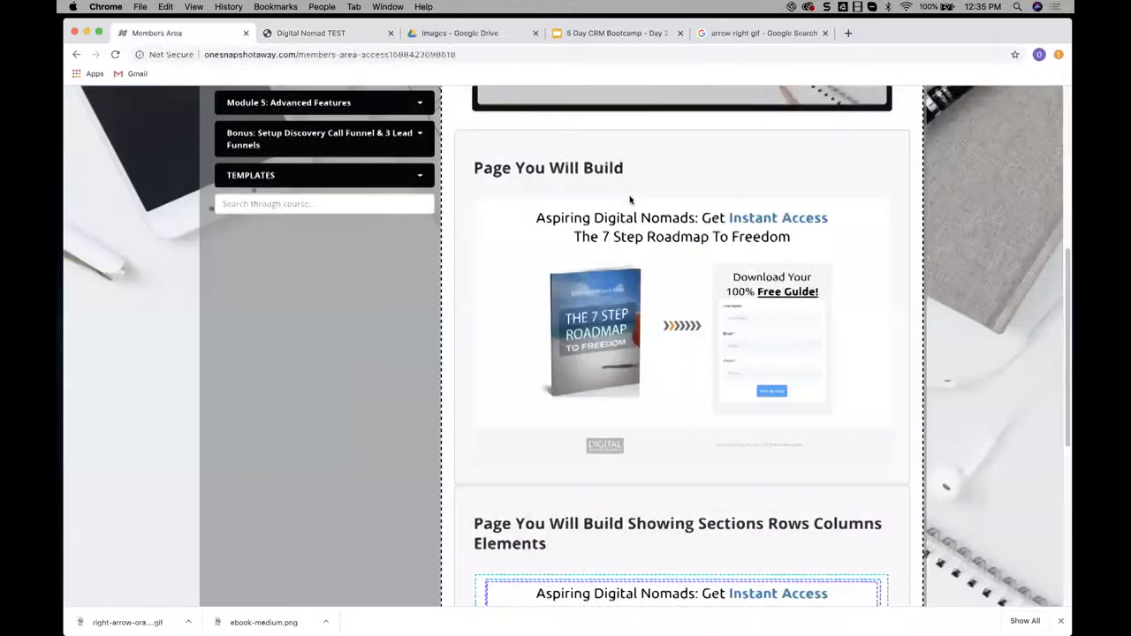
# Add a period at the end of the Digital Nomad TEST page's headline and open the page's typography settings
pyautogui.click(336, 33)
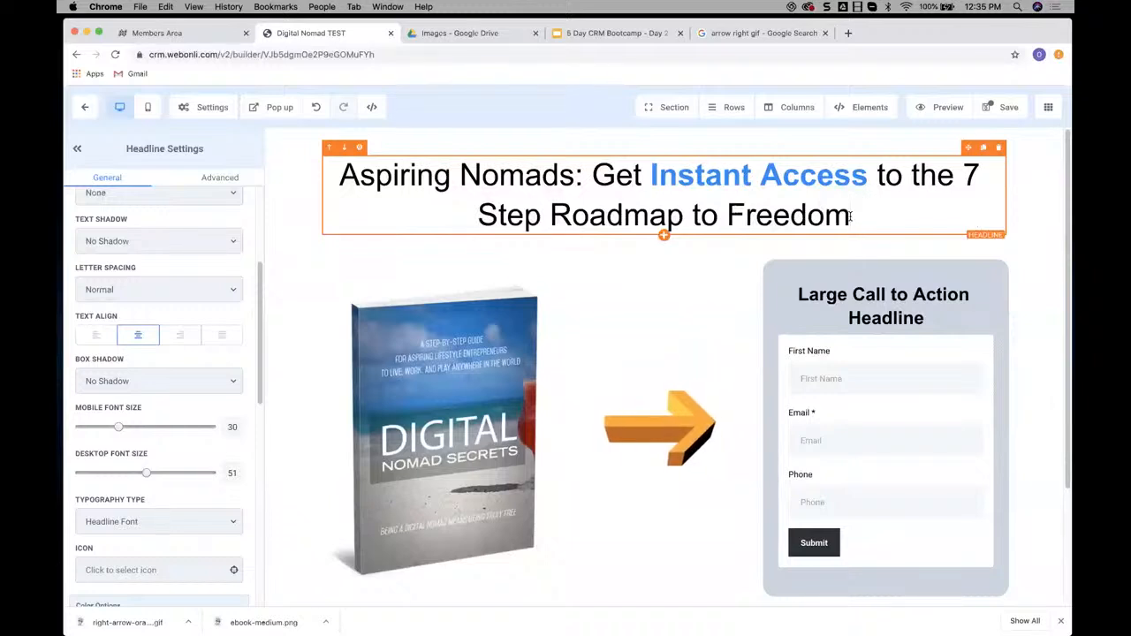
pyautogui.click(851, 218)
pyautogui.write('.')
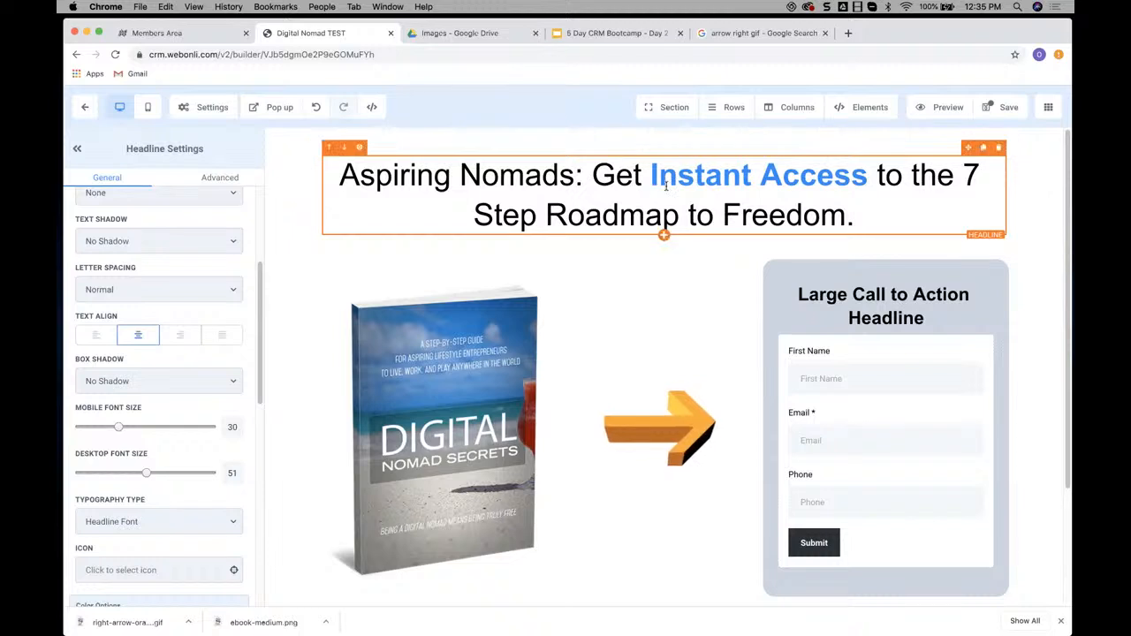
pyautogui.click(193, 107)
pyautogui.click(204, 191)
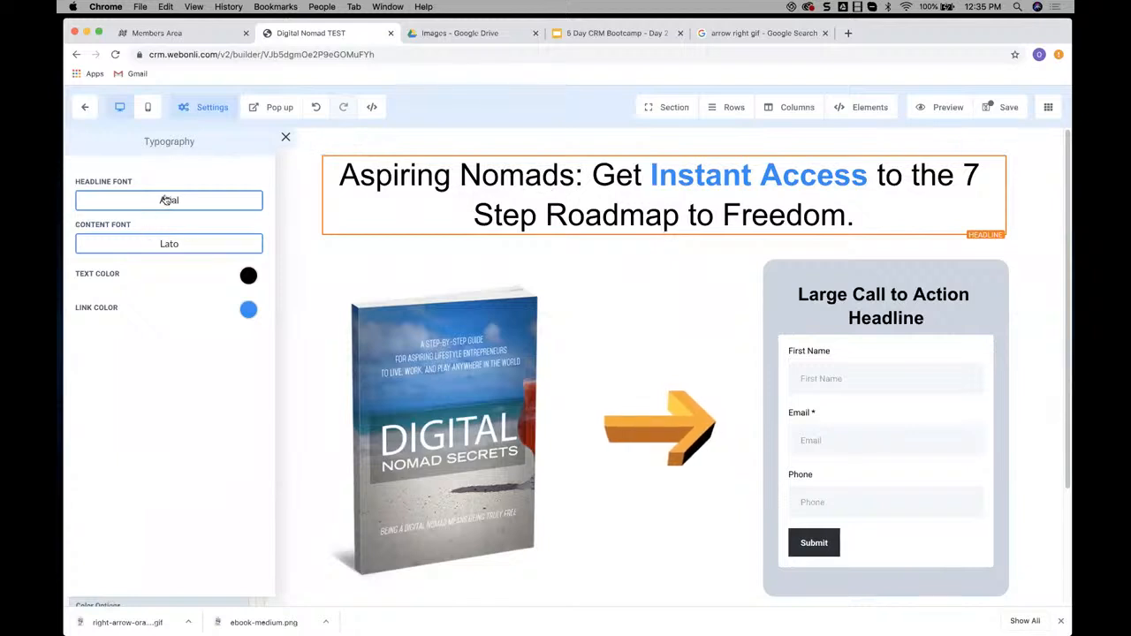
# Search Google for "google fonts" in place of the arrow image search and open the Google Fonts site
pyautogui.click(825, 34)
pyautogui.click(702, 34)
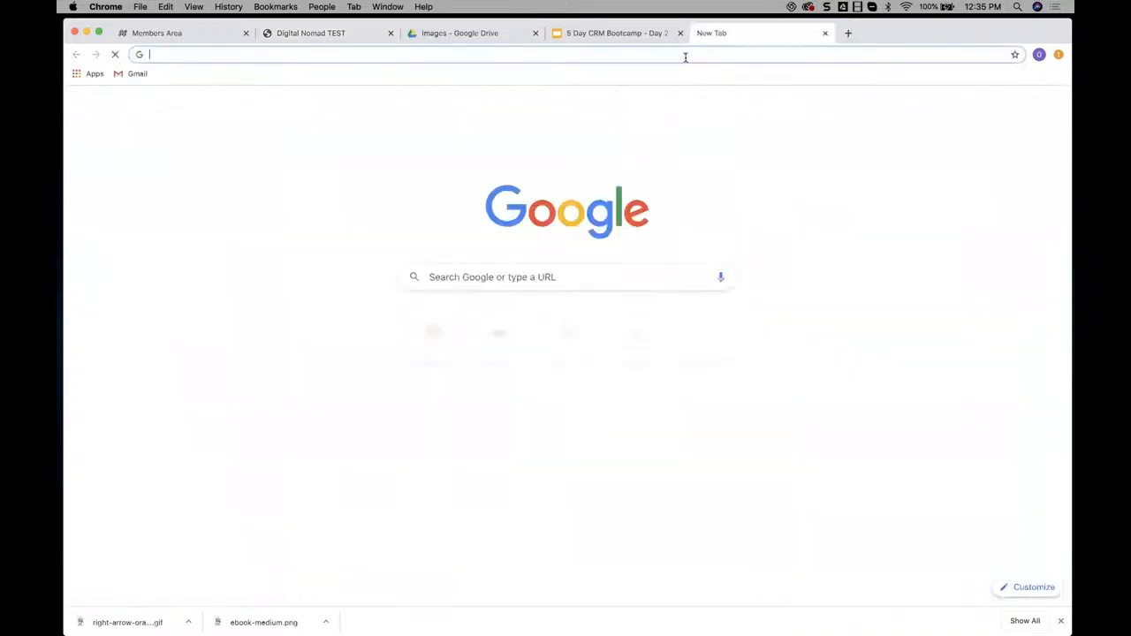
pyautogui.write('google fonts')
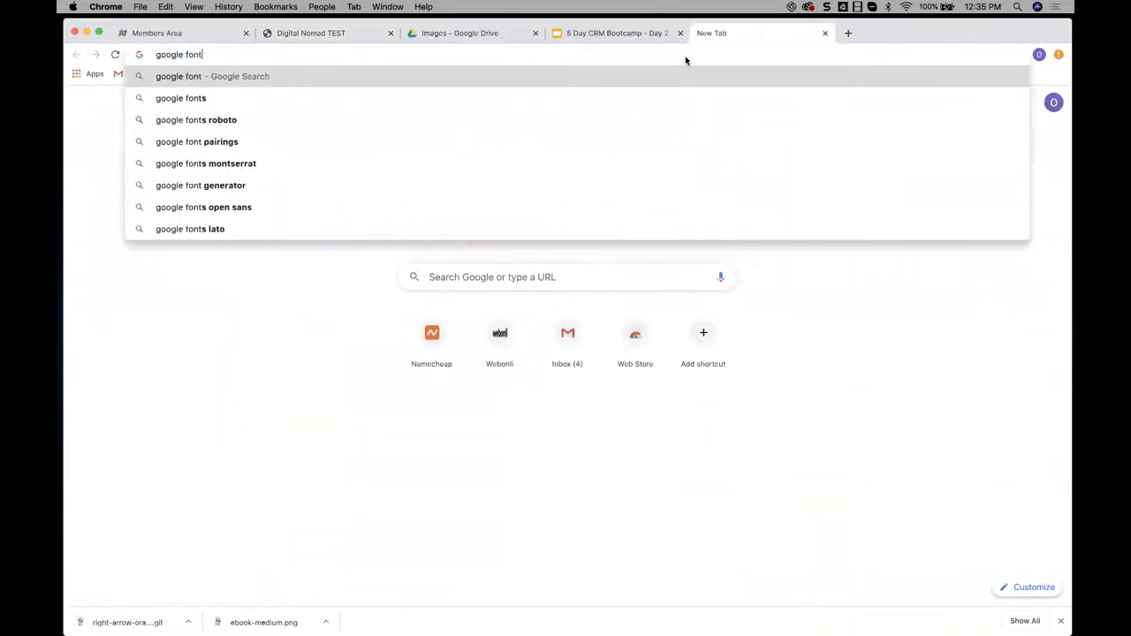
pyautogui.press('Return')
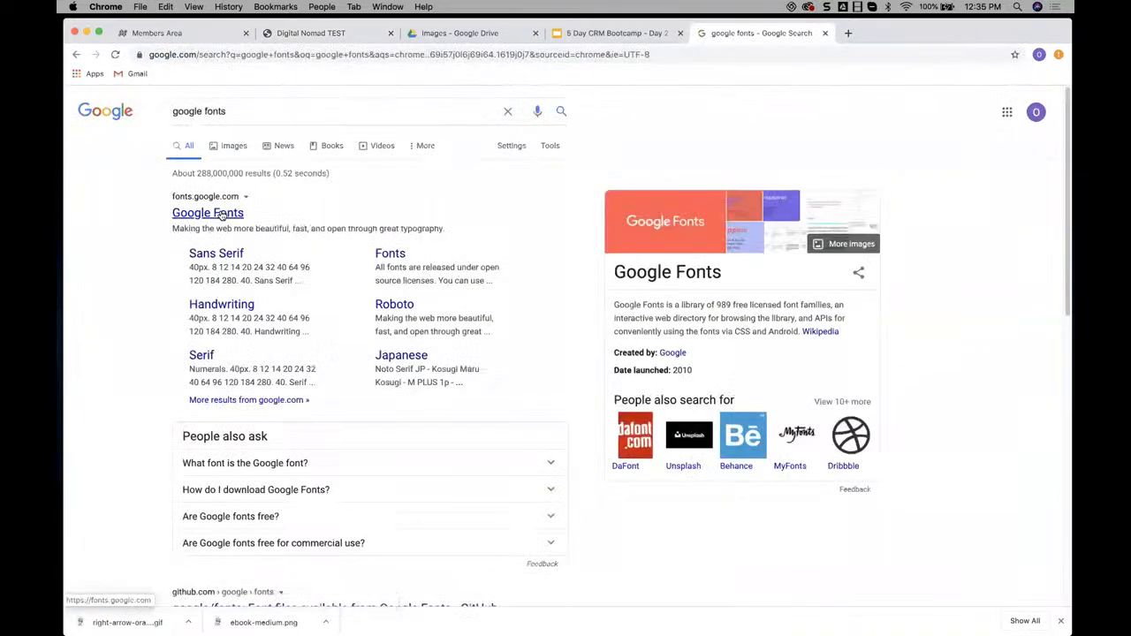
pyautogui.click(221, 214)
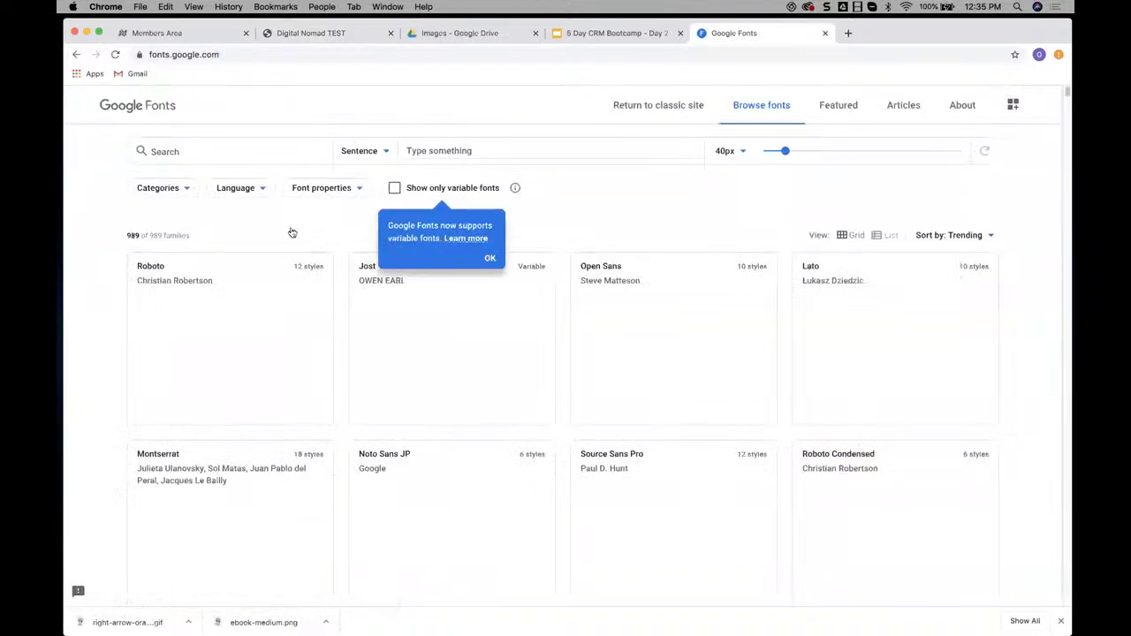
# Filter the Google Fonts catalogue to the Handwriting category only and browse the fonts
pyautogui.click(187, 189)
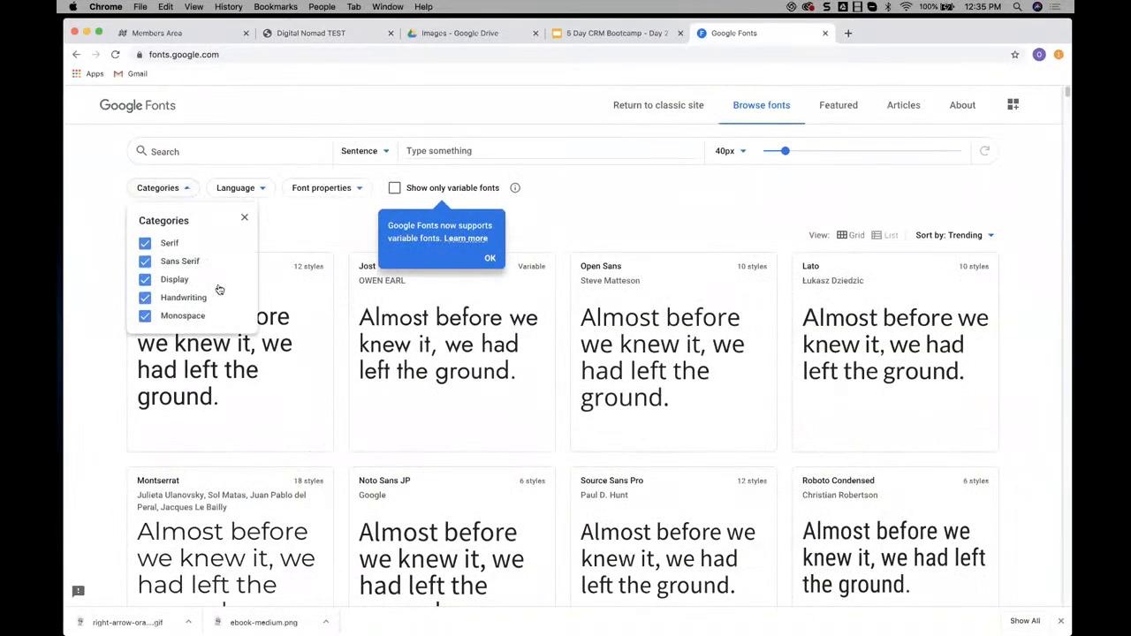
pyautogui.click(145, 279)
pyautogui.click(145, 243)
pyautogui.click(145, 262)
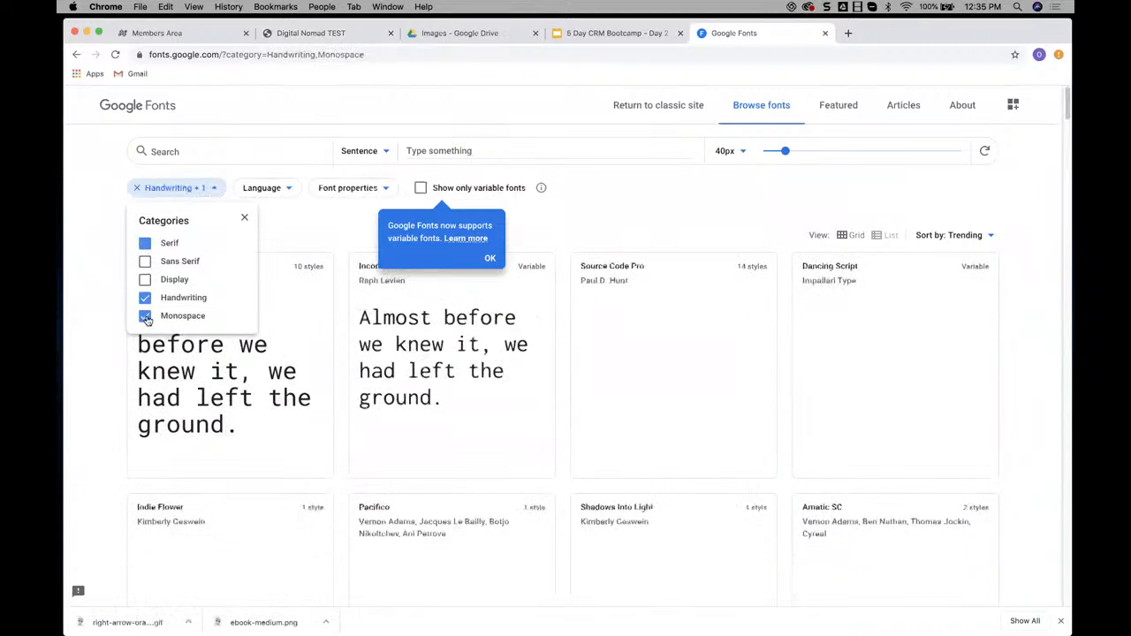
pyautogui.click(145, 317)
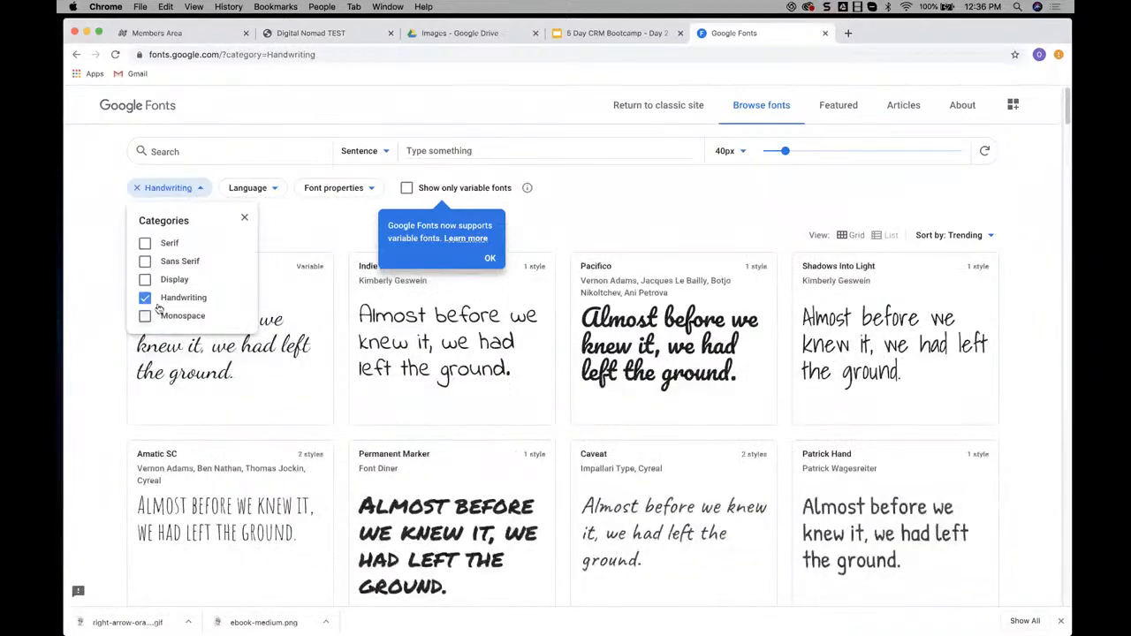
pyautogui.click(653, 225)
pyautogui.scroll(-2, 756, 265)
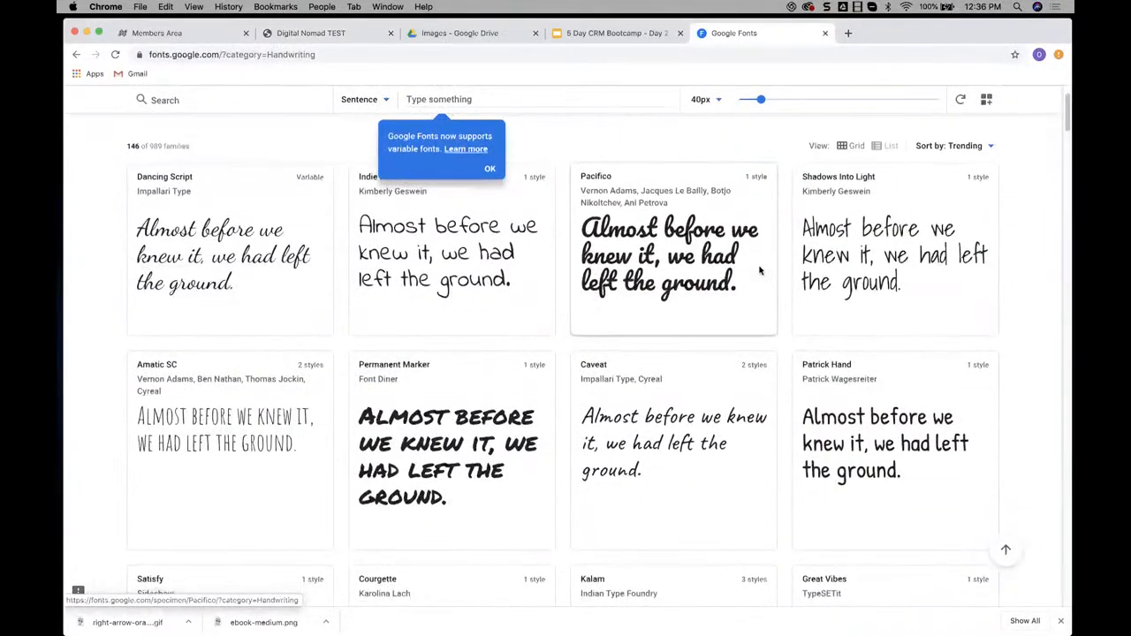
pyautogui.scroll(-1, 760, 270)
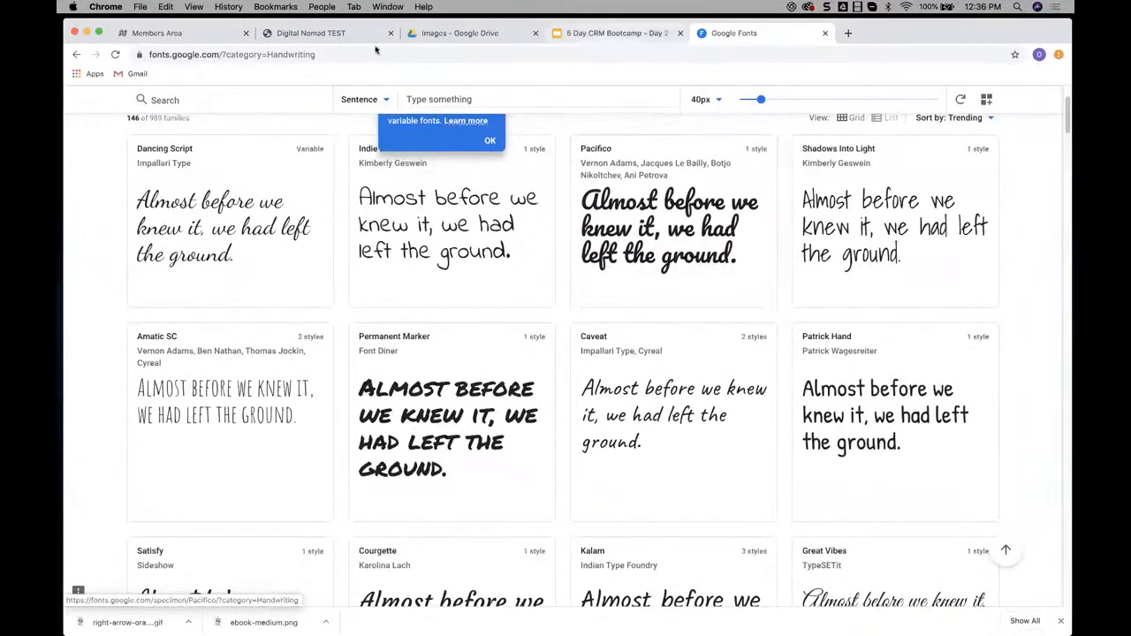
# Set the headline font of the Digital Nomad TEST page to the Google font Pacifico
pyautogui.click(342, 34)
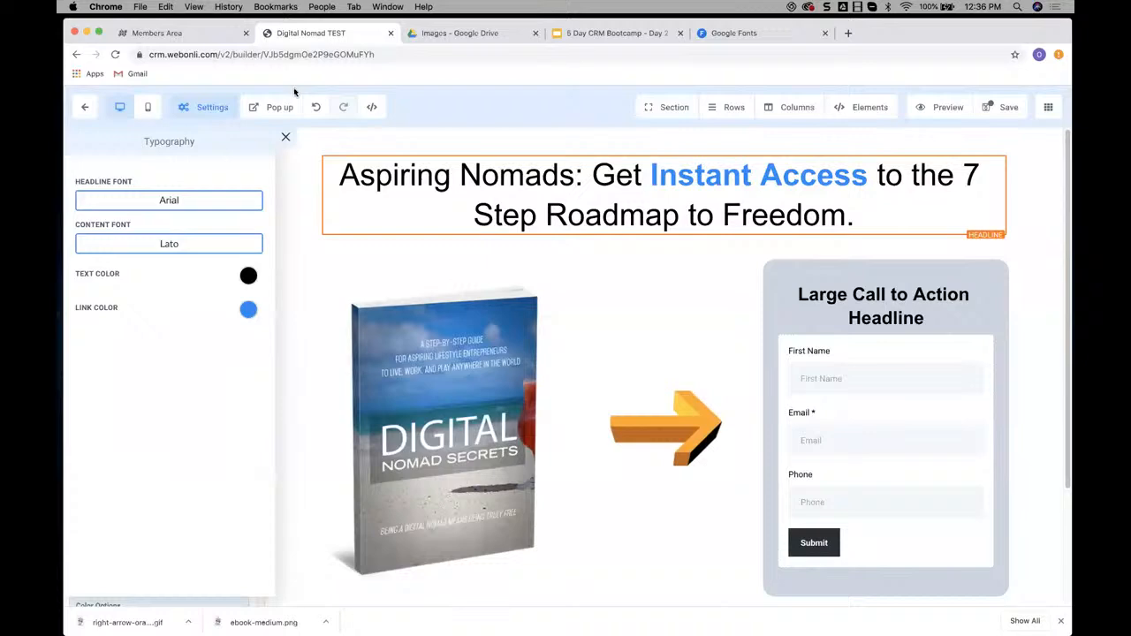
pyautogui.click(173, 203)
pyautogui.click(180, 187)
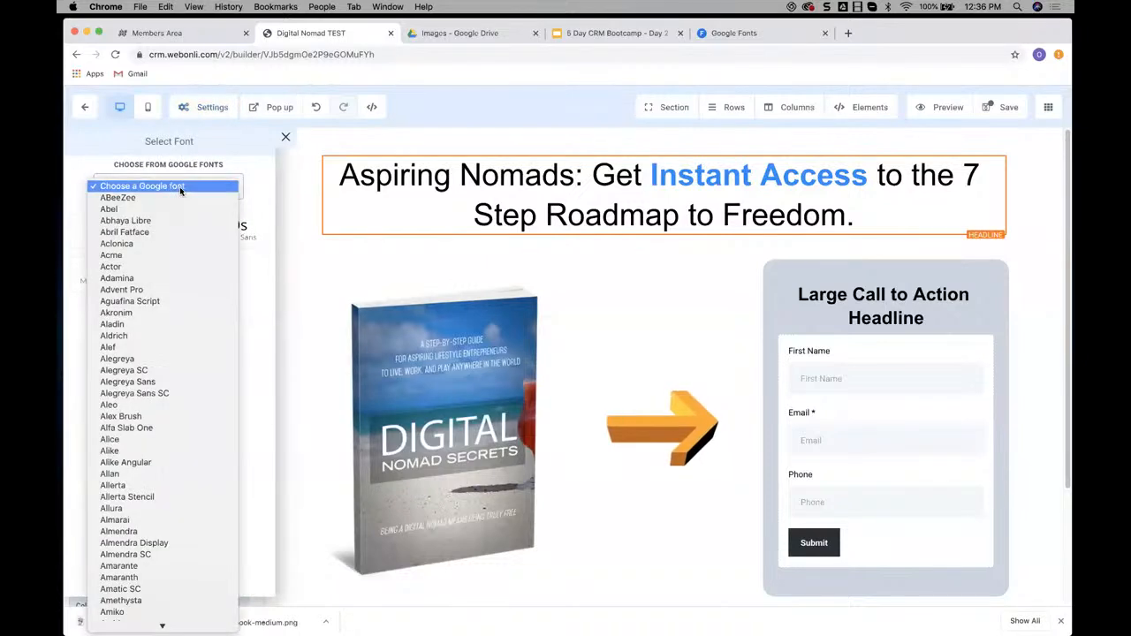
pyautogui.scroll(-20, 172, 208)
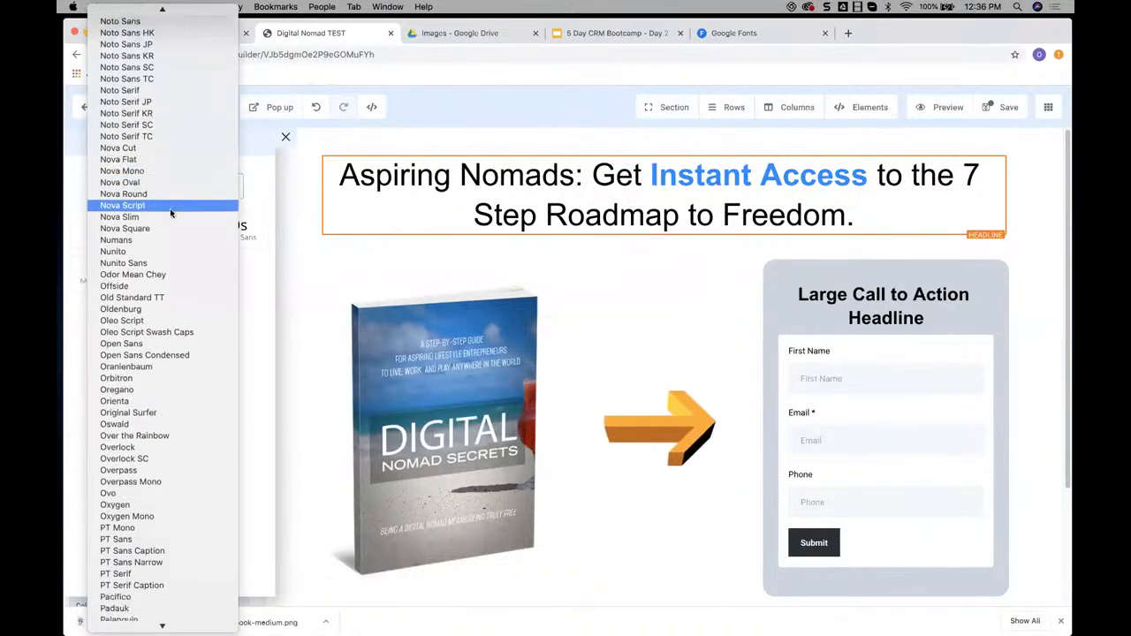
pyautogui.scroll(-3, 154, 331)
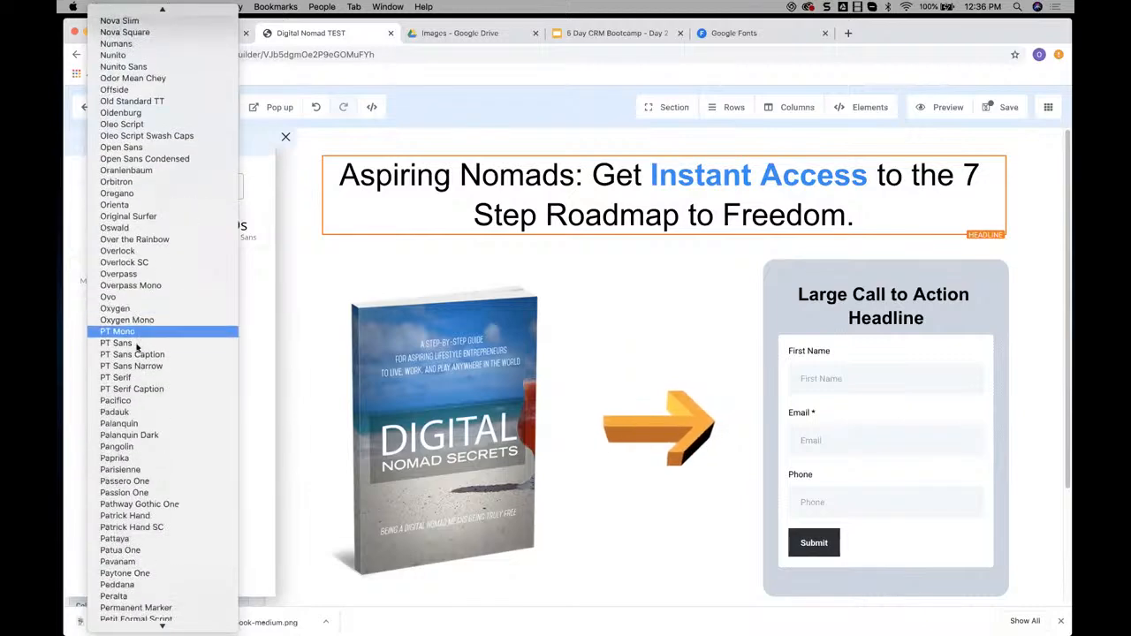
pyautogui.click(126, 401)
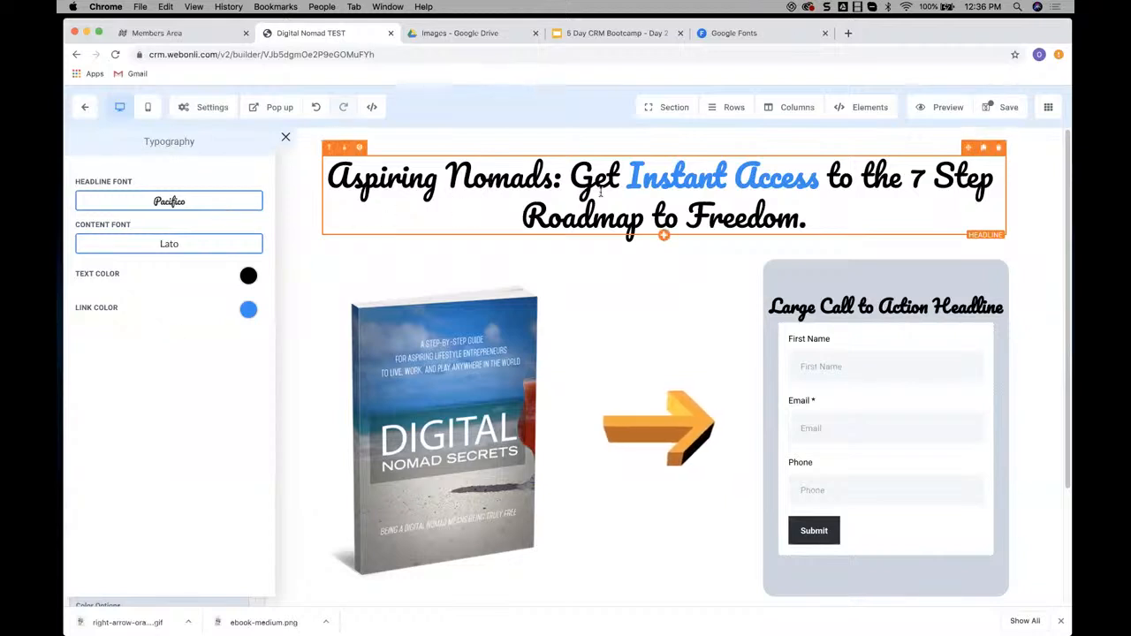
# Browse the builder's Google font list for alternatives to the Pacifico headline font
pyautogui.click(206, 203)
pyautogui.click(209, 189)
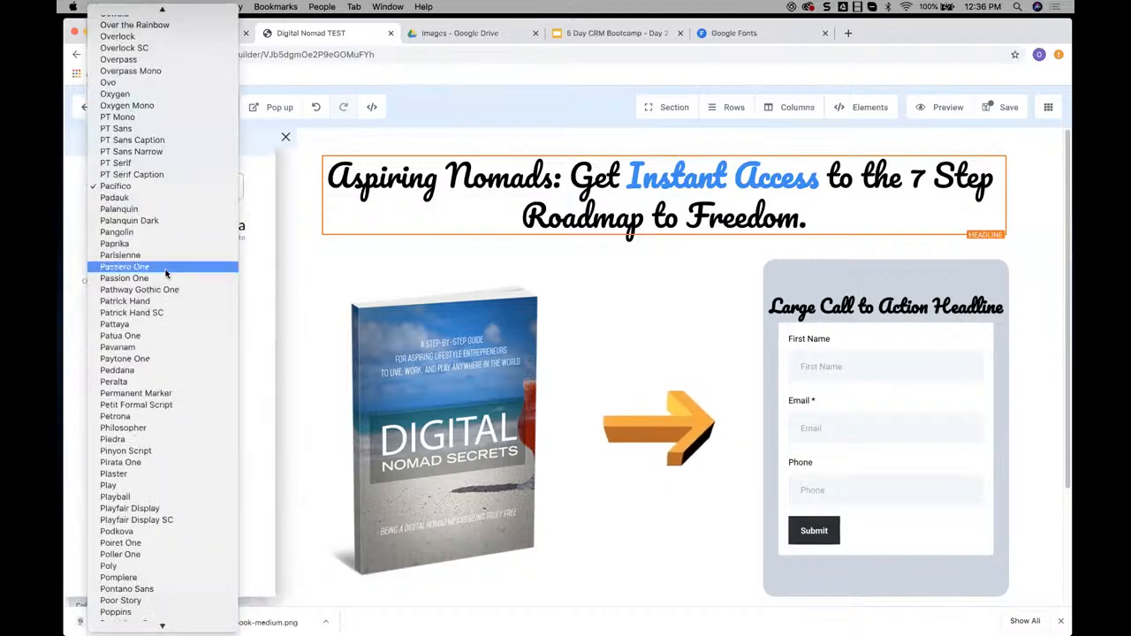
pyautogui.scroll(-2, 122, 502)
pyautogui.scroll(-5, 133, 389)
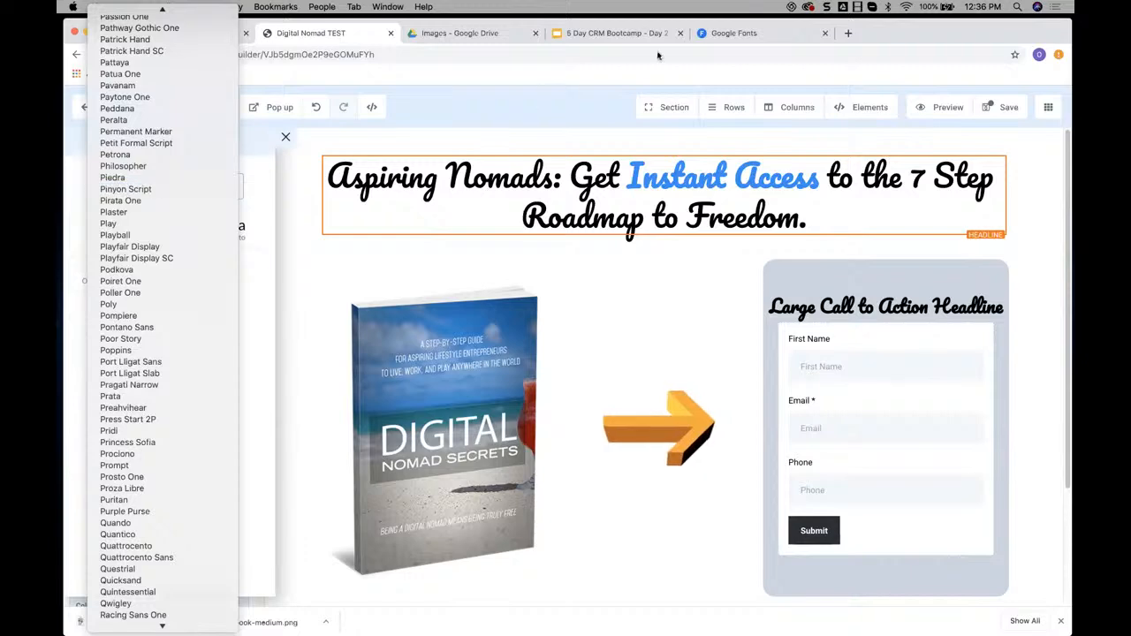
# Preview the handwriting fonts on Google Fonts with the custom text "Digital Nomad"
pyautogui.click(765, 35)
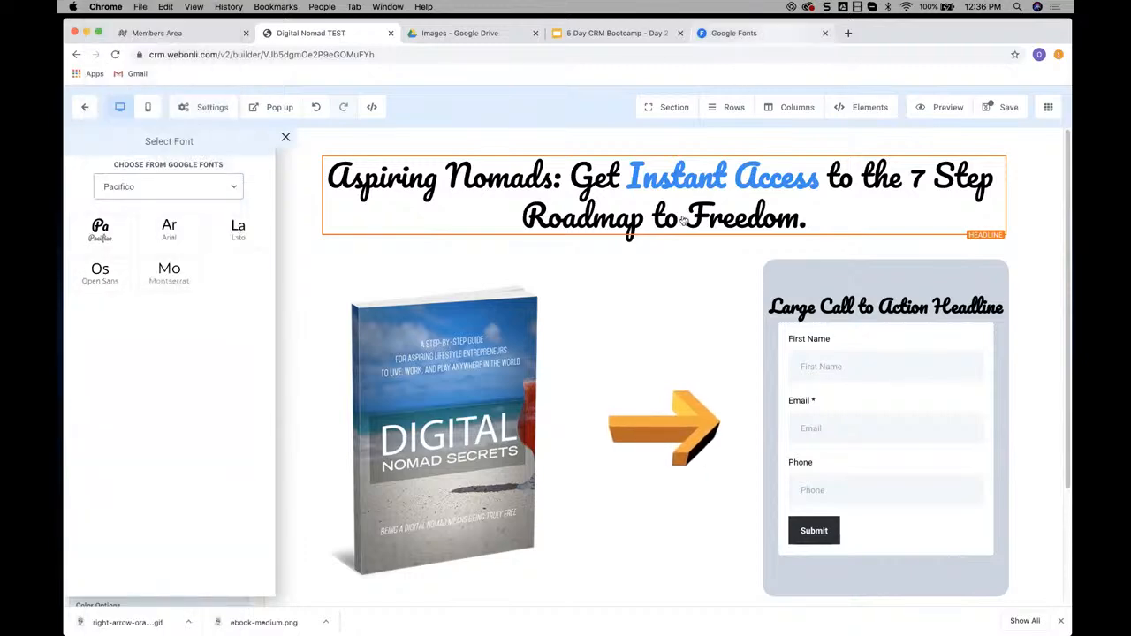
pyautogui.scroll(-5, 728, 267)
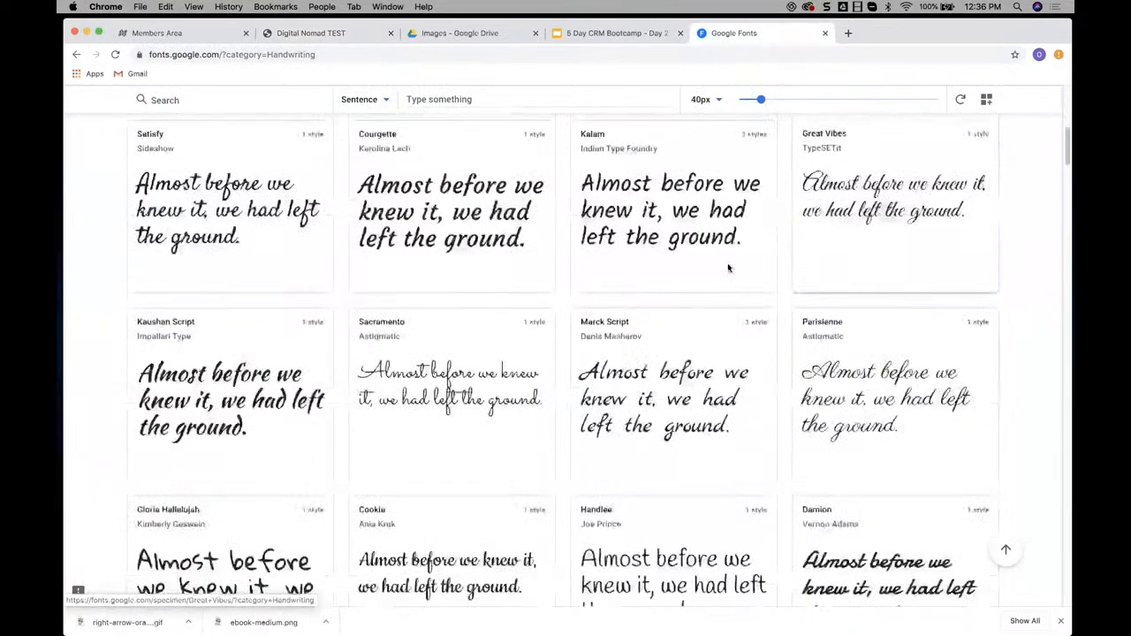
pyautogui.scroll(10, 480, 310)
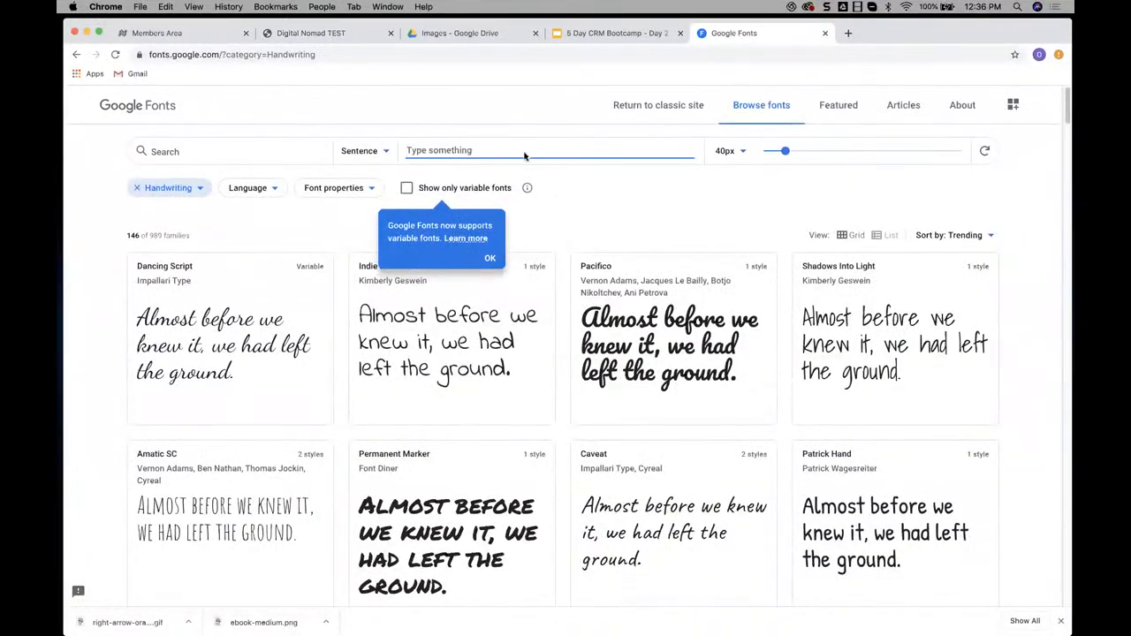
pyautogui.write('Digital')
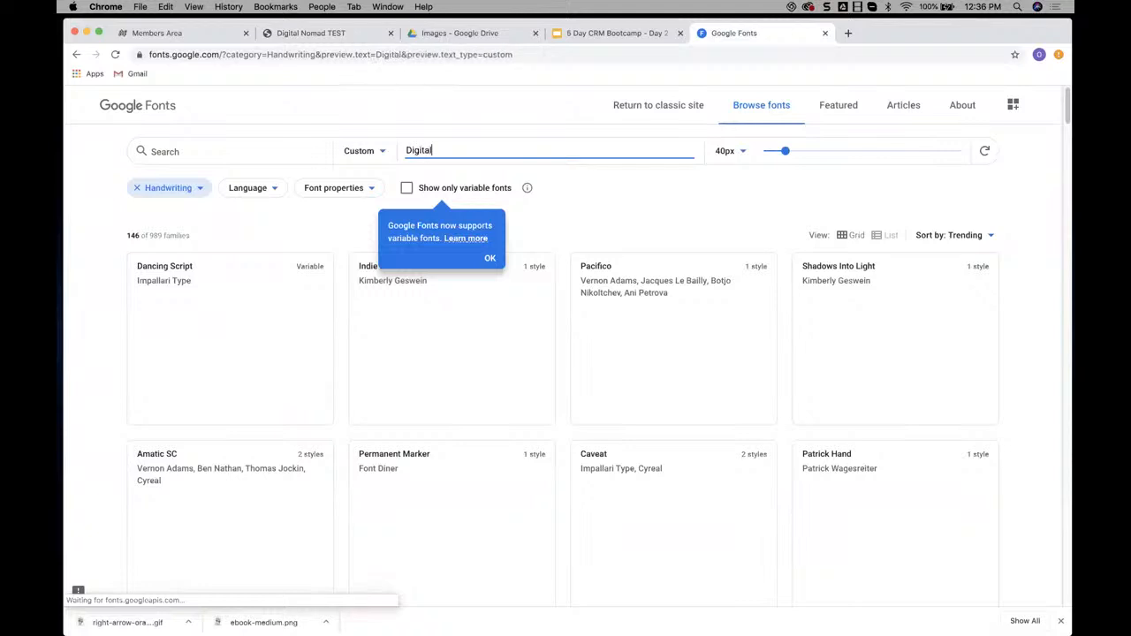
pyautogui.write(' Nomar')
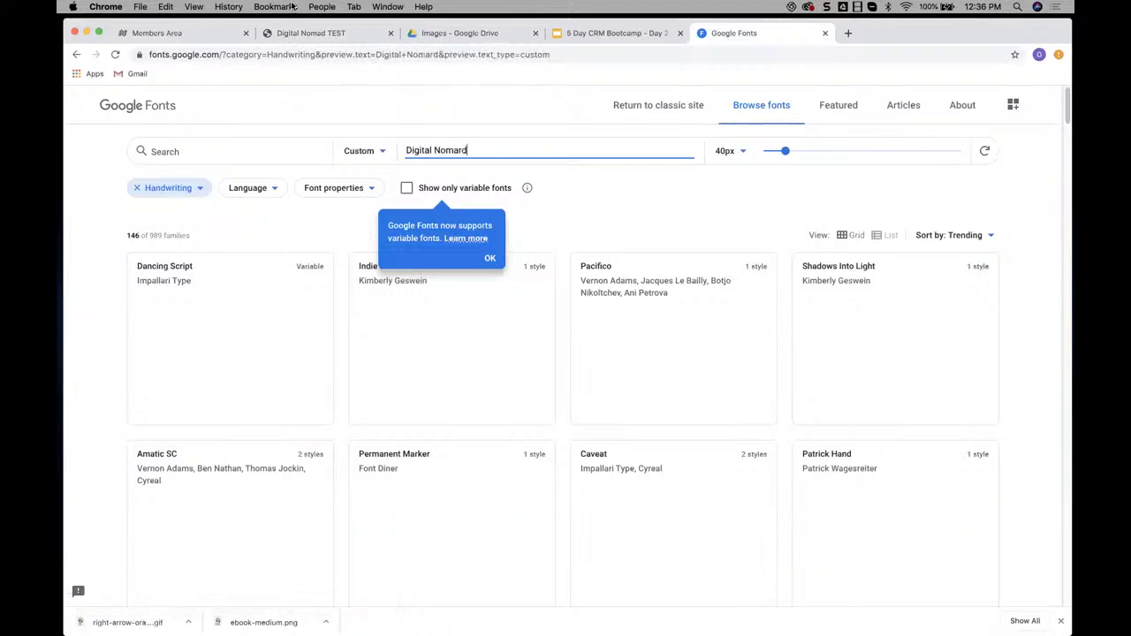
pyautogui.write('d')
pyautogui.press('BackSpace')
pyautogui.press('BackSpace')
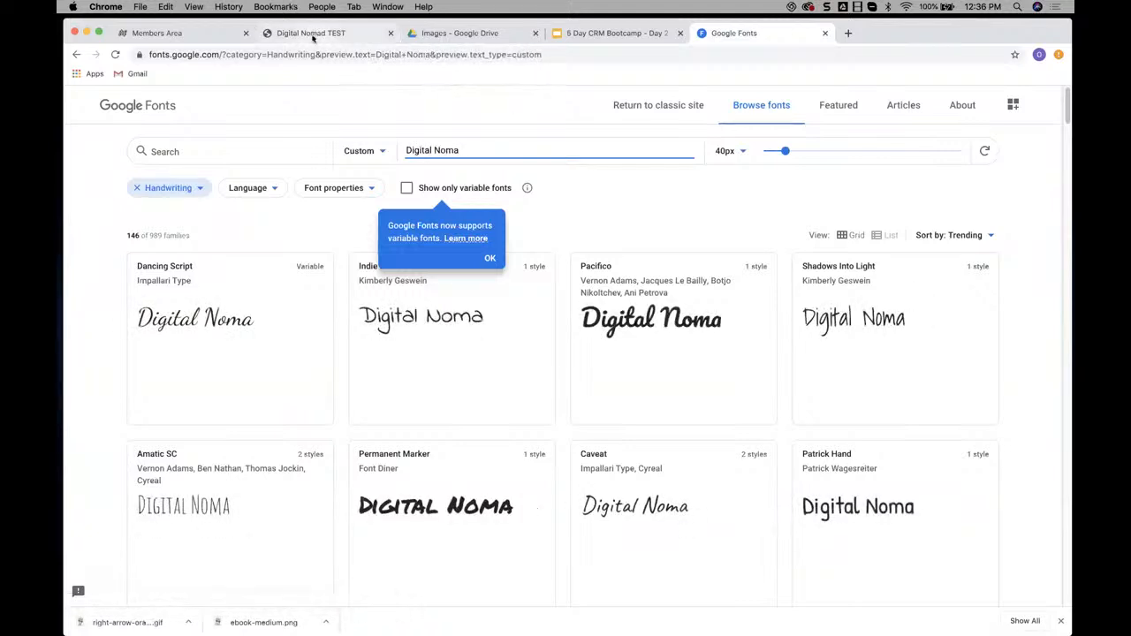
pyautogui.write('d')
# Copy the full headline from the builder page and use it as the preview text on Google Fonts
pyautogui.click(311, 33)
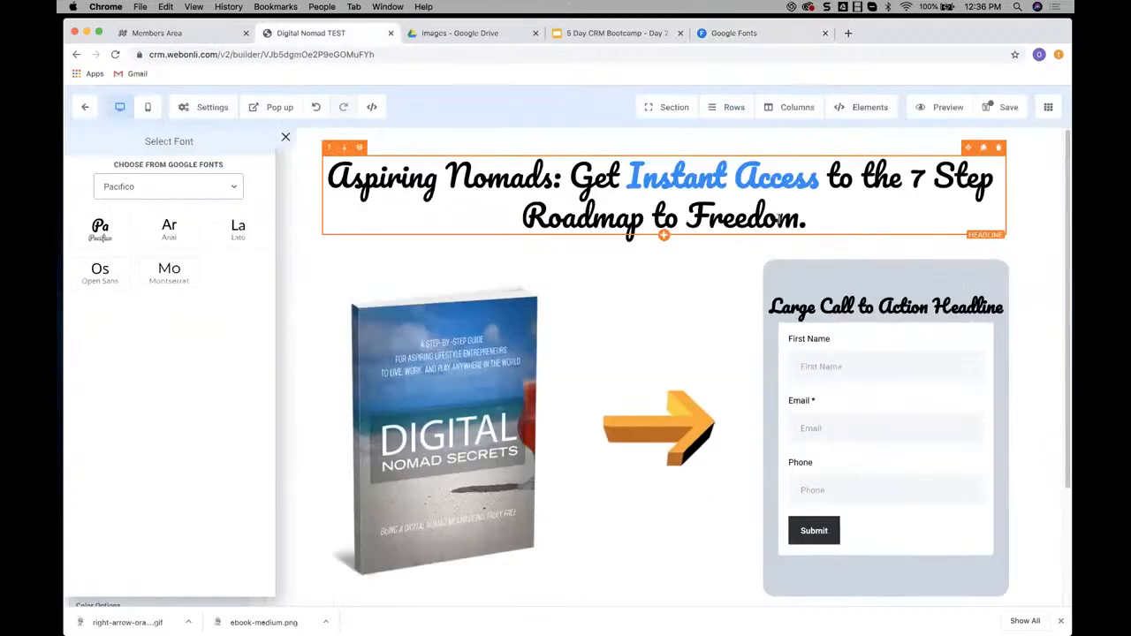
pyautogui.moveTo(809, 220); pyautogui.dragTo(327, 172)
pyautogui.press('super+c')
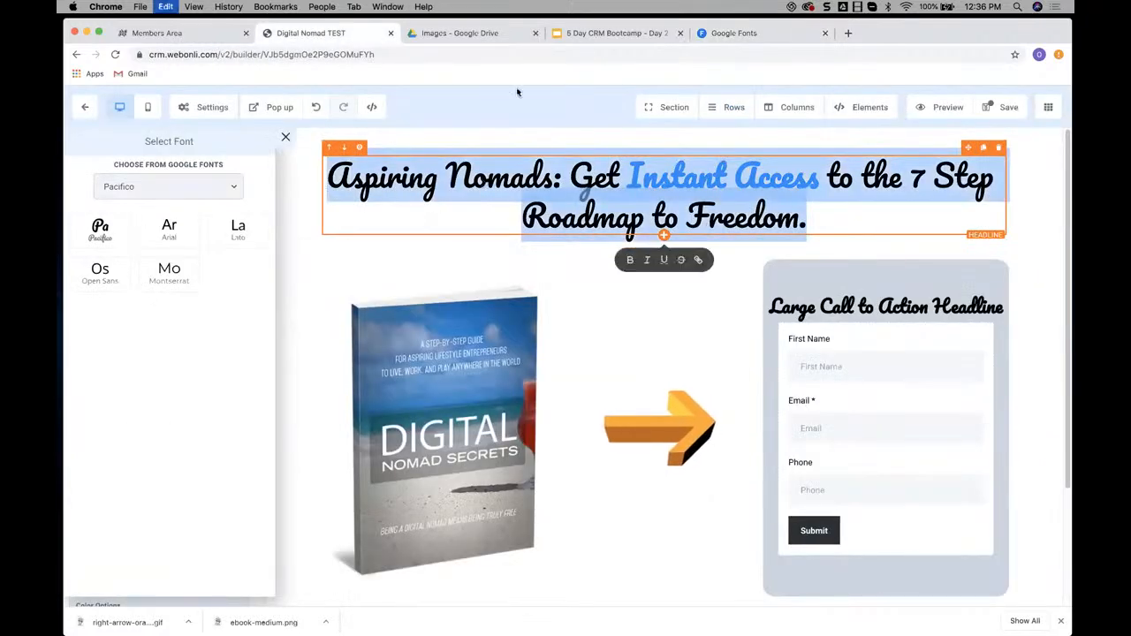
pyautogui.click(729, 34)
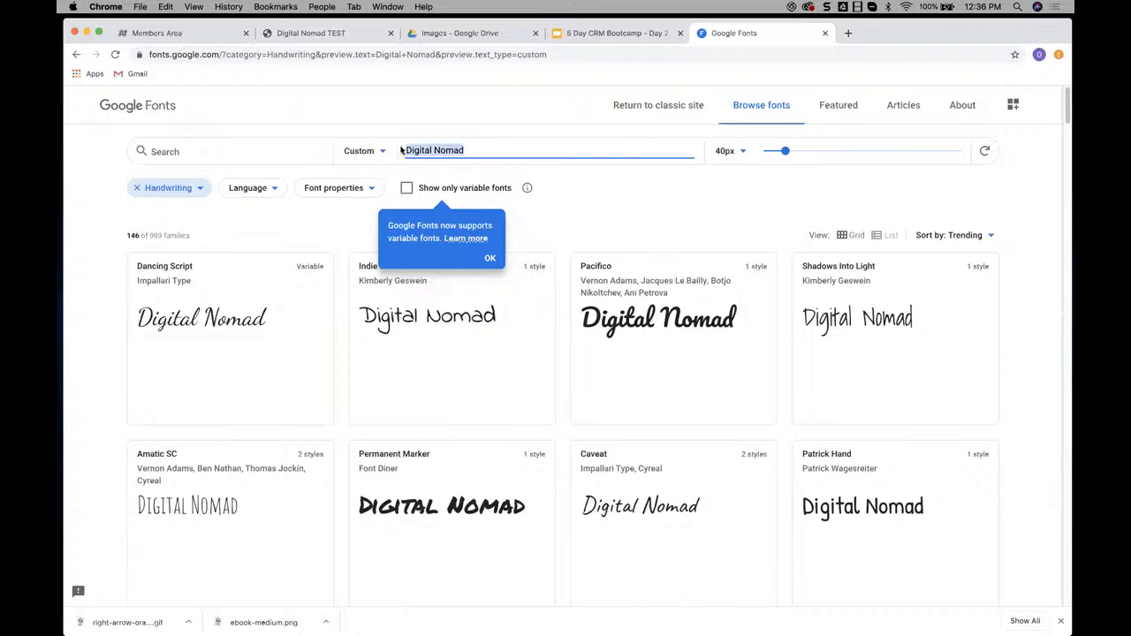
pyautogui.press('super+v')
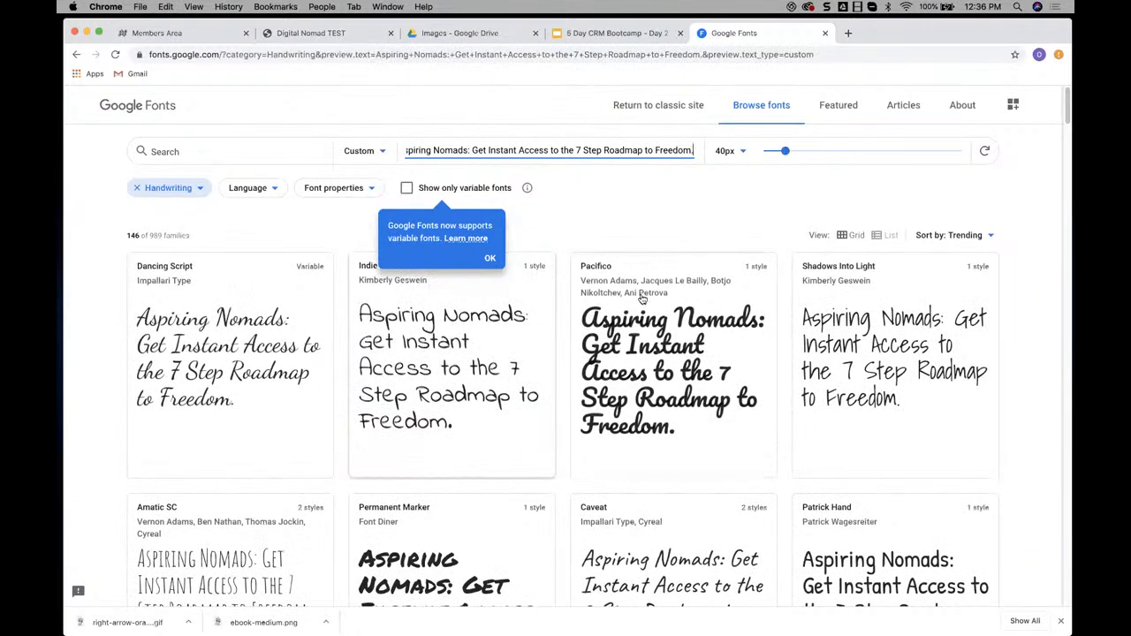
# Compare how the handwriting fonts render the headline text and return to the Digital Nomad TEST builder page
pyautogui.scroll(-4, 663, 294)
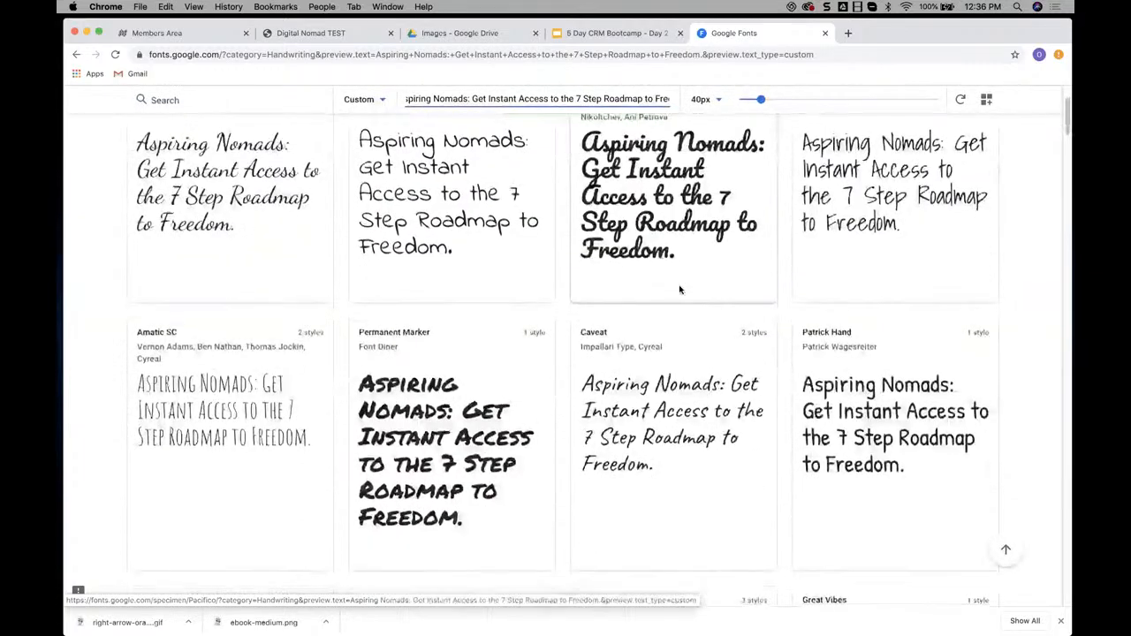
pyautogui.scroll(-10, 680, 289)
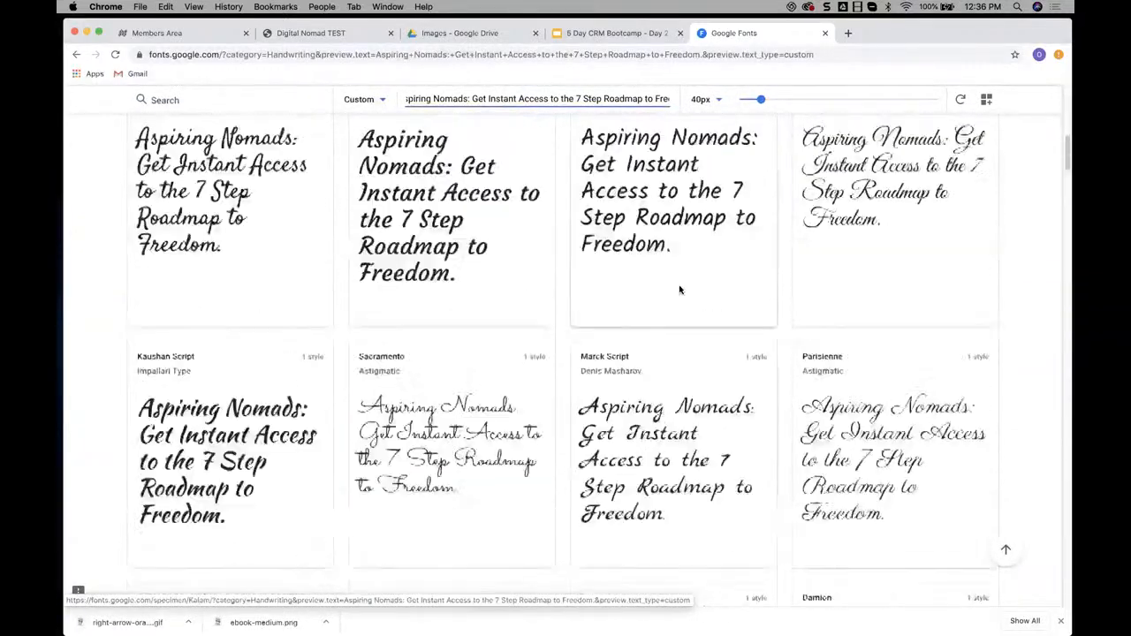
pyautogui.scroll(-7, 679, 289)
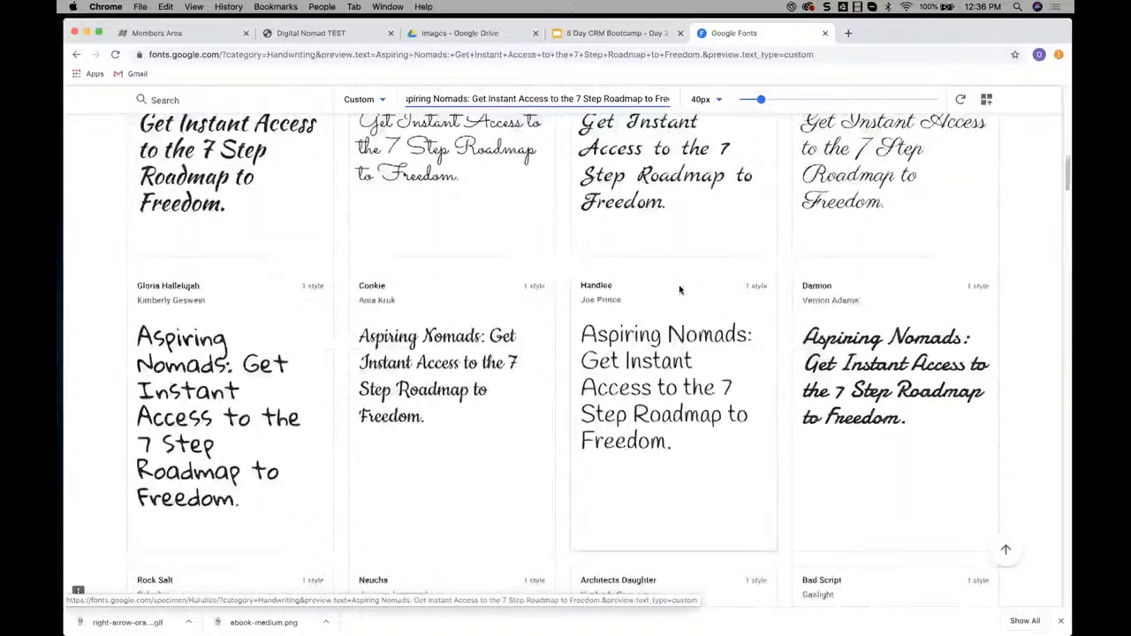
pyautogui.scroll(-5, 679, 289)
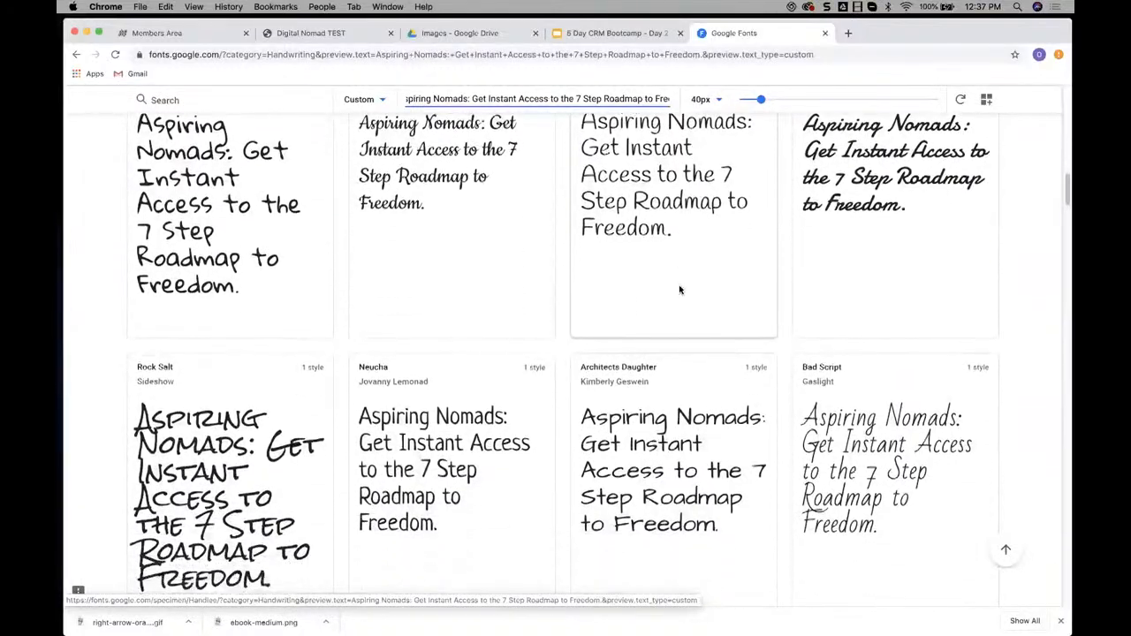
pyautogui.scroll(-1, 681, 290)
pyautogui.scroll(1, 681, 290)
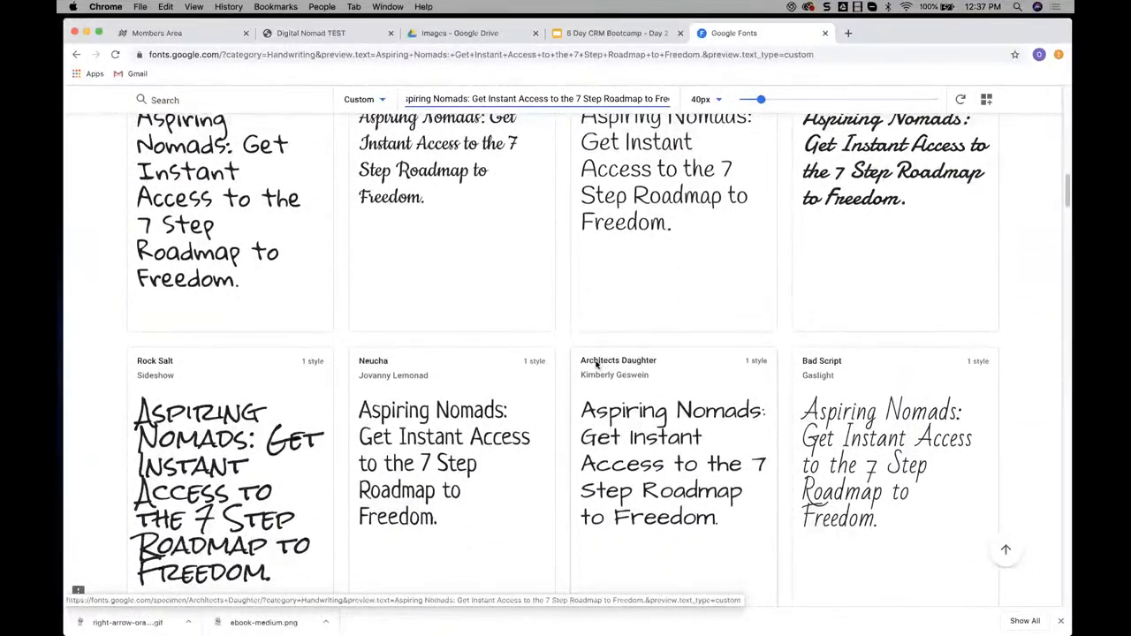
pyautogui.click(311, 33)
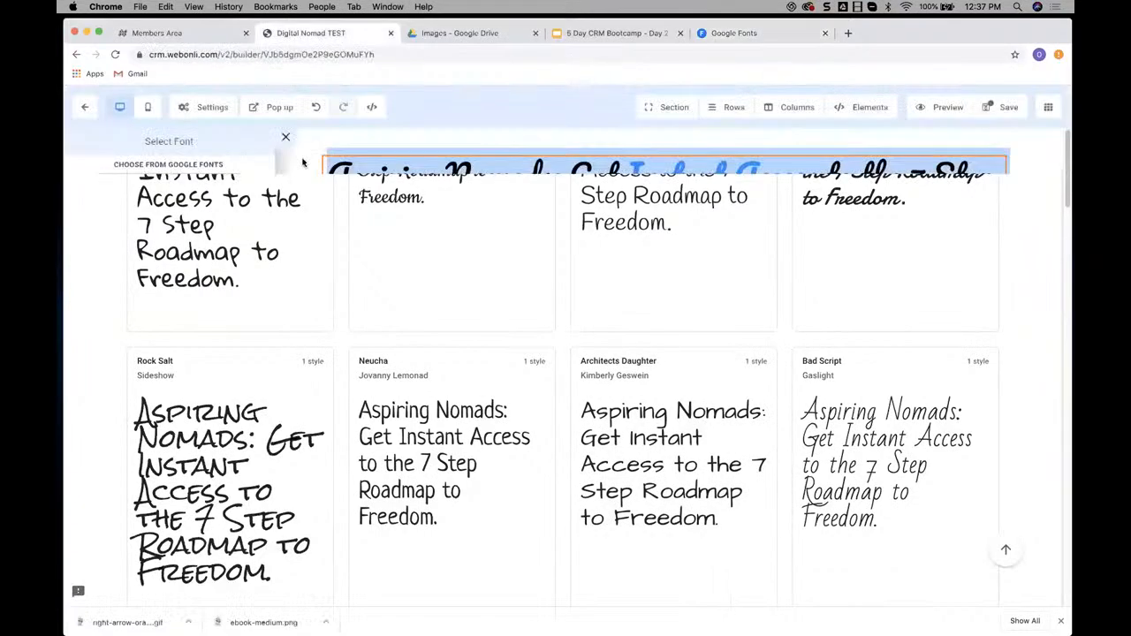
# Set the page's headline font to Architects Daughter
pyautogui.click(187, 195)
pyautogui.press('a')
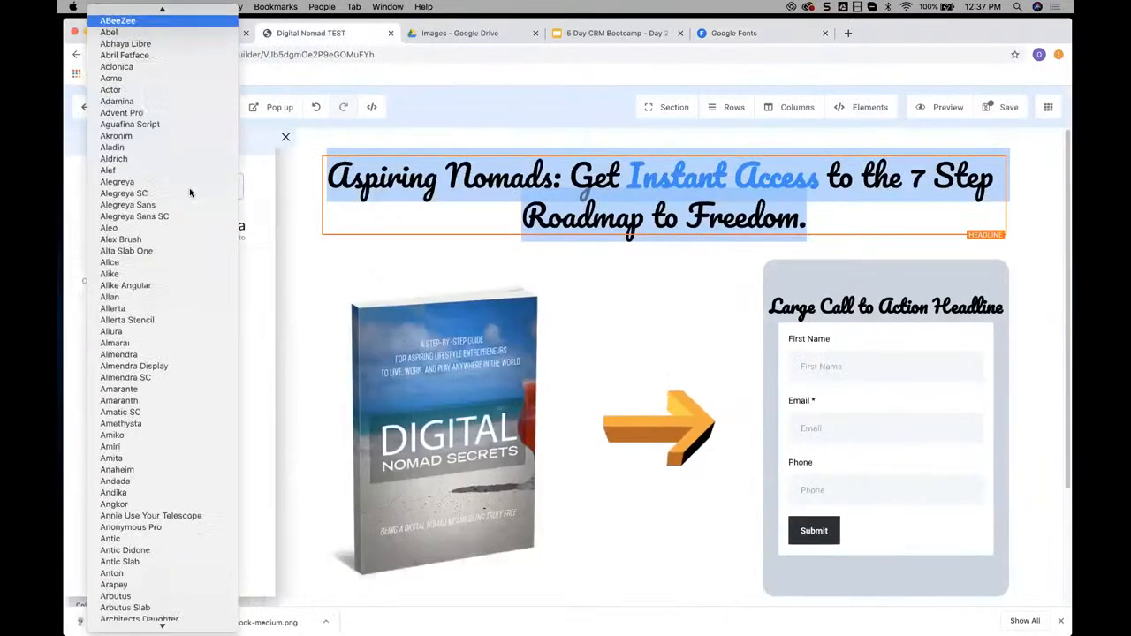
pyautogui.scroll(-5, 154, 213)
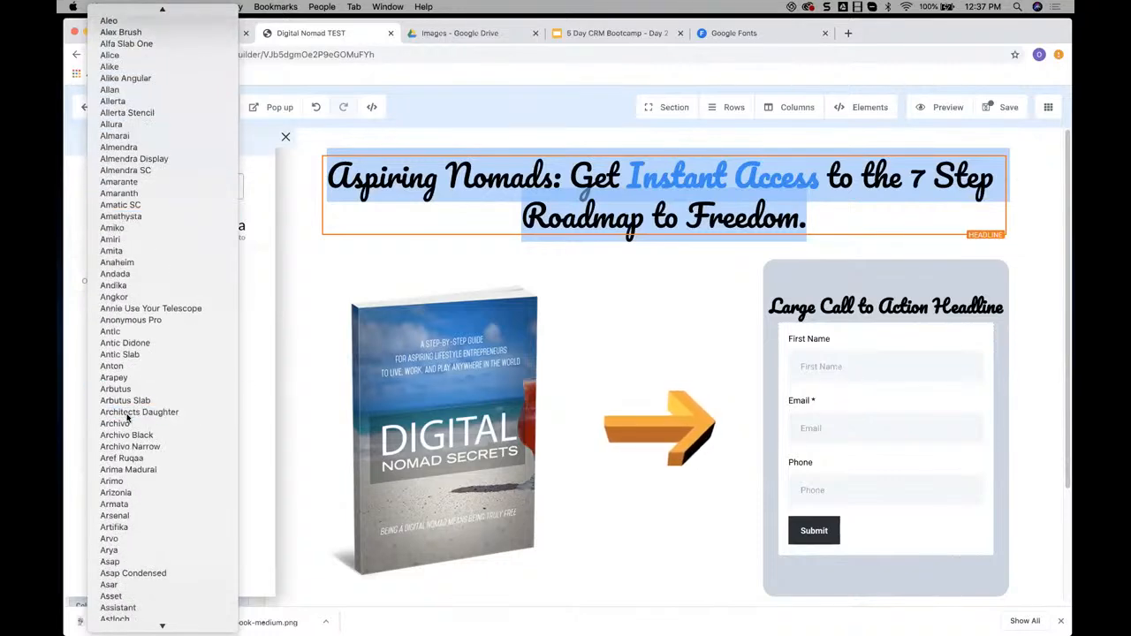
pyautogui.press('Escape')
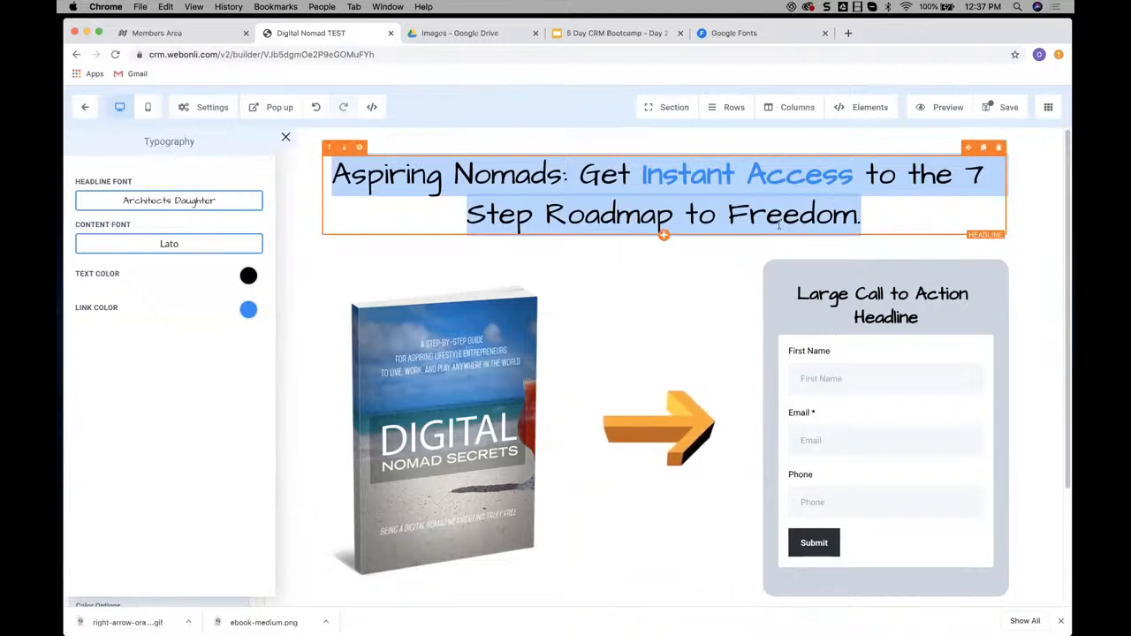
# Replace the headline above the form with a Paragraph element containing the copied text "Large Call to Action Headline"
pyautogui.scroll(-1, 778, 283)
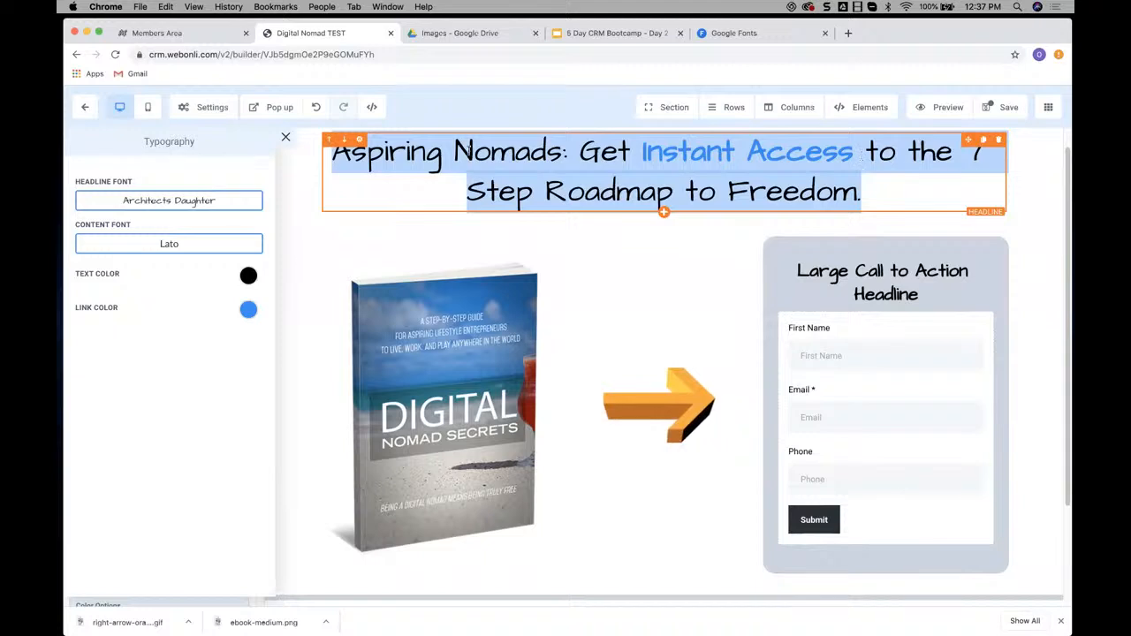
pyautogui.click(893, 293)
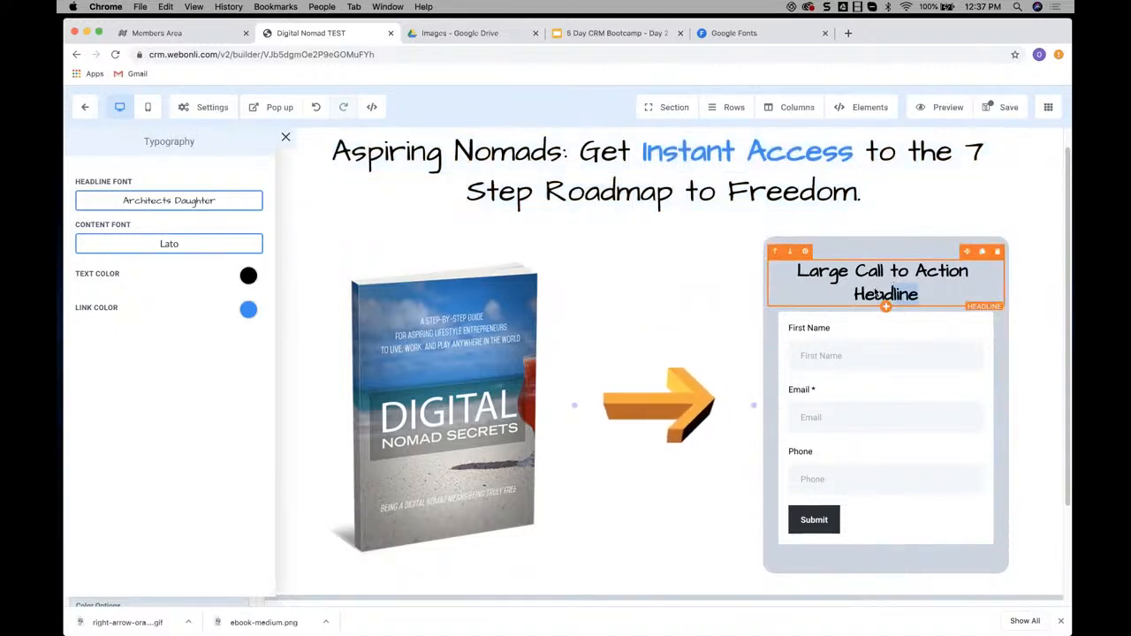
pyautogui.moveTo(877, 295); pyautogui.dragTo(798, 272)
pyautogui.press('super+c')
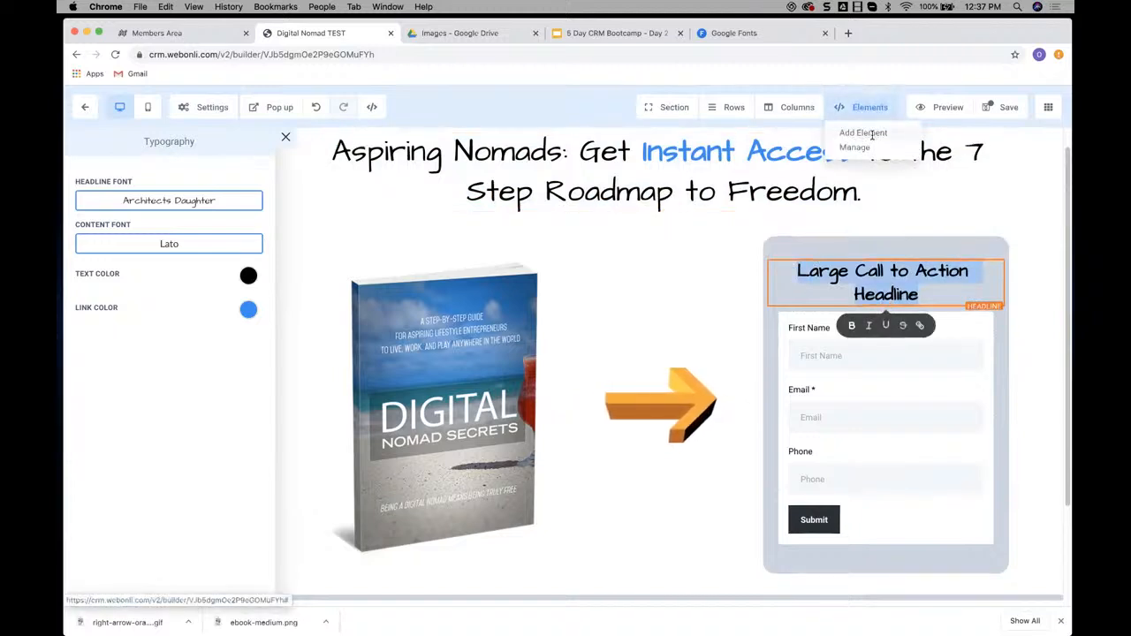
pyautogui.click(871, 107)
pyautogui.moveTo(781, 253); pyautogui.dragTo(887, 315)
pyautogui.tripleClick(890, 318)
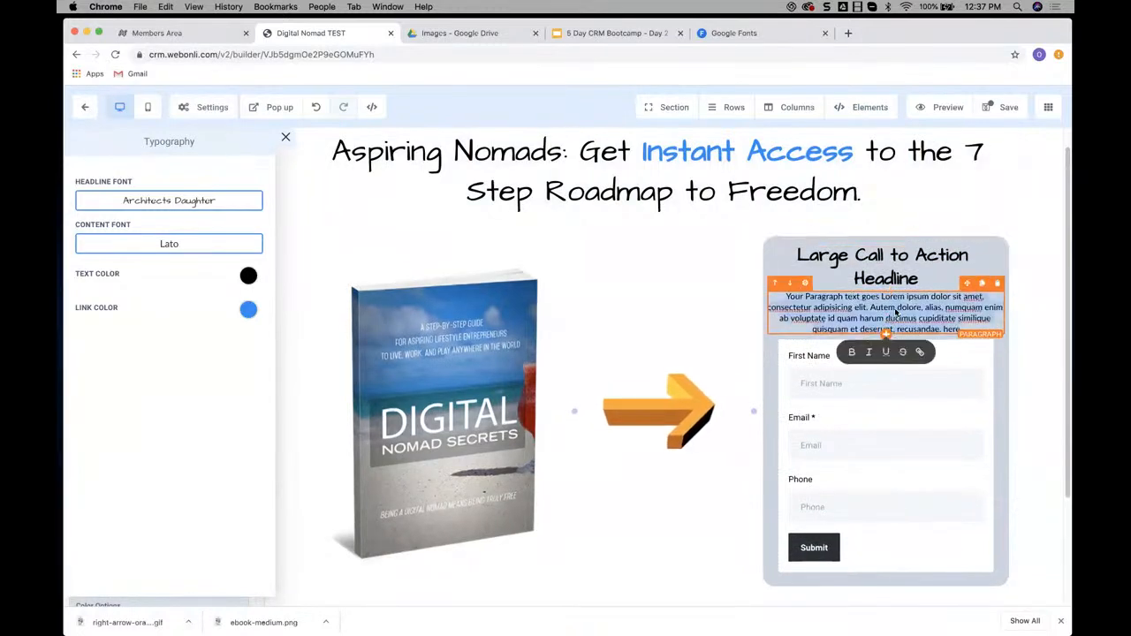
pyautogui.press('super+v')
pyautogui.click(997, 247)
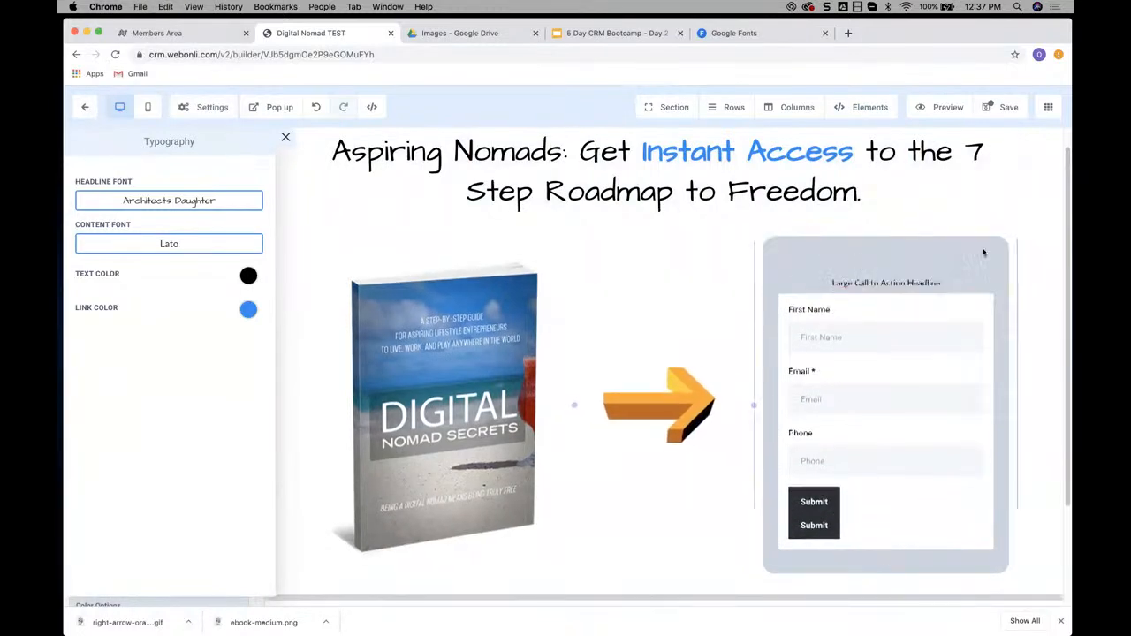
# Set the desktop font size of the paragraph above the form to 28
pyautogui.moveTo(808, 278)
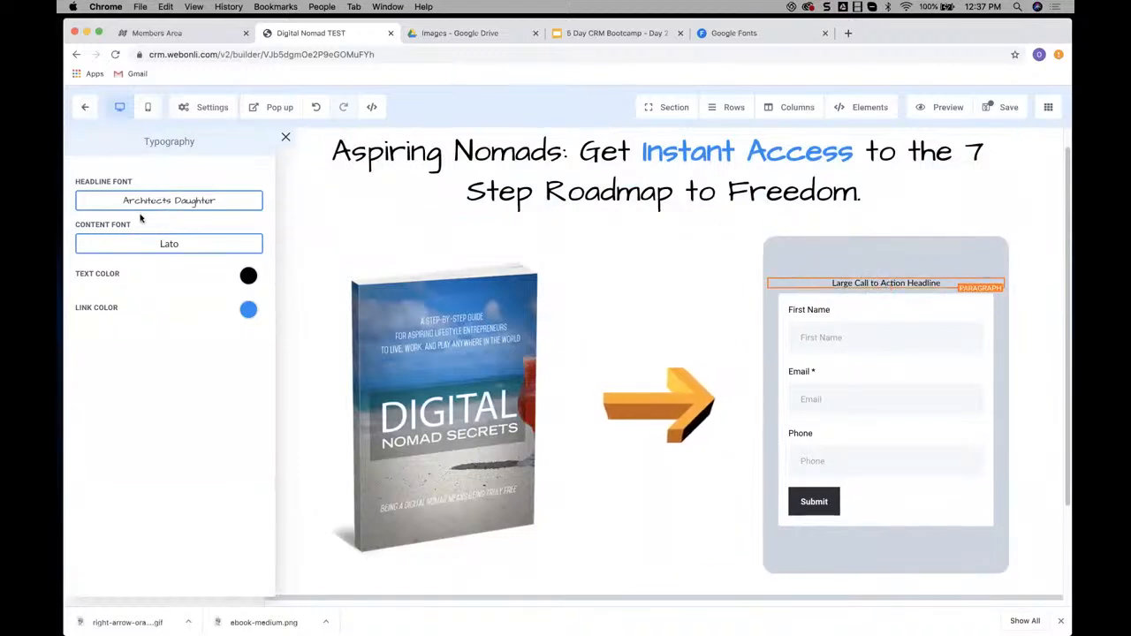
pyautogui.click(285, 140)
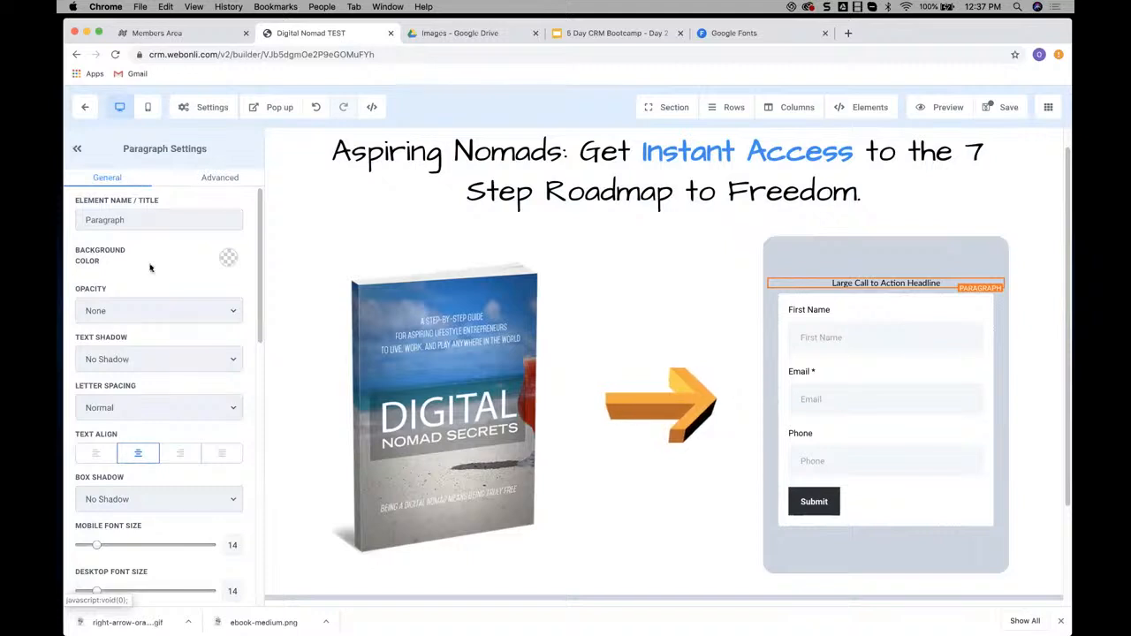
pyautogui.scroll(-5, 146, 310)
pyautogui.moveTo(109, 370); pyautogui.dragTo(114, 370)
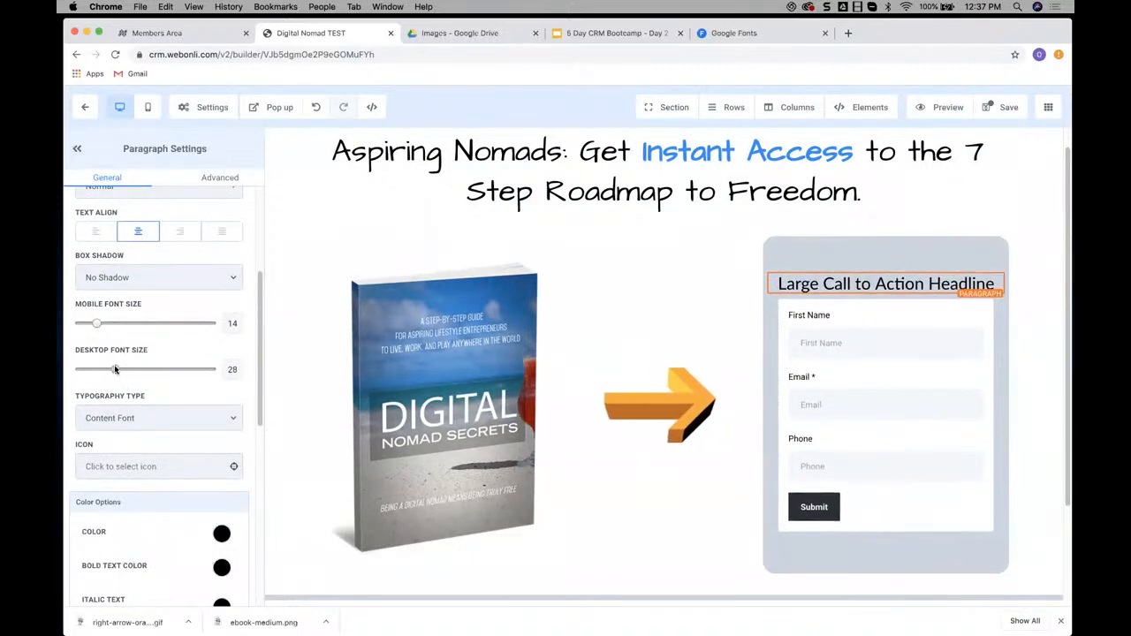
# Review the example optin page and its section, row and column layout in the Members Area, and return to the builder page
pyautogui.click(190, 34)
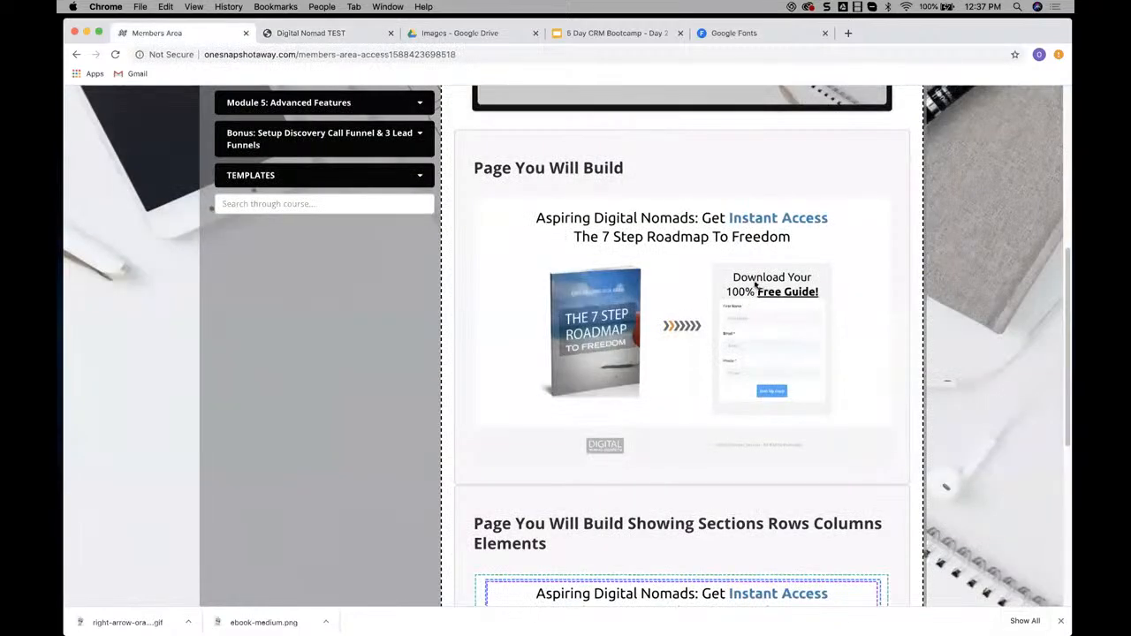
pyautogui.scroll(-5, 777, 318)
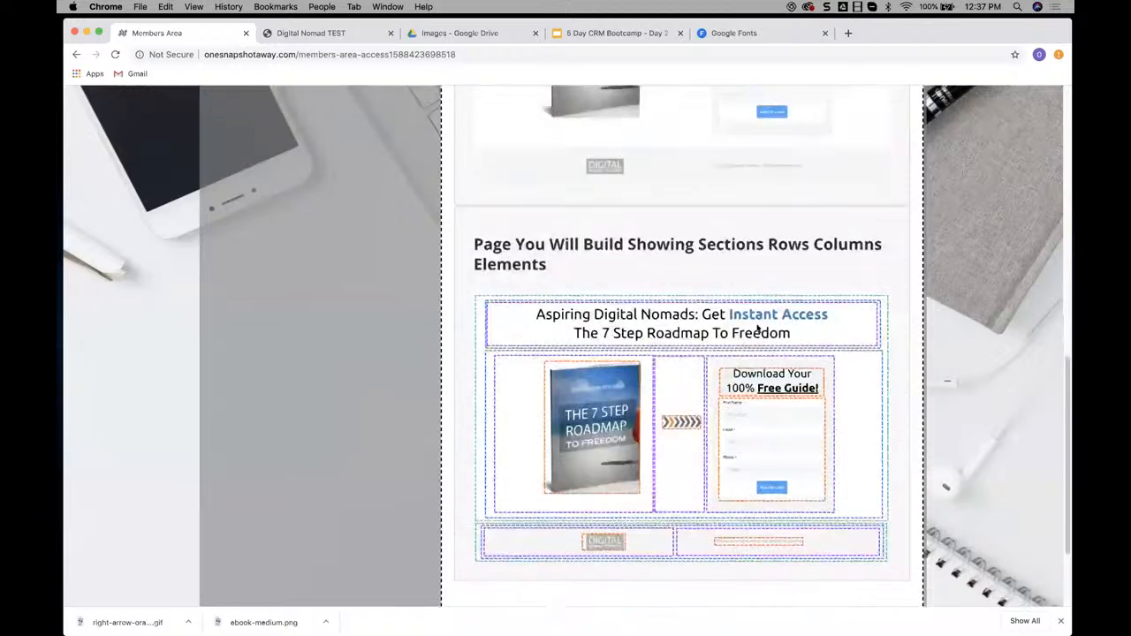
pyautogui.scroll(10, 752, 329)
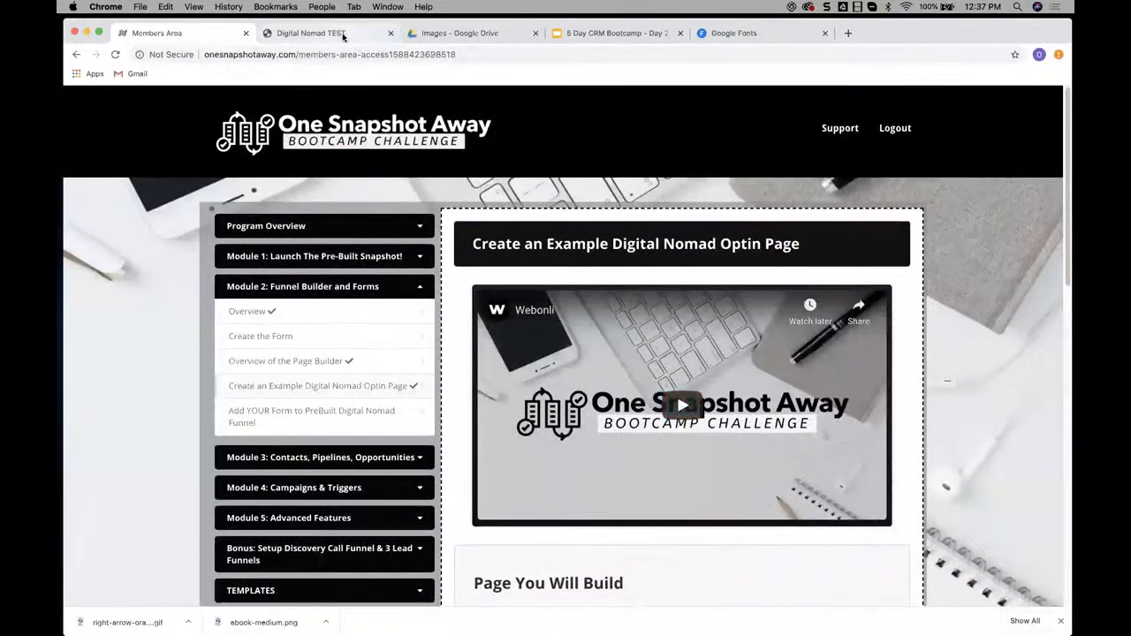
pyautogui.click(343, 36)
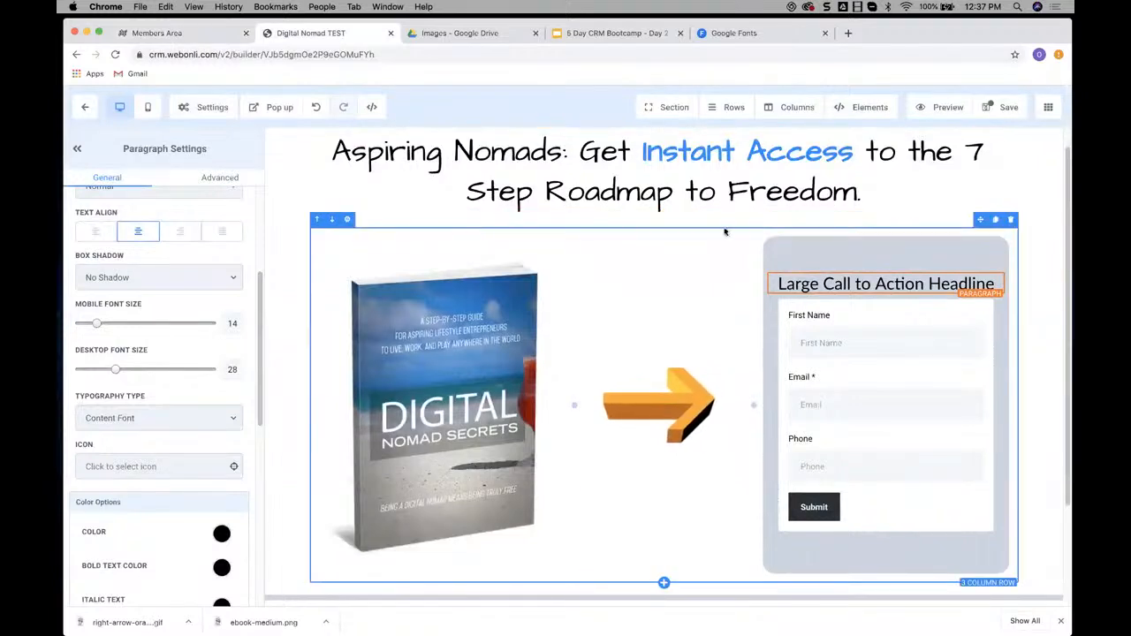
# Add a Day Timer element below the ebook image and set its label color to blue
pyautogui.scroll(-3, 734, 230)
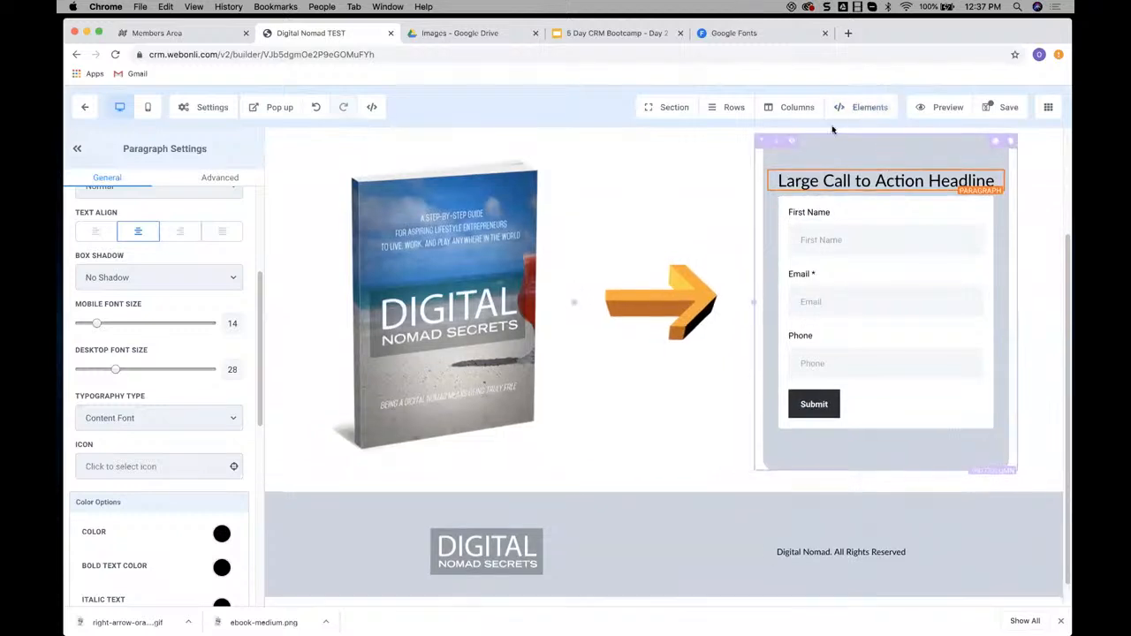
pyautogui.click(870, 107)
pyautogui.click(864, 132)
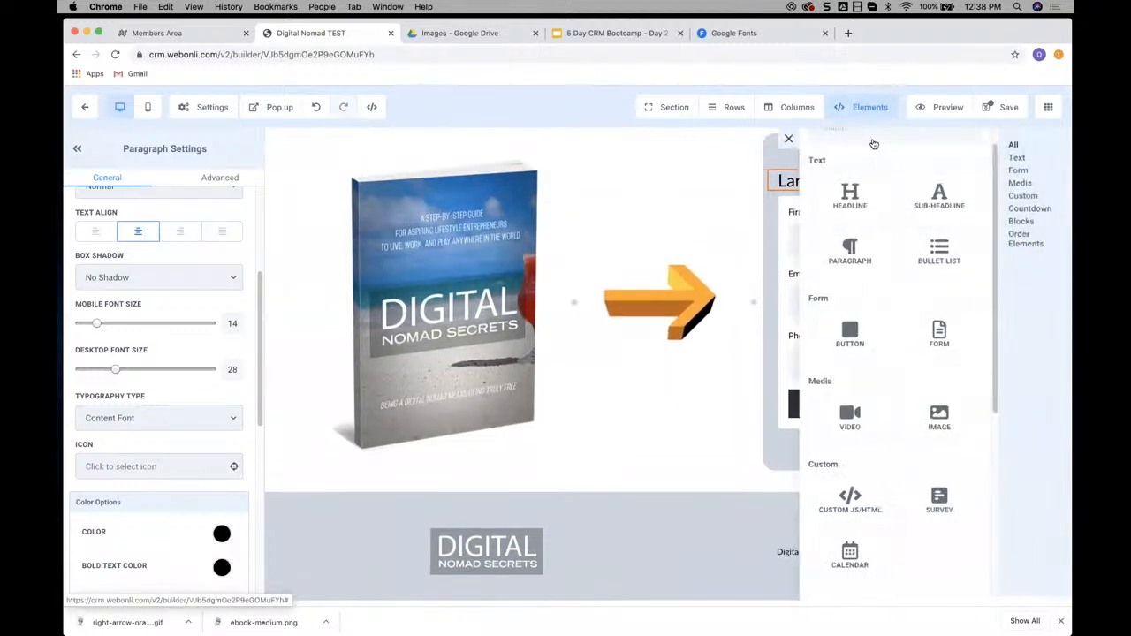
pyautogui.scroll(-3, 857, 241)
pyautogui.scroll(-2, 857, 242)
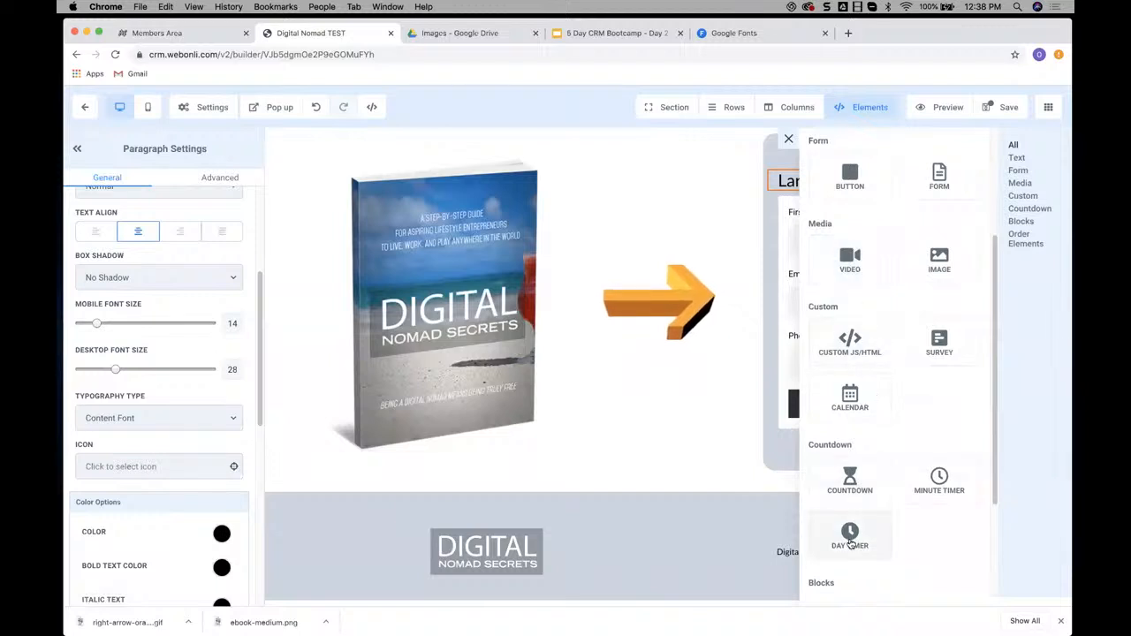
pyautogui.moveTo(550, 485); pyautogui.dragTo(424, 468)
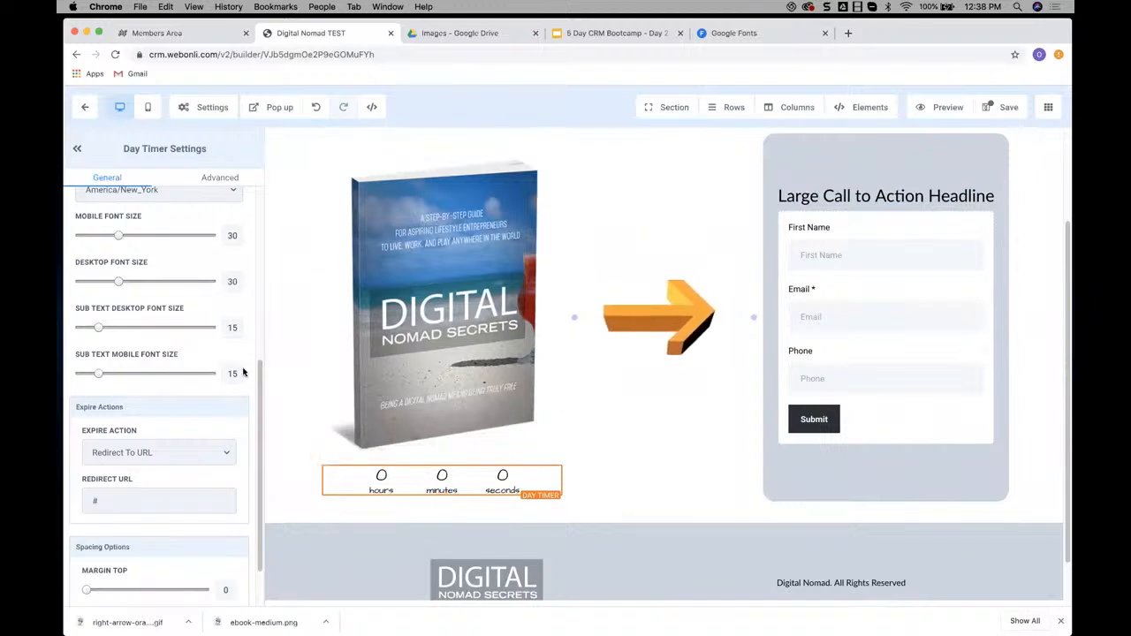
pyautogui.scroll(6, 146, 299)
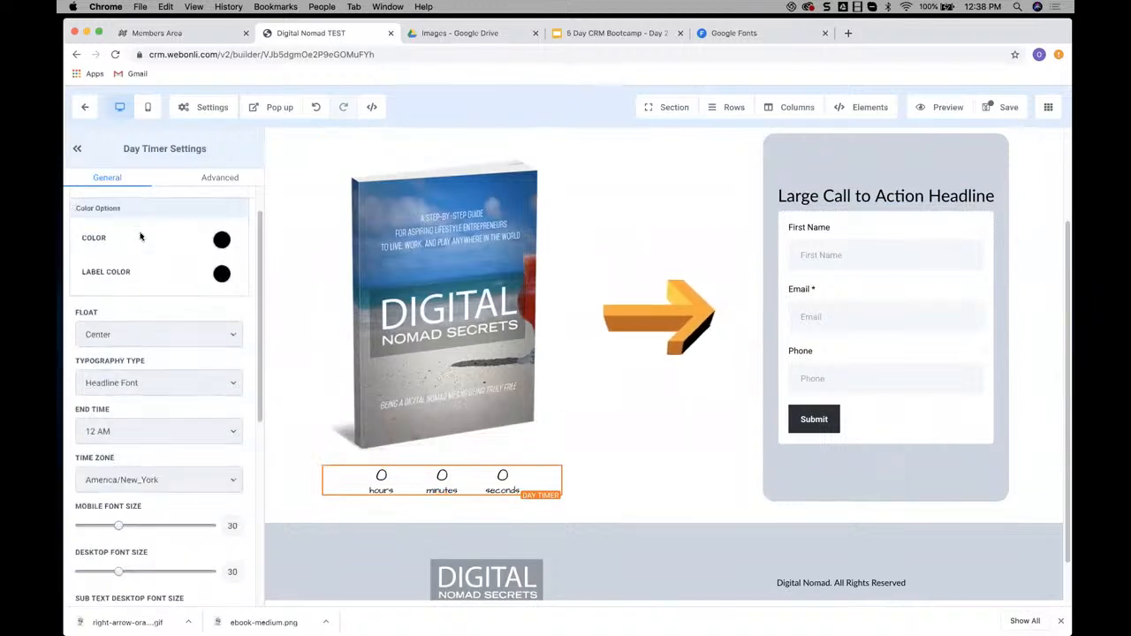
pyautogui.click(222, 275)
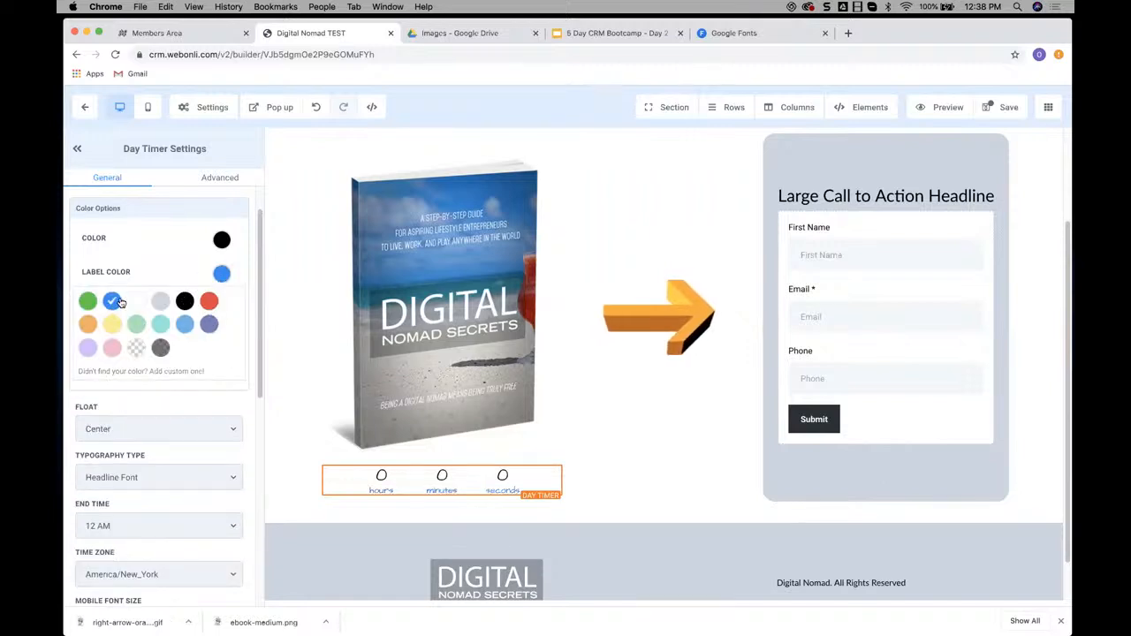